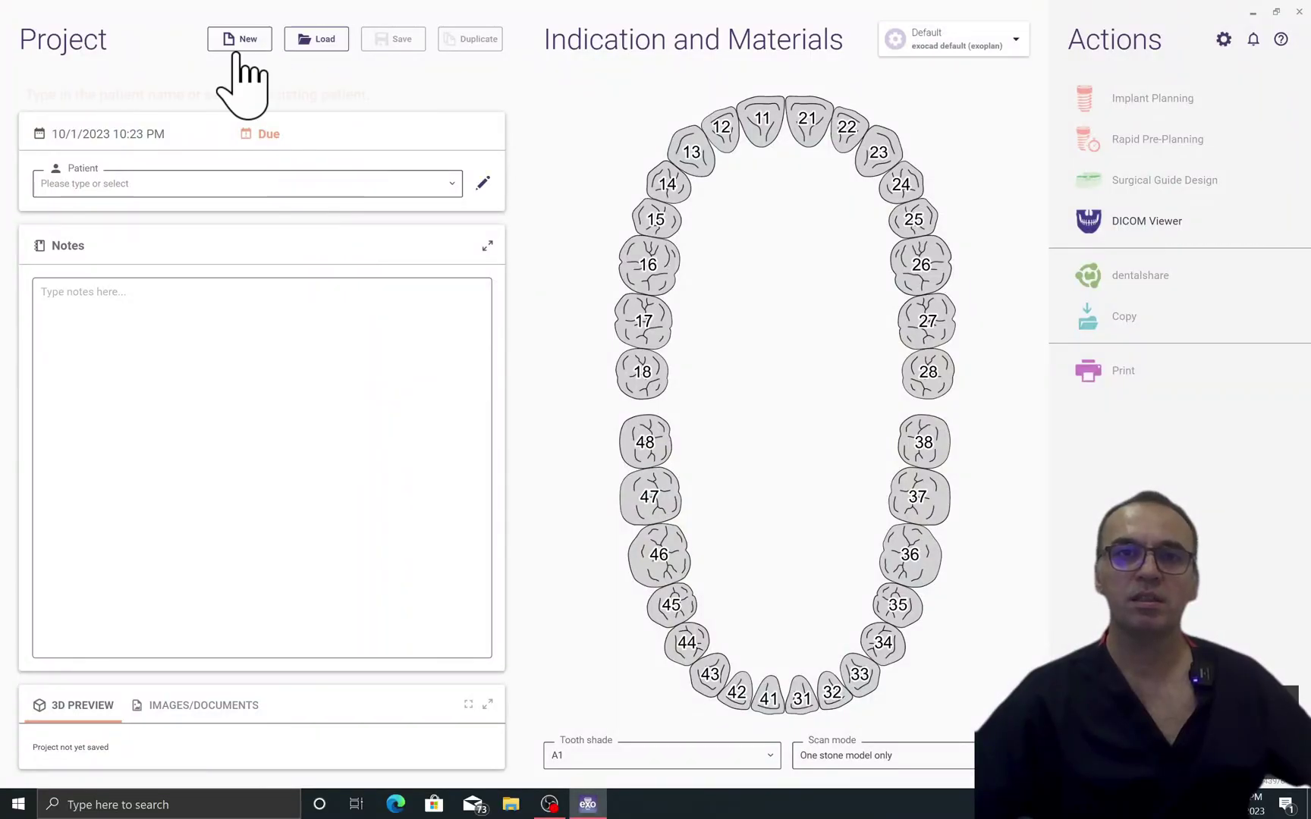
# Enter "cognress tabarestan sg" as the patient of the new project
pyautogui.click(263, 182)
pyautogui.write('c')
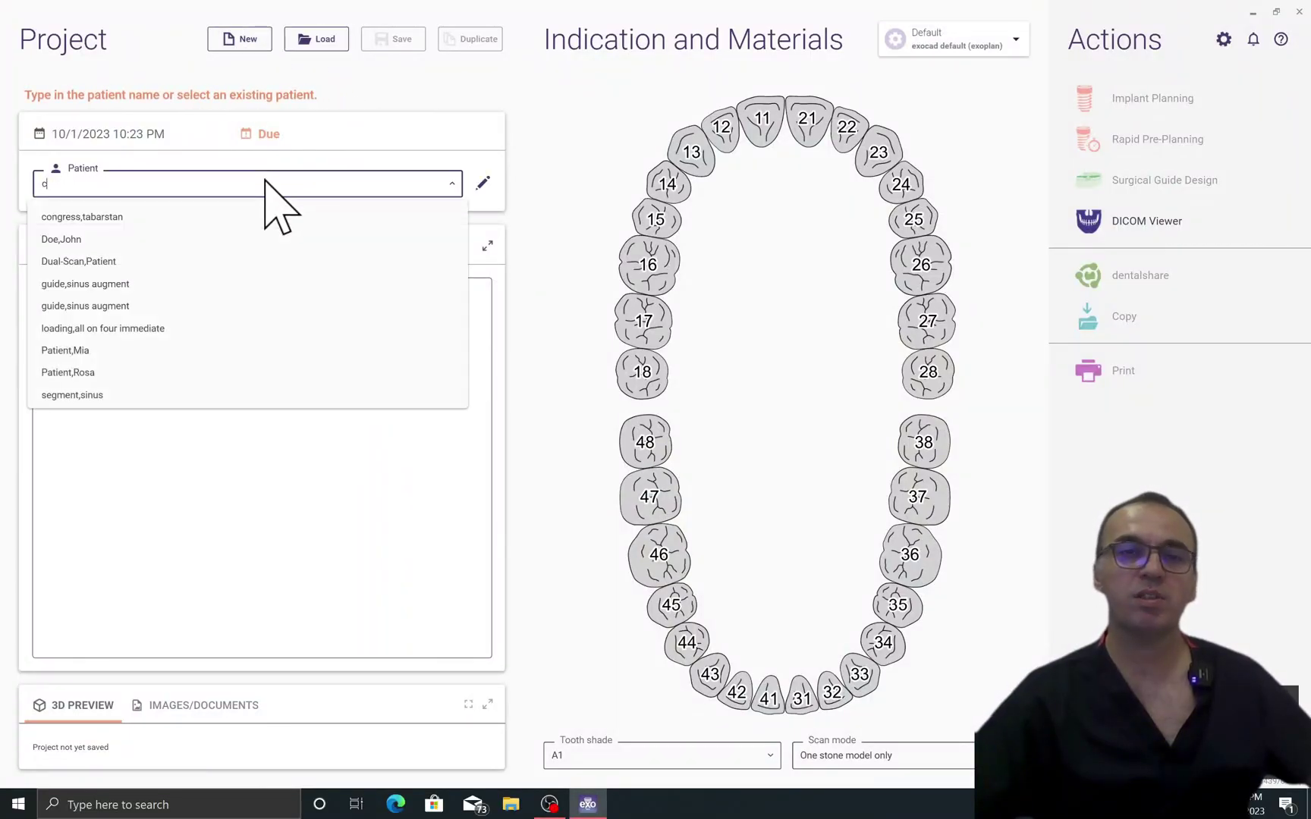
pyautogui.write('ognress tabarestan sg')
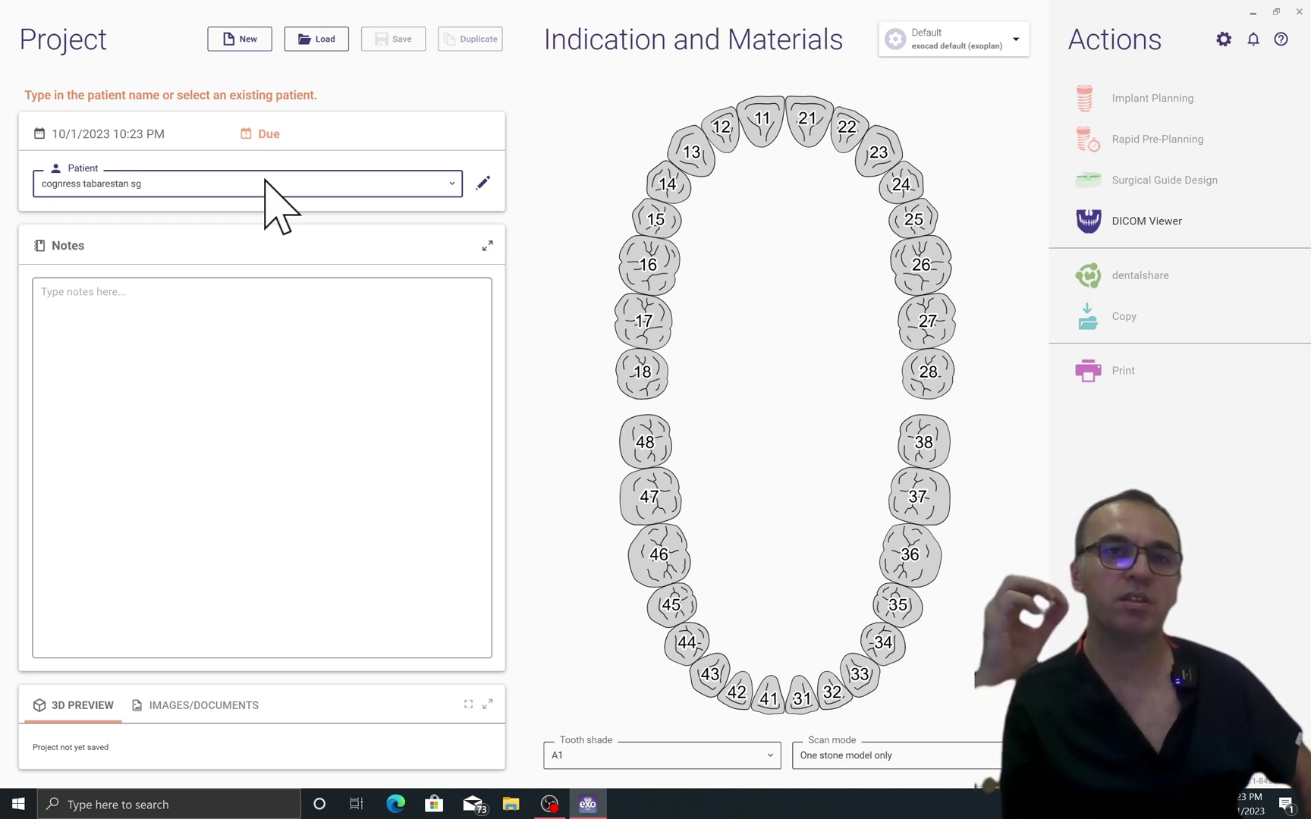
# Assign implant planning in Acrylic/PMMA to tooth 24, leaving the custom abutment option unselected, and save the project
pyautogui.click(901, 186)
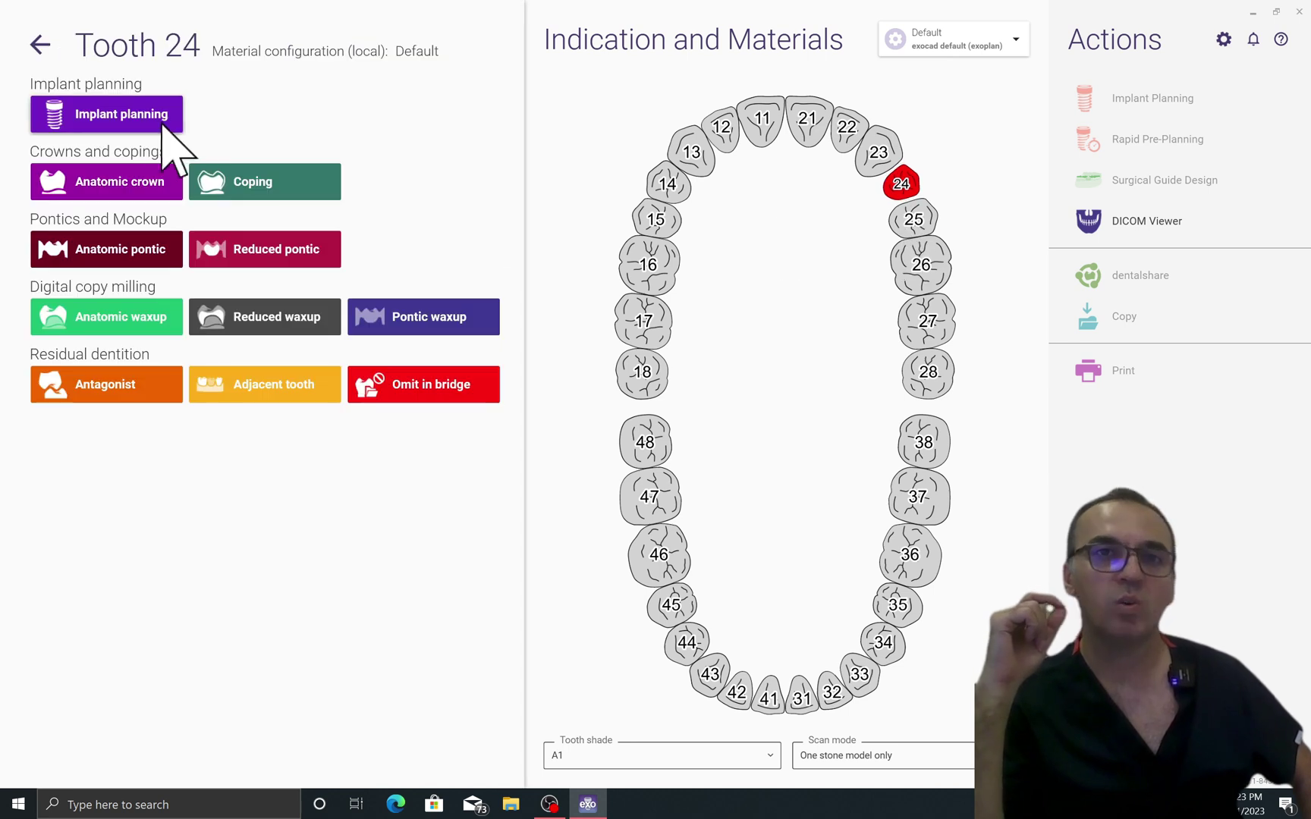
pyautogui.click(161, 119)
pyautogui.click(605, 144)
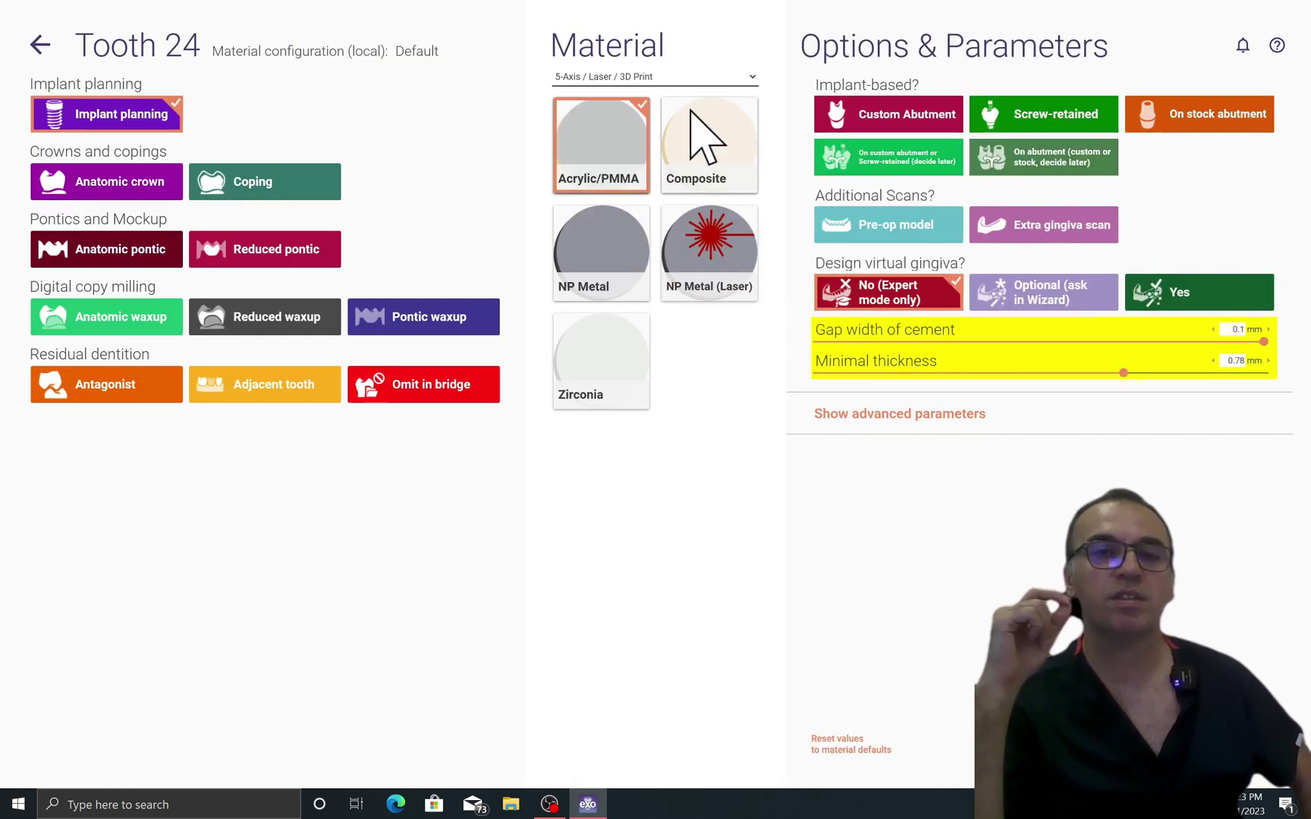
pyautogui.click(879, 120)
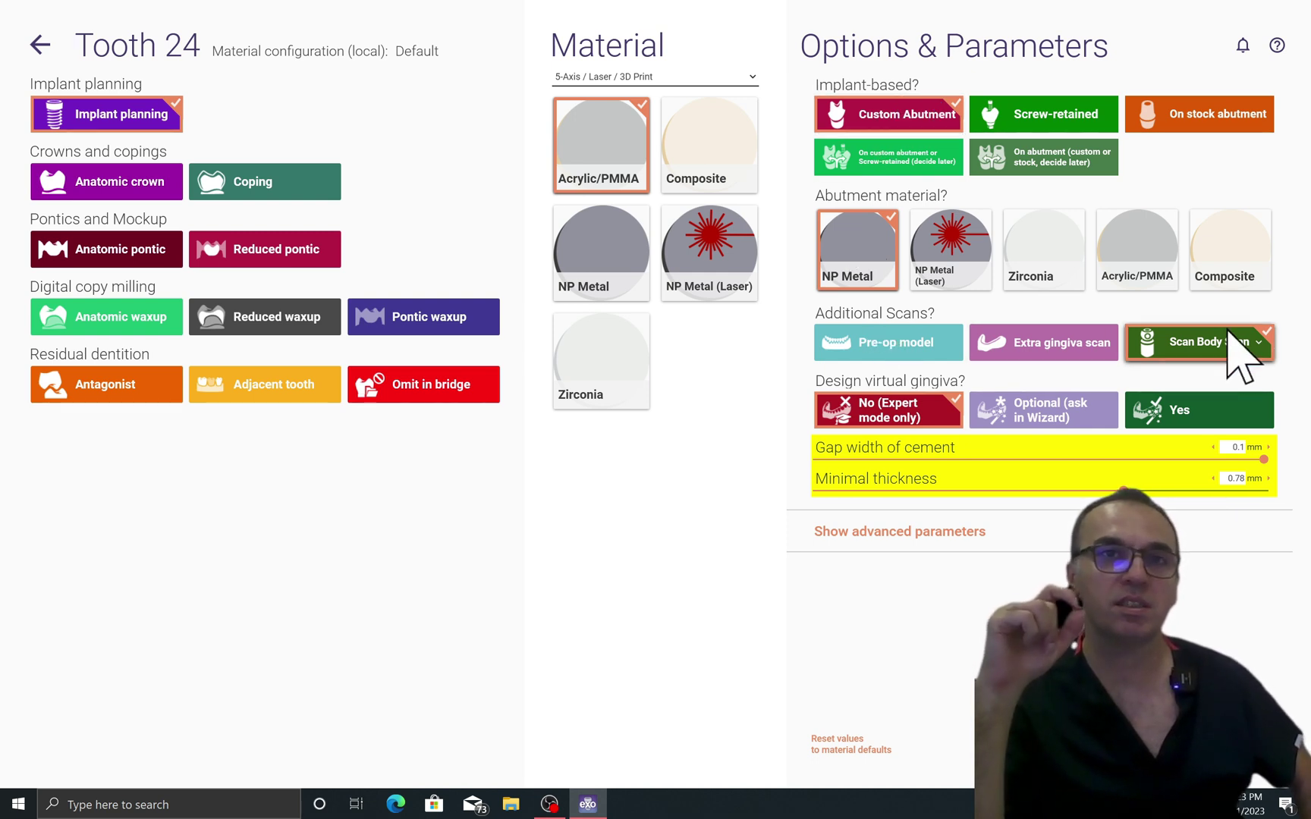
pyautogui.click(926, 113)
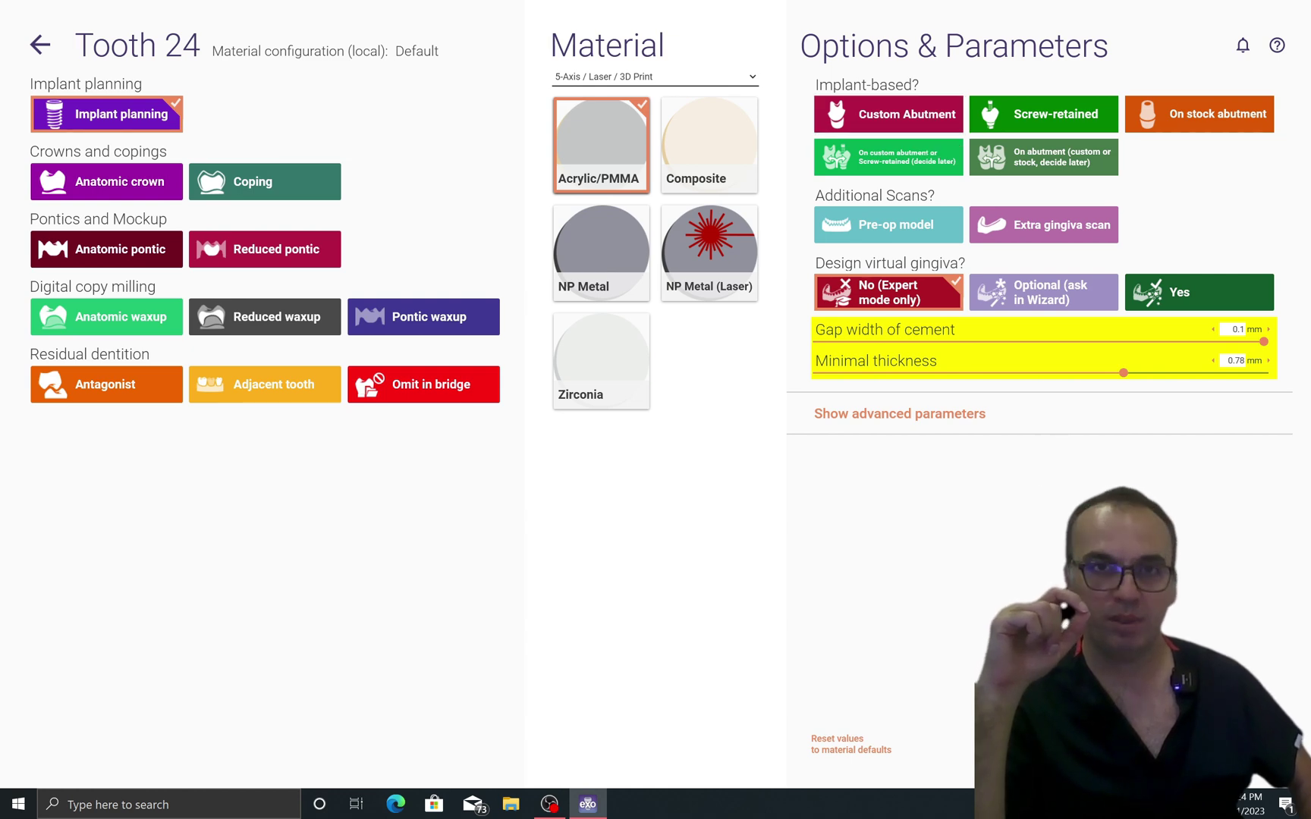
pyautogui.click(1213, 744)
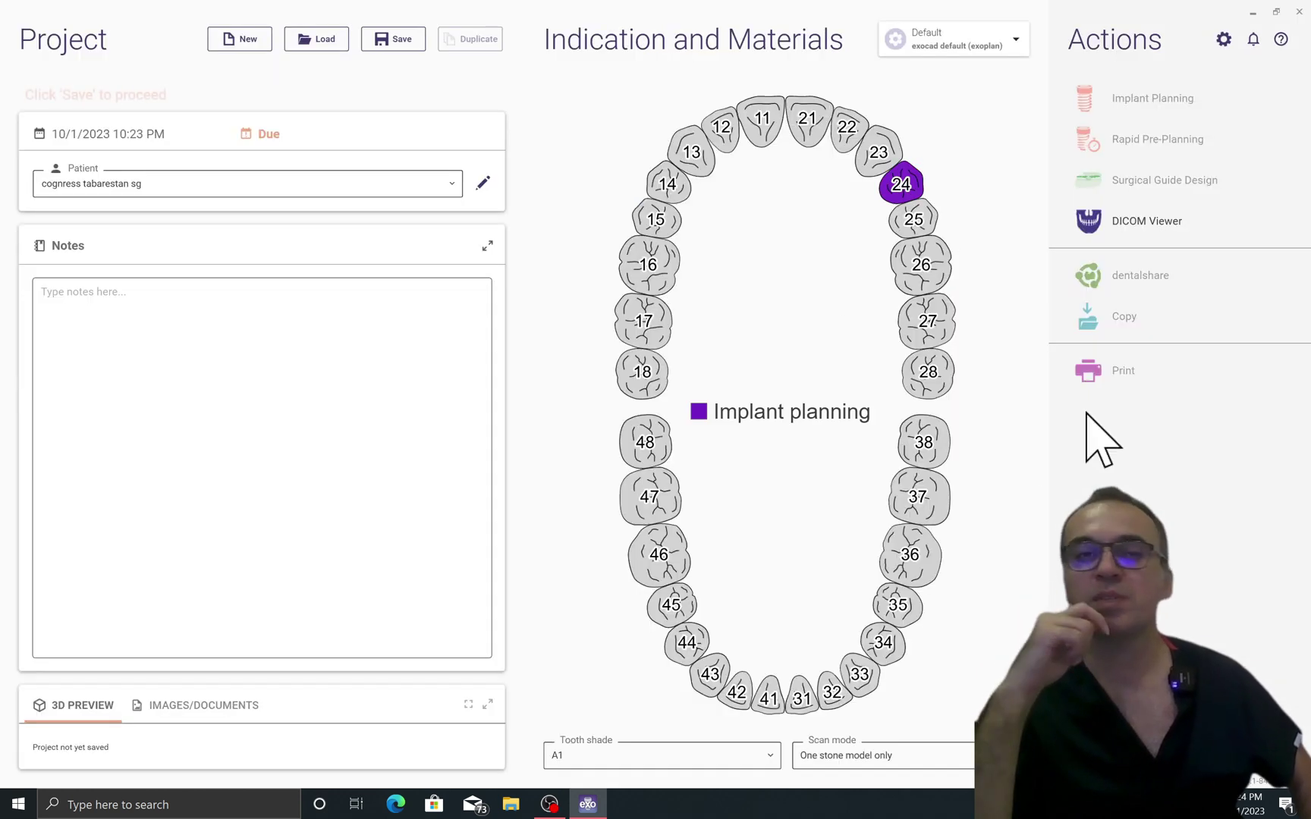
pyautogui.click(392, 42)
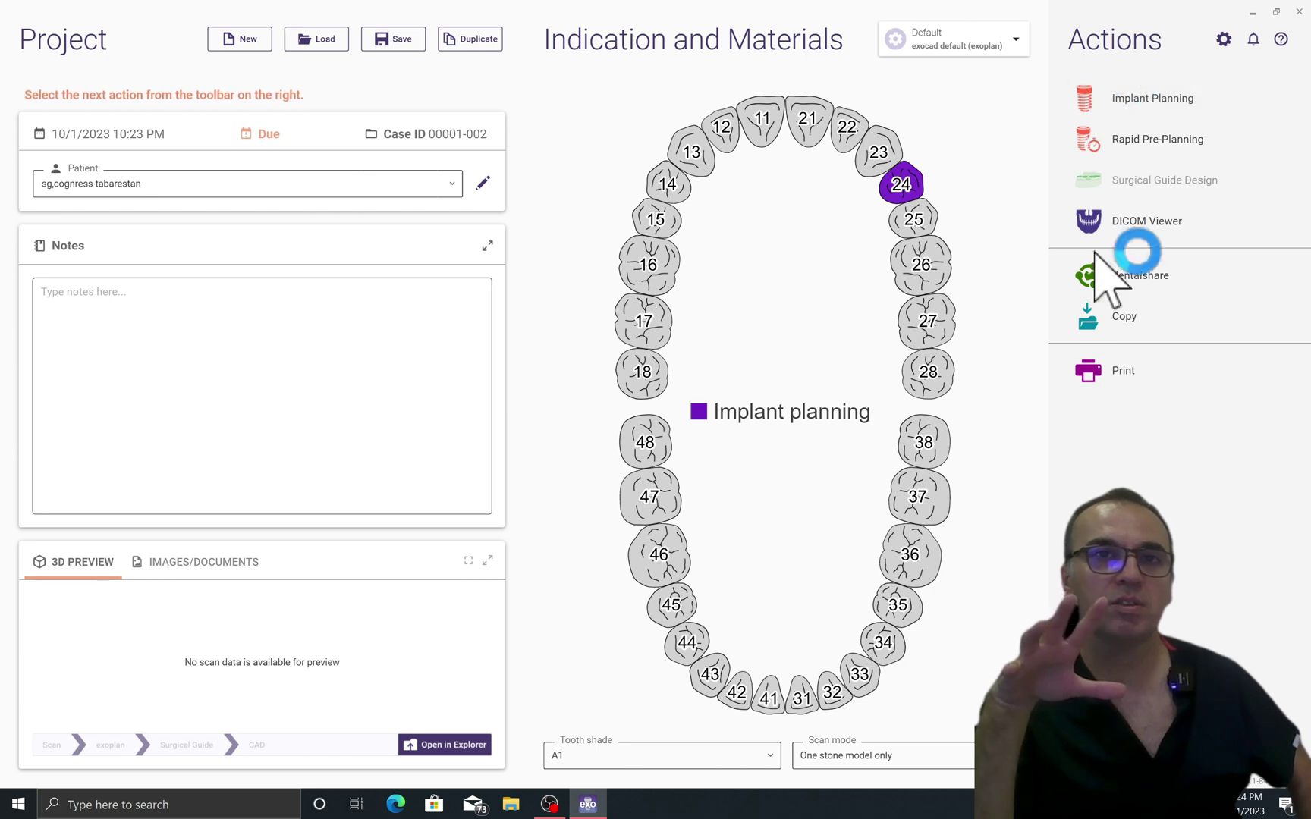
pyautogui.click(1136, 249)
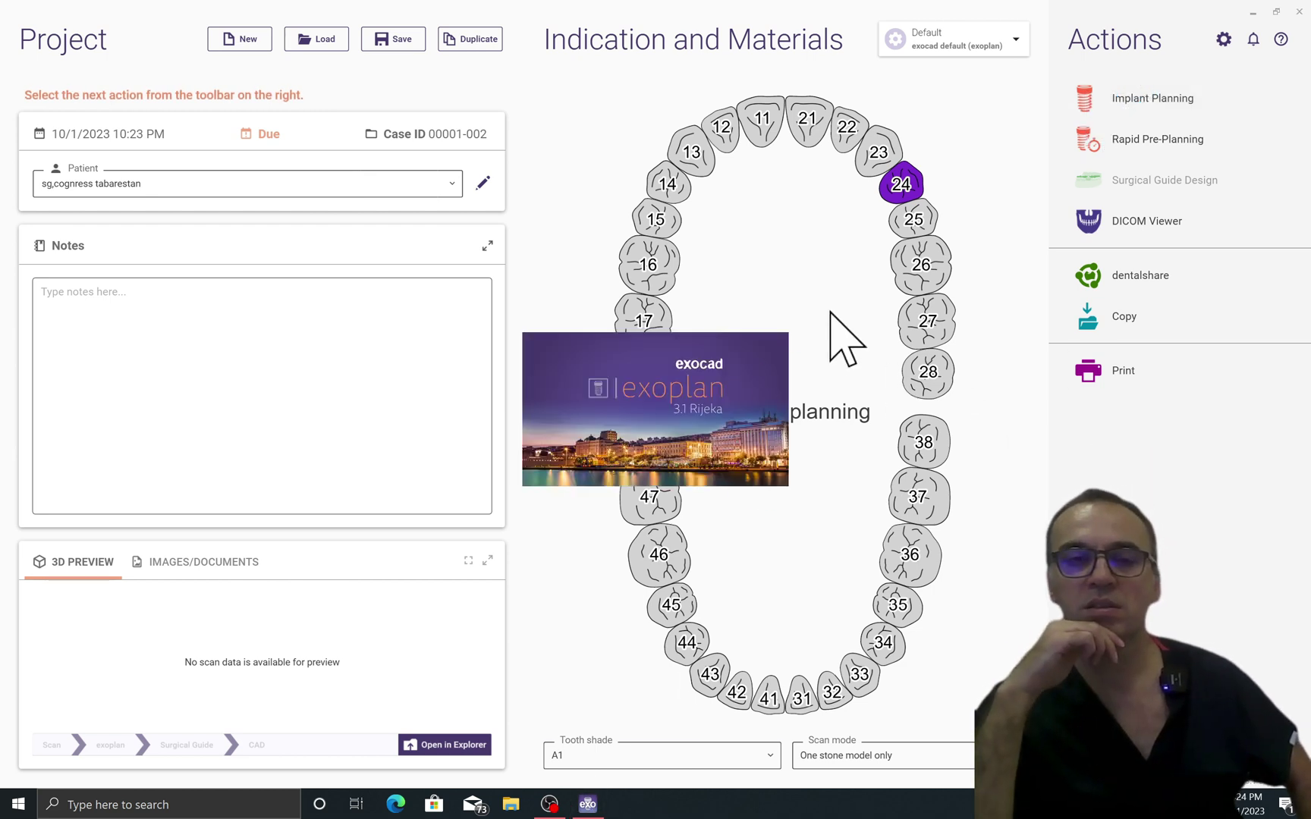
# Mark tooth 34 as the antagonist, save the project again and start its implant planning in exoplan
pyautogui.click(881, 639)
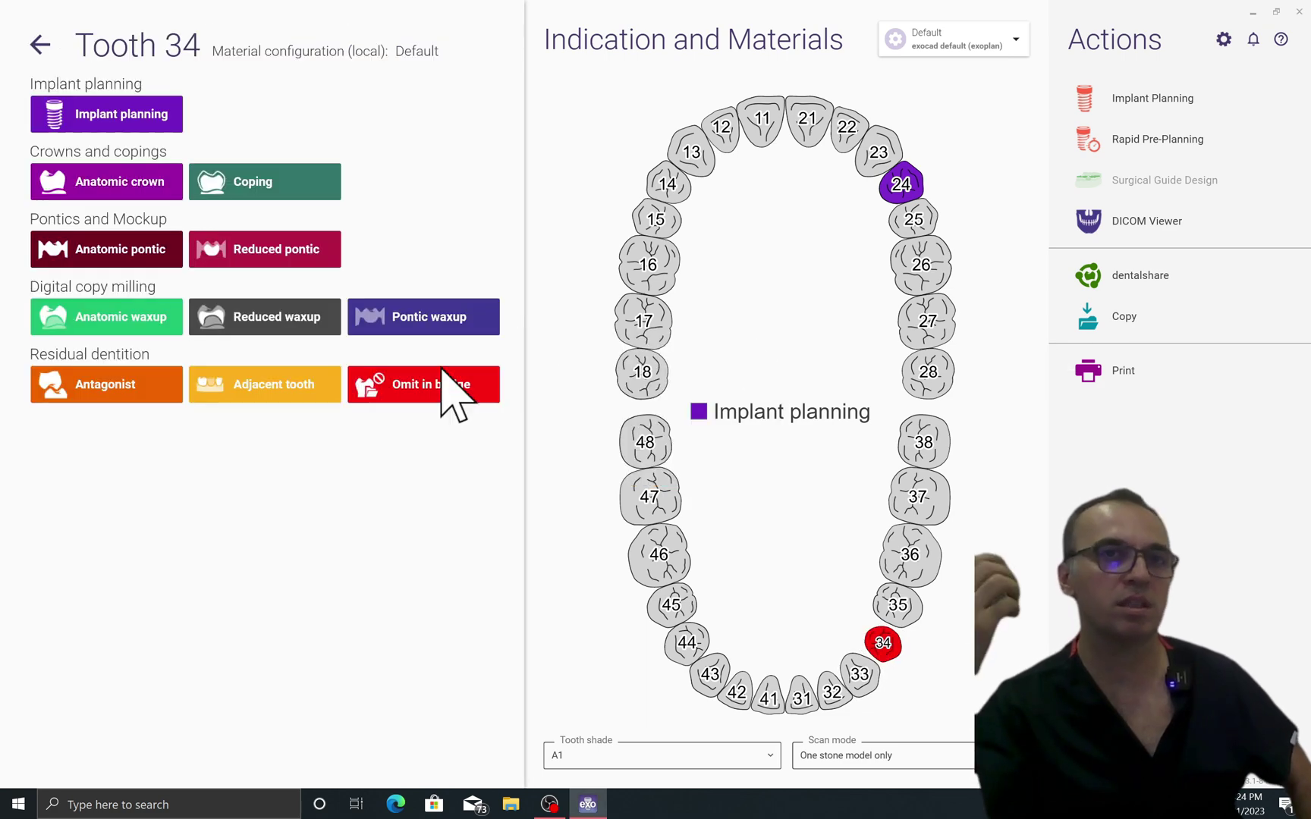
pyautogui.click(108, 395)
pyautogui.click(741, 558)
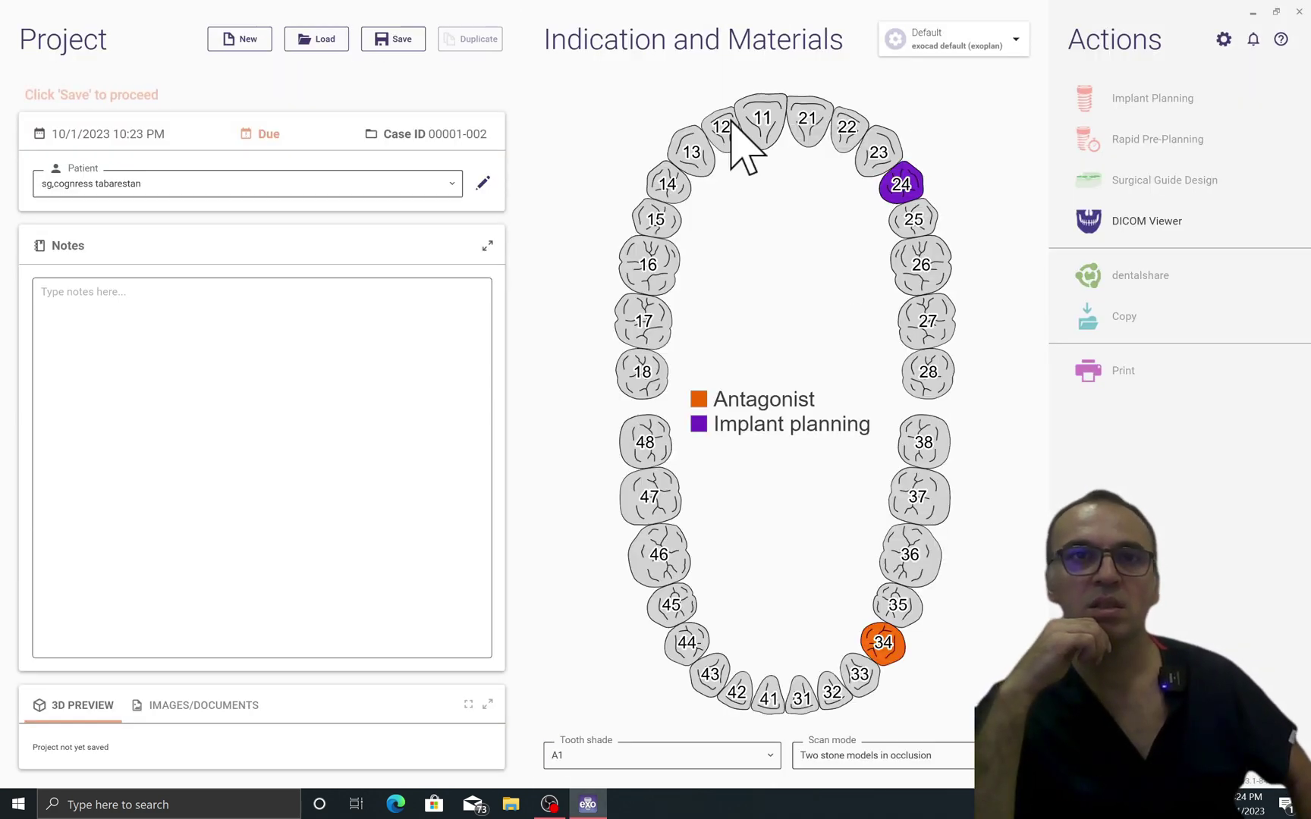
pyautogui.click(393, 39)
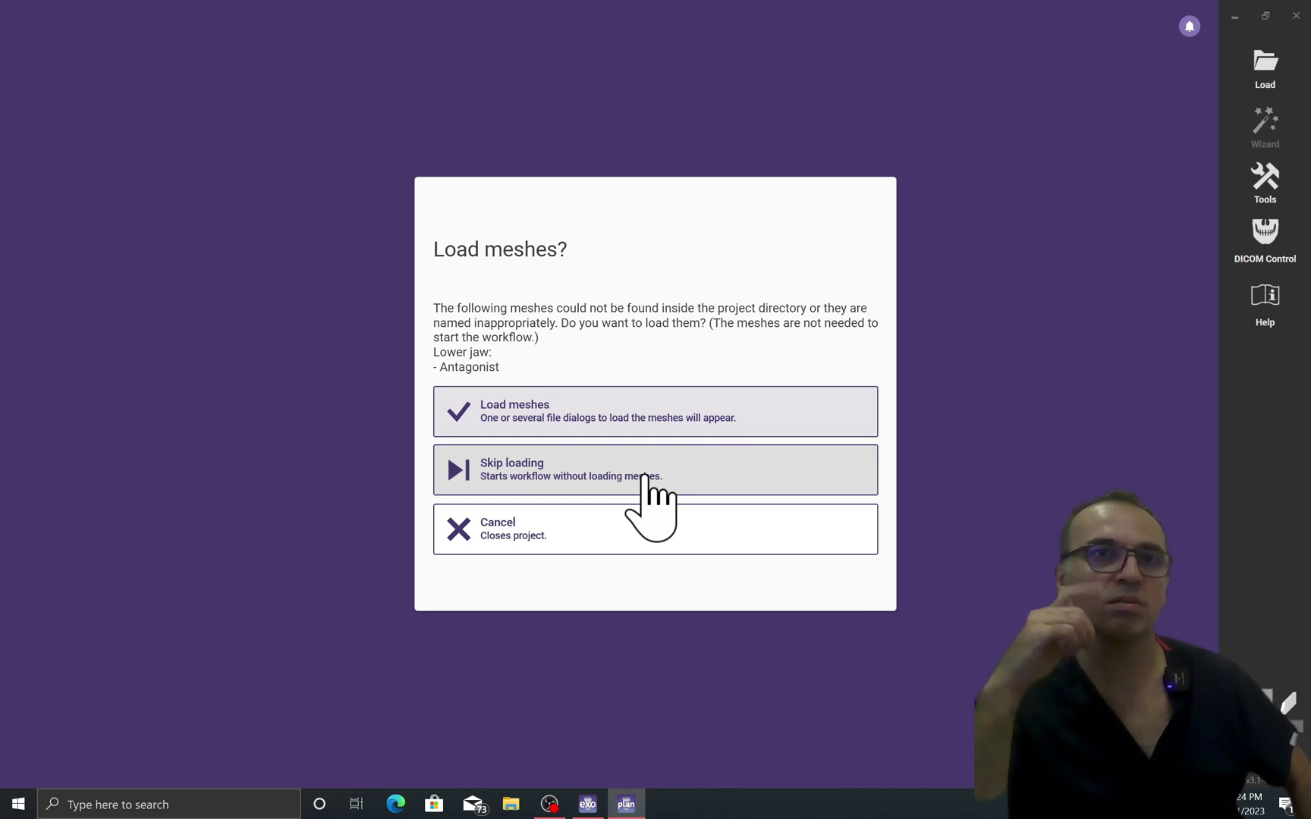
# Load upperjaw.stl as the antagonist mesh from the case's 3Shape folder under backup (E:), exoplan project, tabarestan congress
pyautogui.click(637, 411)
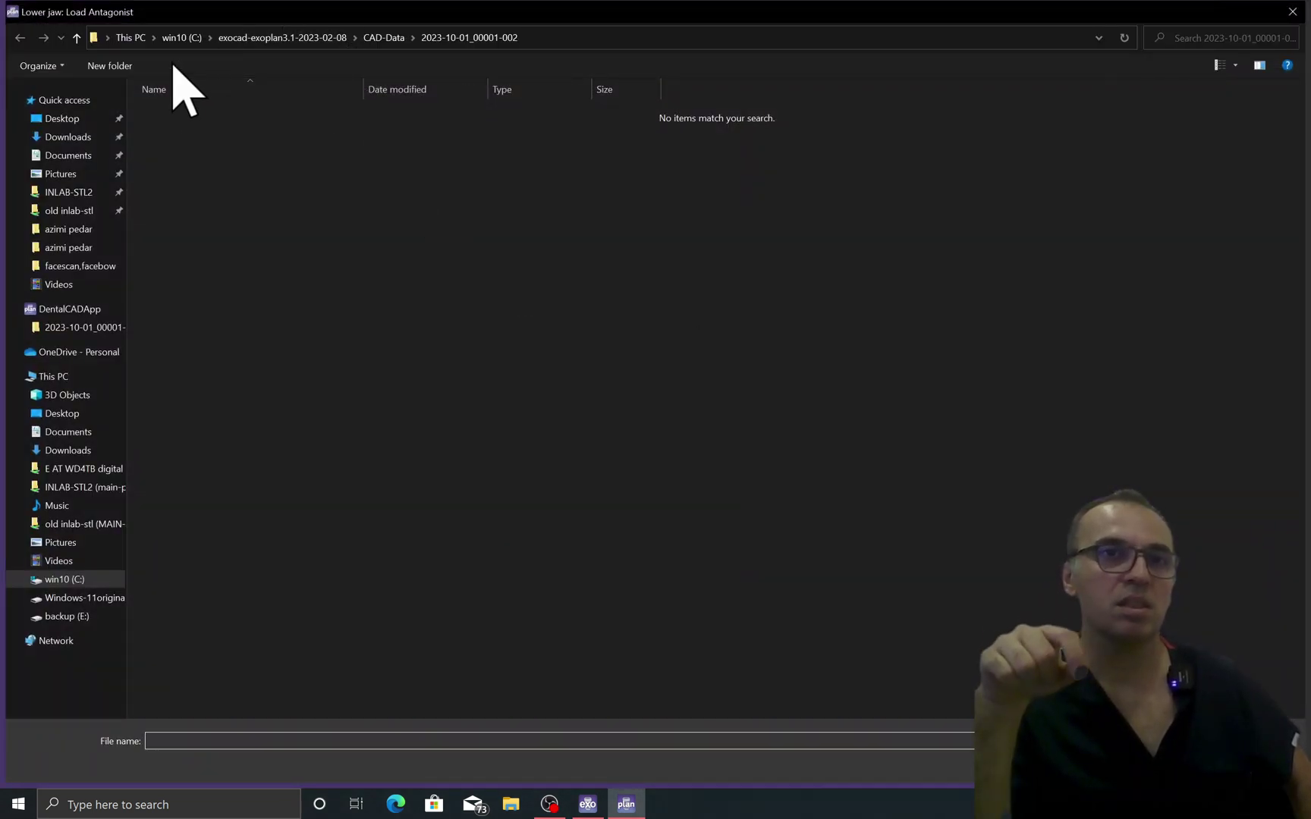
pyautogui.click(131, 38)
pyautogui.doubleClick(595, 228)
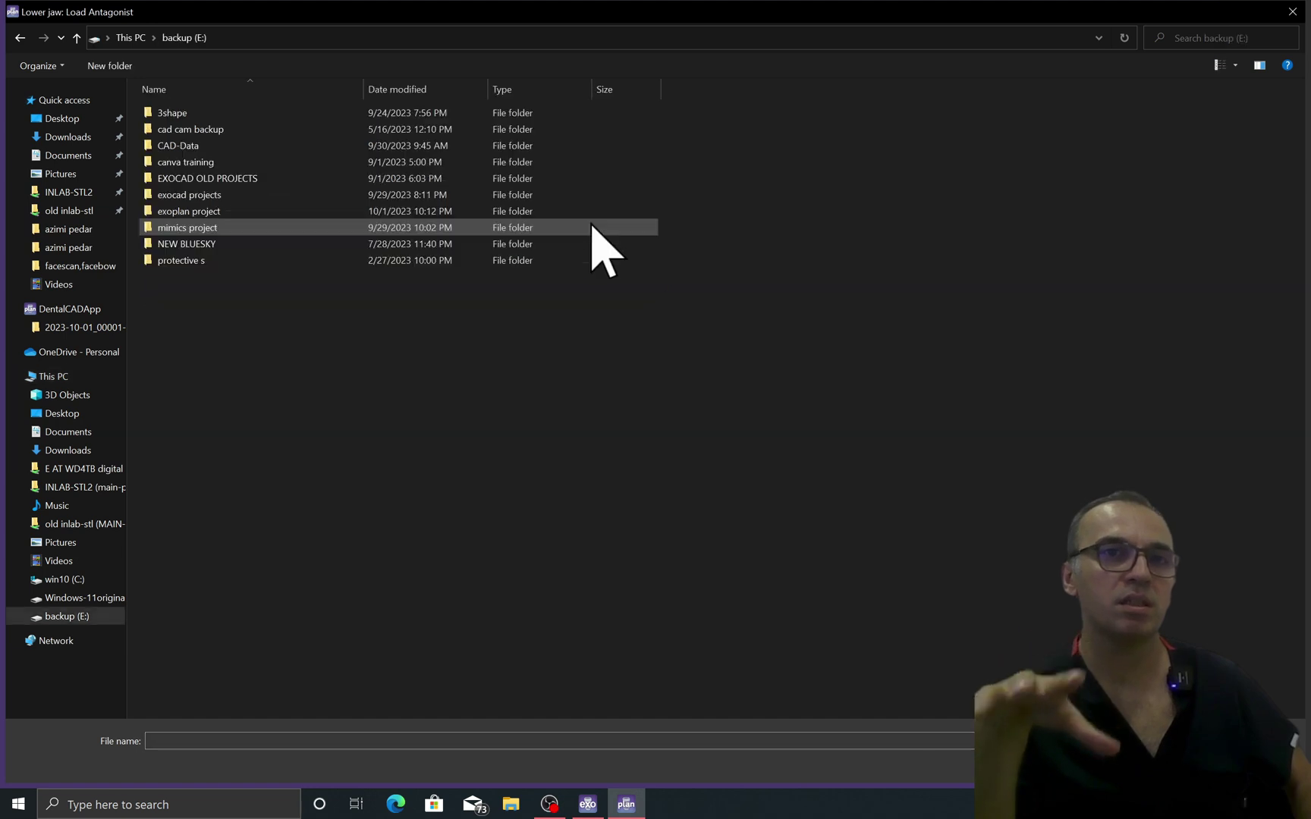
pyautogui.doubleClick(257, 212)
pyautogui.doubleClick(251, 179)
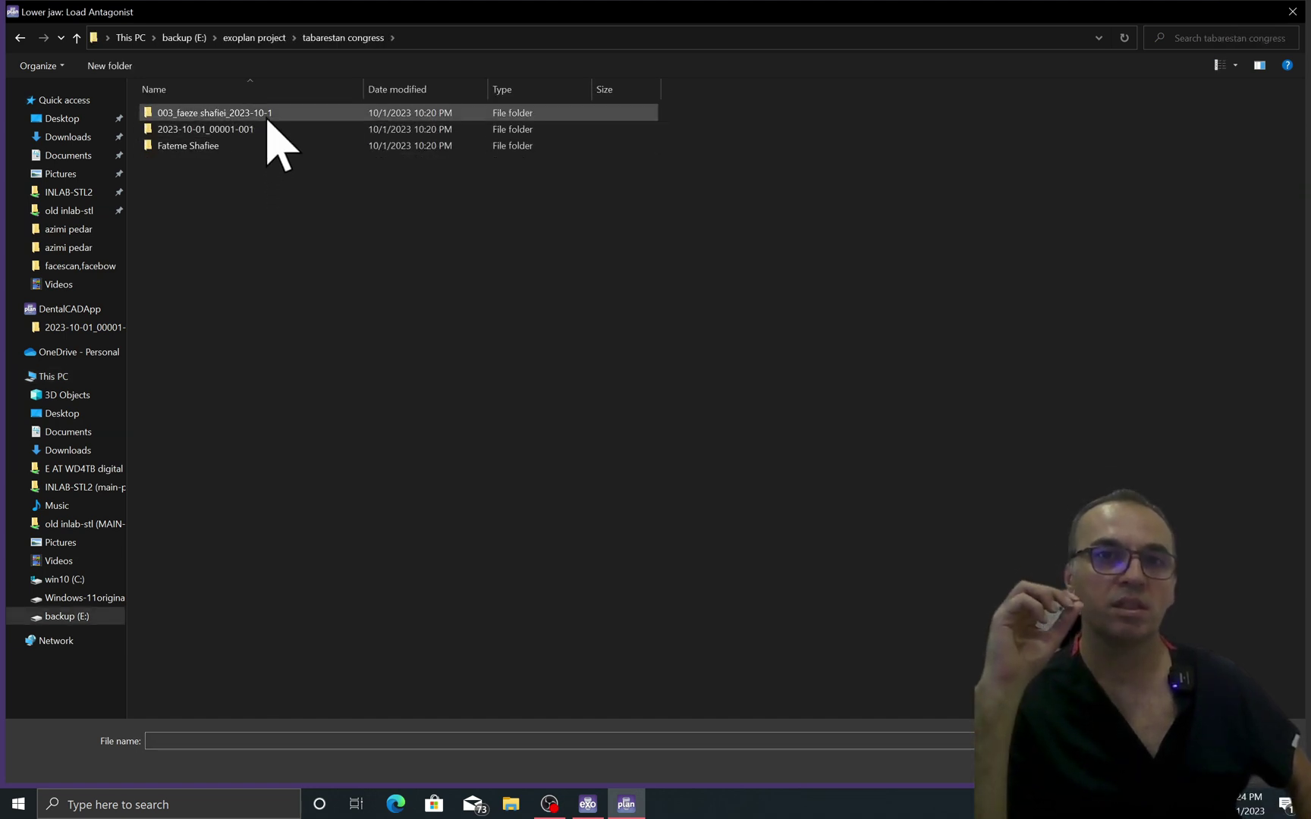
pyautogui.doubleClick(267, 113)
pyautogui.doubleClick(267, 114)
pyautogui.click(257, 130)
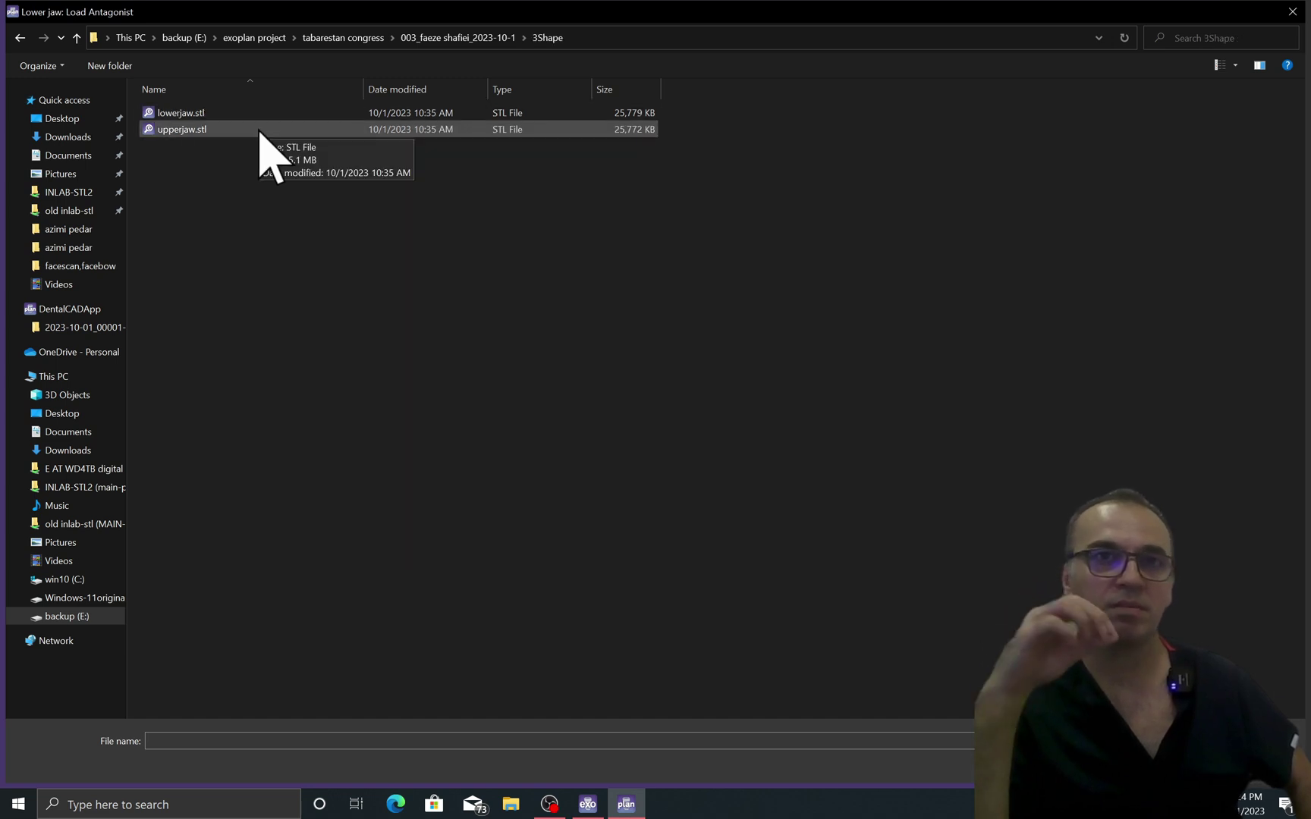
pyautogui.doubleClick(258, 130)
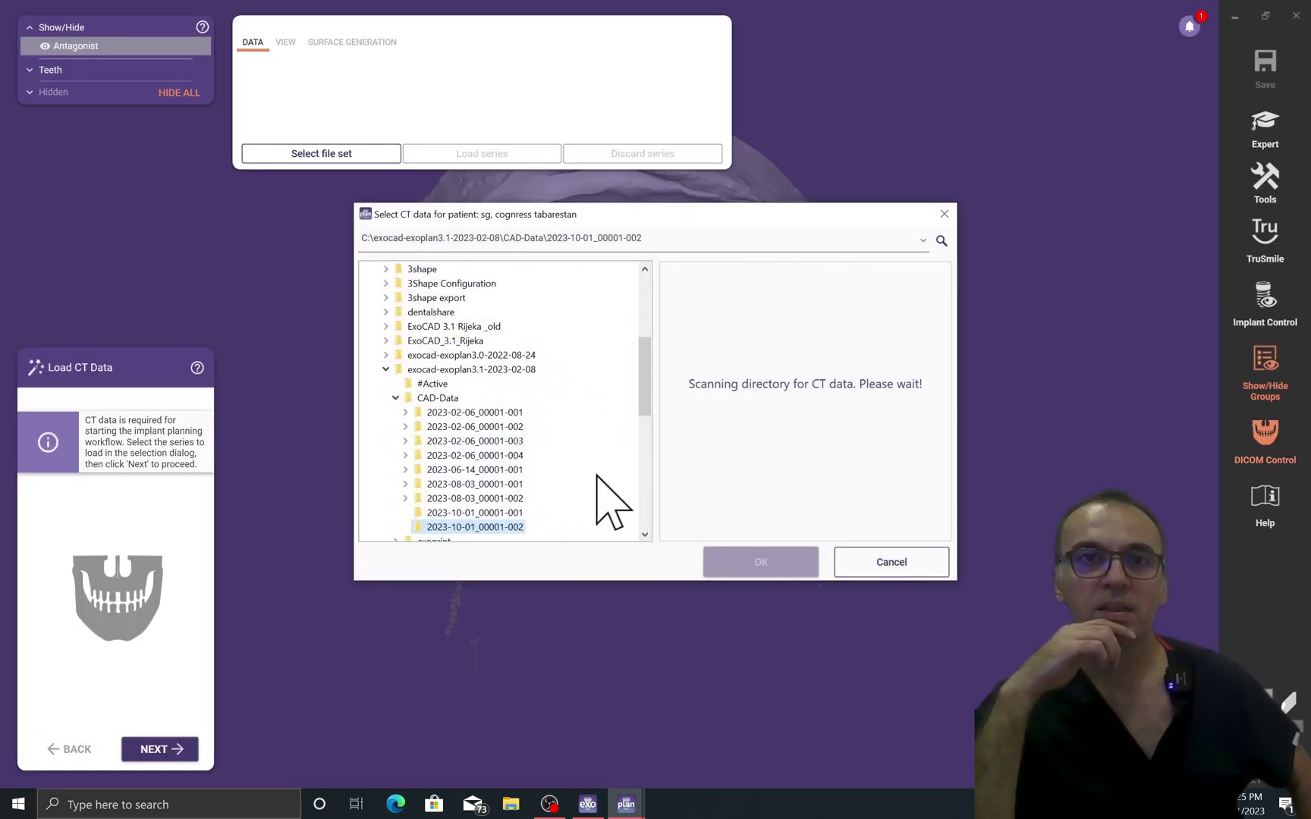
# Load the "Exported volume" CT series from the patient's folder under backup (E:), exoplan project, tabarestan congress
pyautogui.click(386, 369)
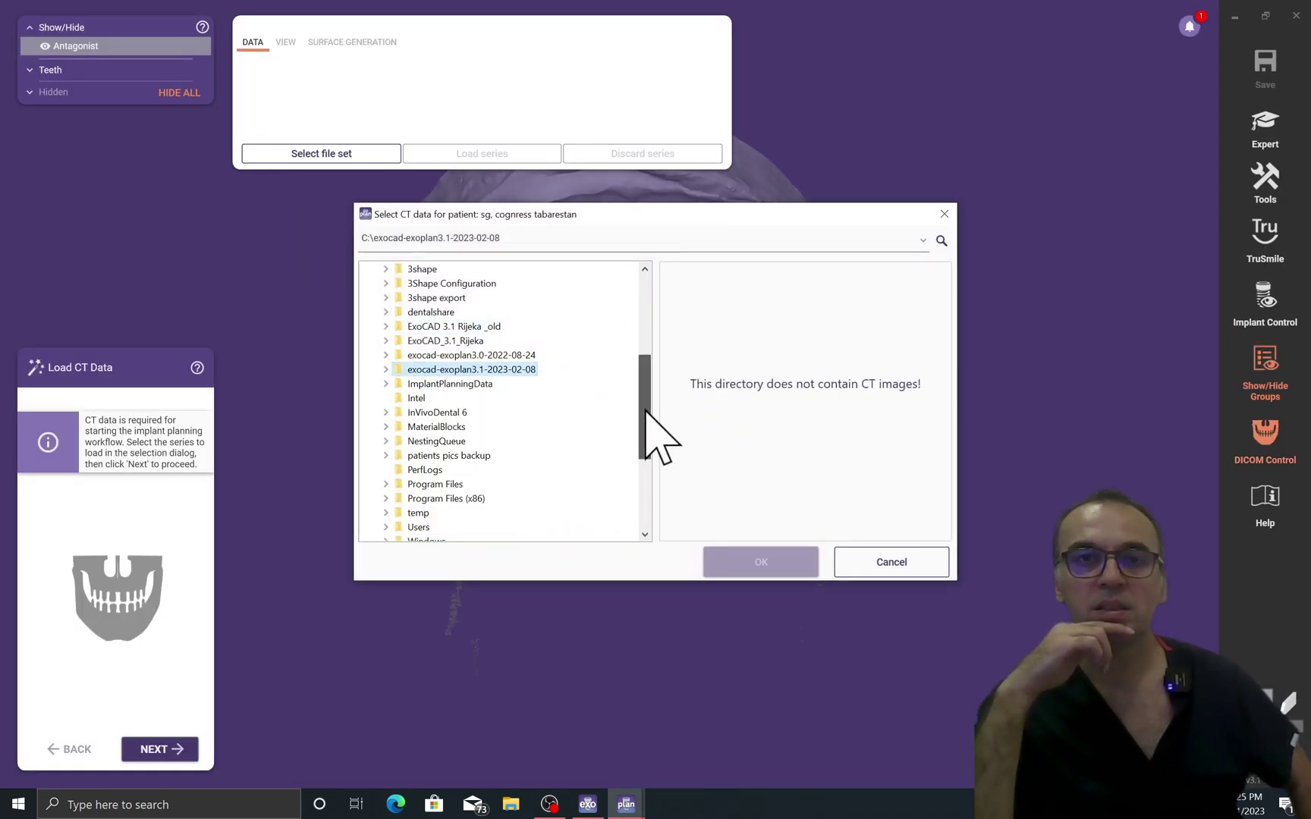
pyautogui.moveTo(645, 412); pyautogui.dragTo(646, 358)
pyautogui.click(377, 397)
pyautogui.scroll(-1, 497, 496)
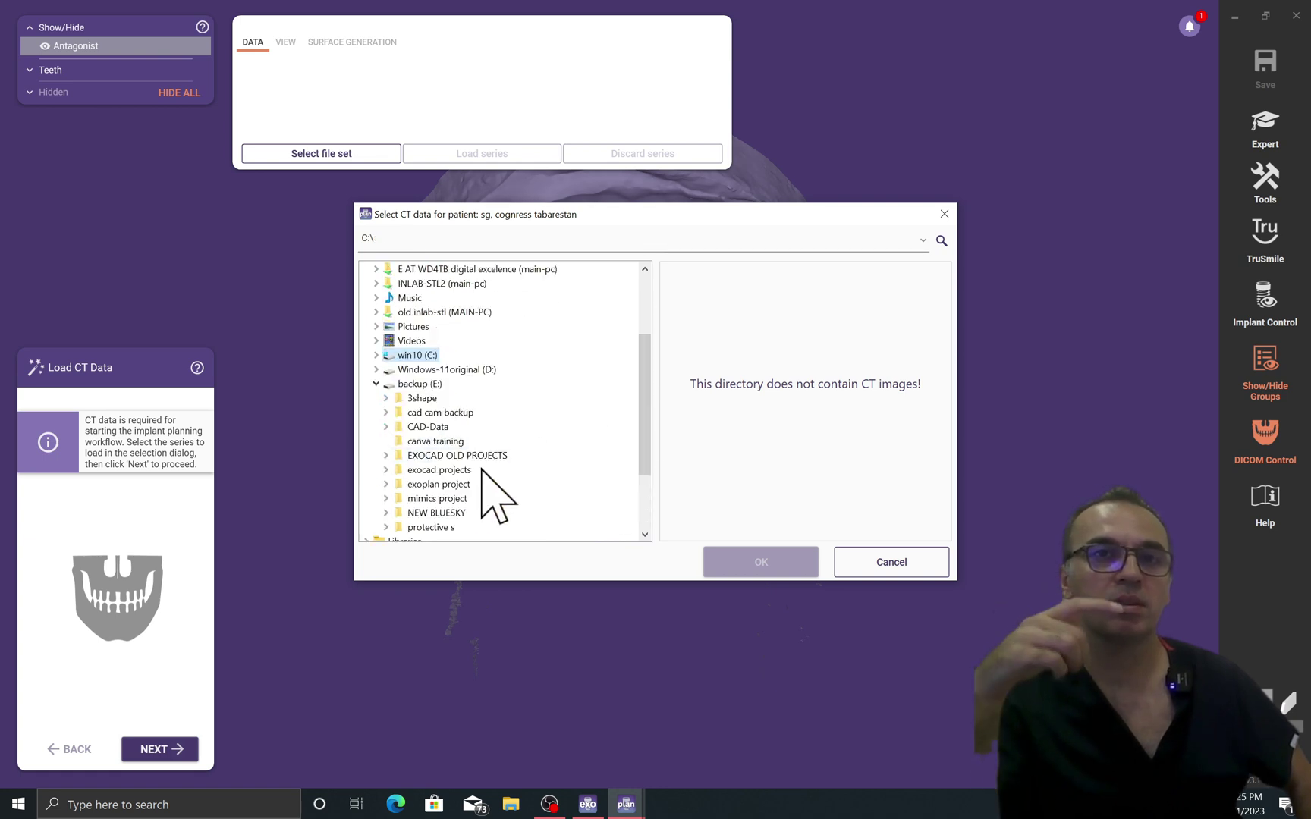
pyautogui.click(386, 484)
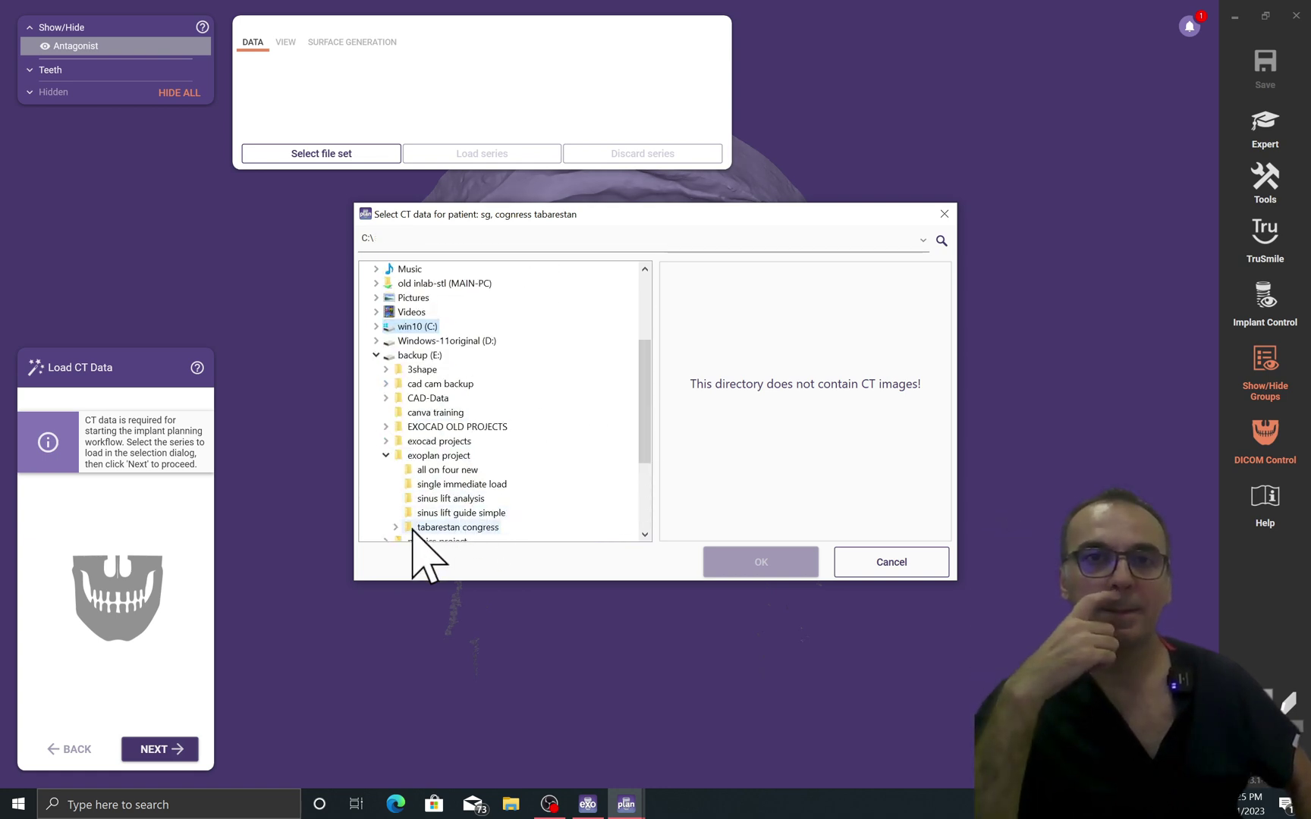
pyautogui.click(395, 527)
pyautogui.scroll(-2, 559, 446)
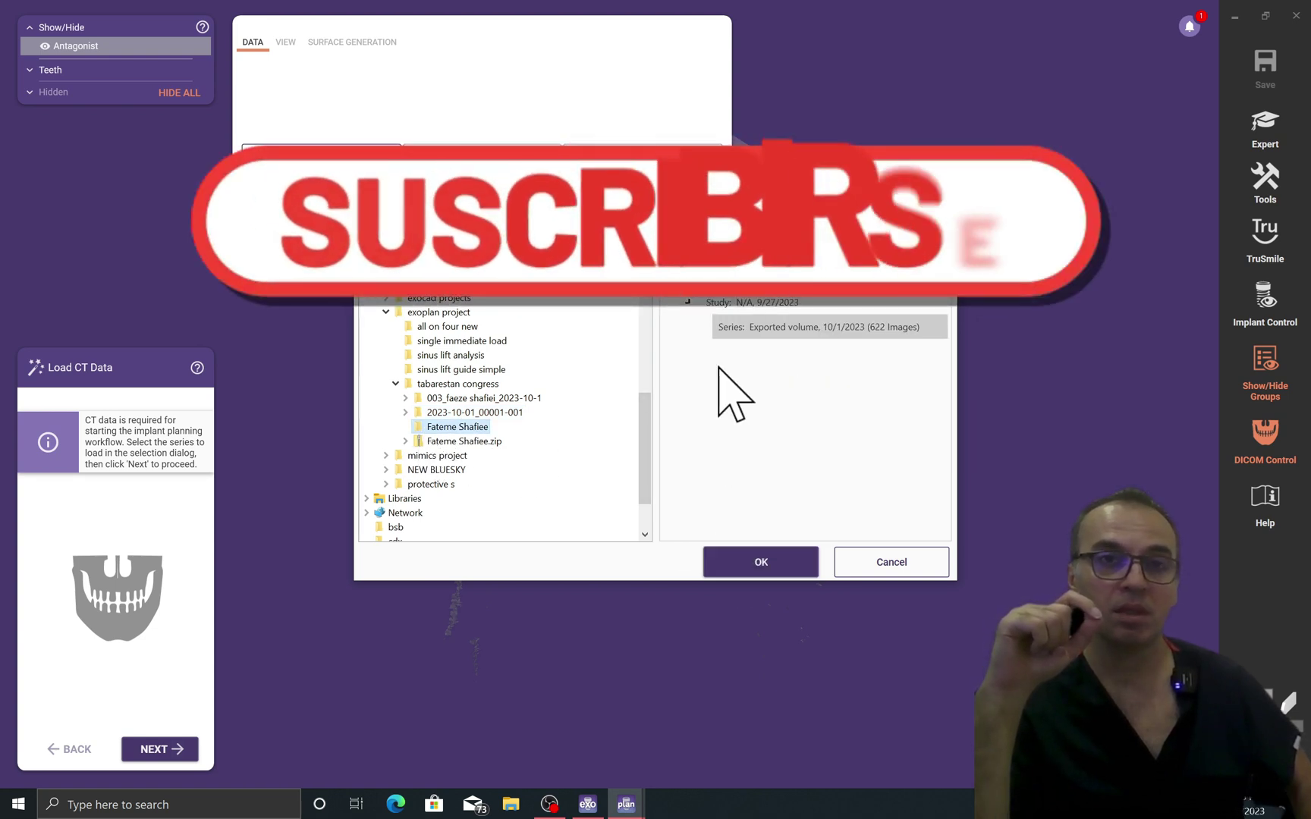
pyautogui.click(738, 560)
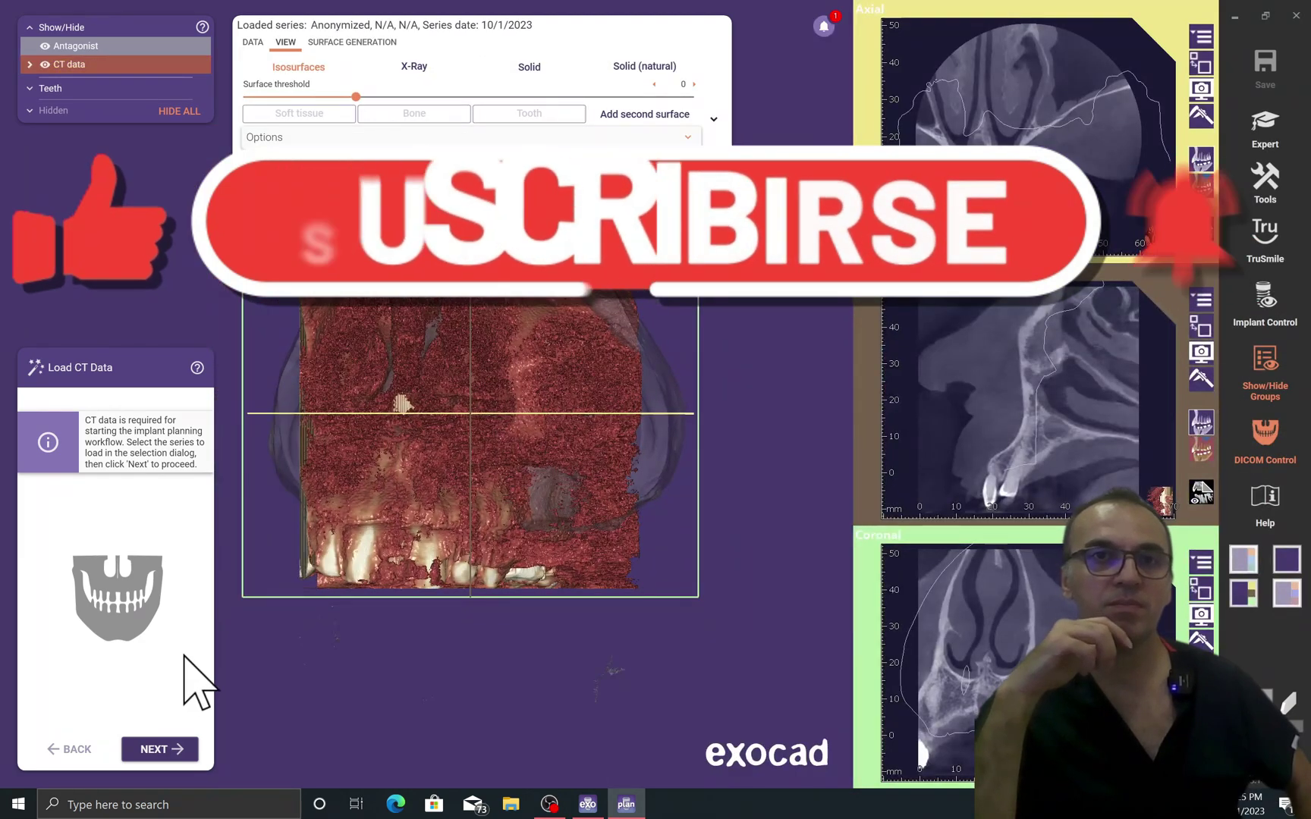
# Set the CT isosurface threshold to 558 and hide the antagonist mesh
pyautogui.moveTo(356, 96); pyautogui.dragTo(417, 126)
pyautogui.moveTo(462, 398); pyautogui.dragTo(469, 504, button='right')
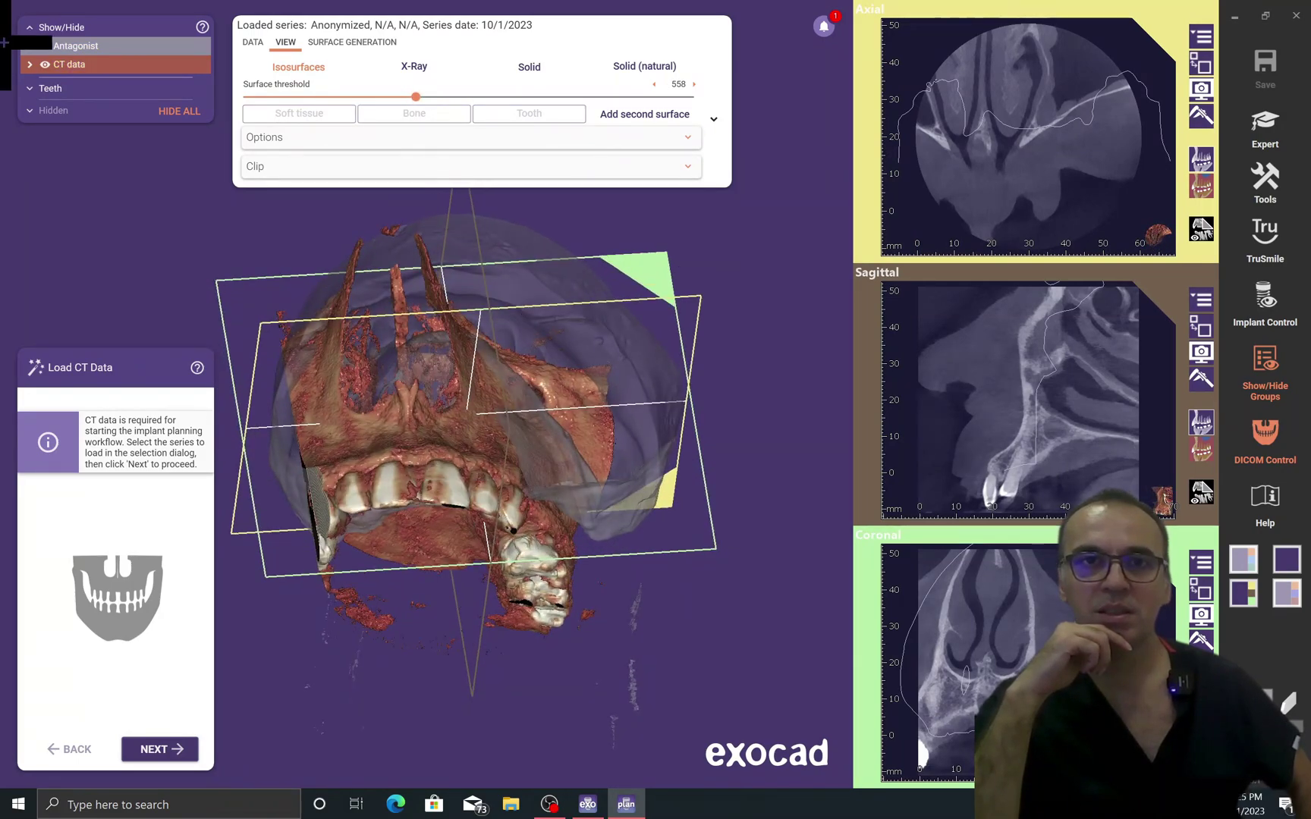
pyautogui.click(45, 46)
# Try a CT surface threshold of 863, lower it again and accept the loaded CT data
pyautogui.moveTo(416, 97); pyautogui.dragTo(448, 98)
pyautogui.moveTo(521, 337); pyautogui.dragTo(455, 227, button='right')
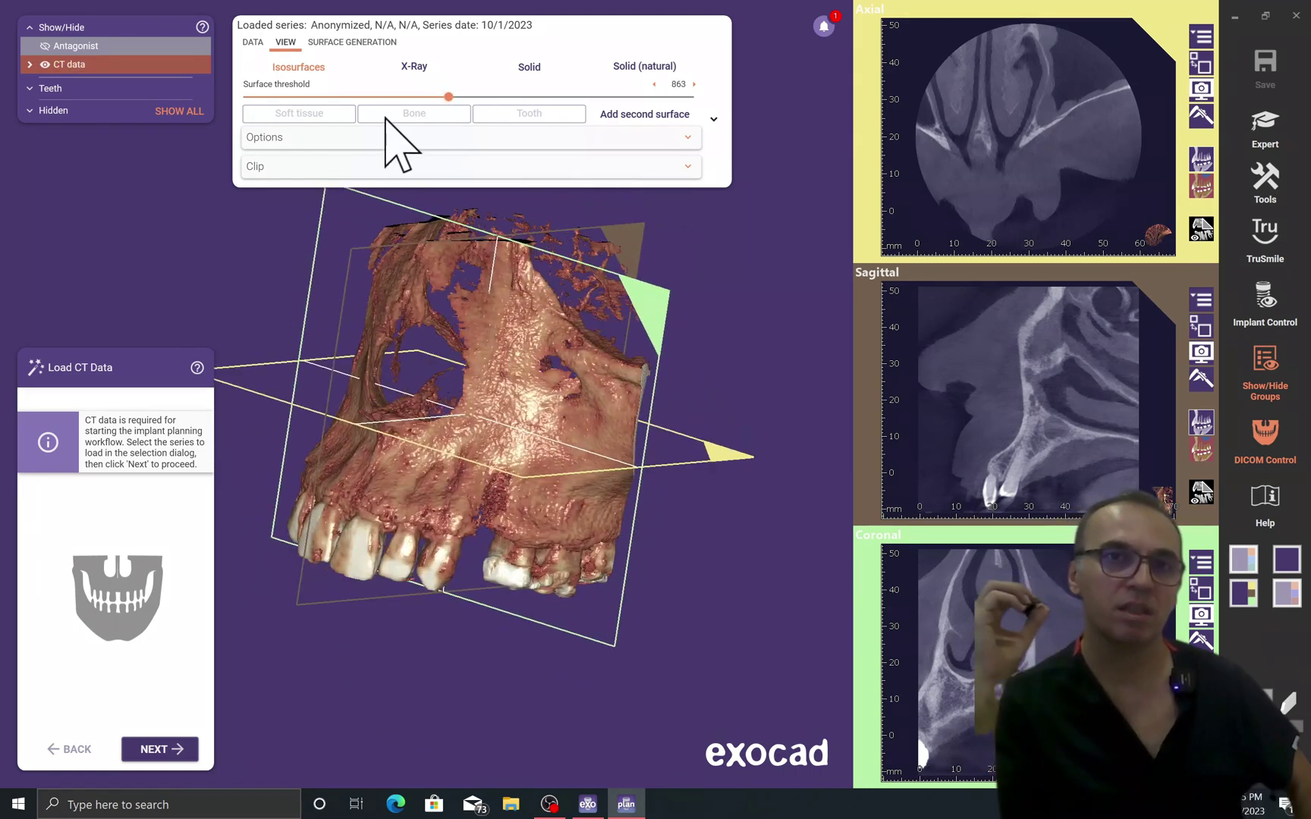
pyautogui.moveTo(449, 97); pyautogui.dragTo(420, 97)
pyautogui.moveTo(409, 425); pyautogui.dragTo(304, 538, button='right')
pyautogui.click(159, 748)
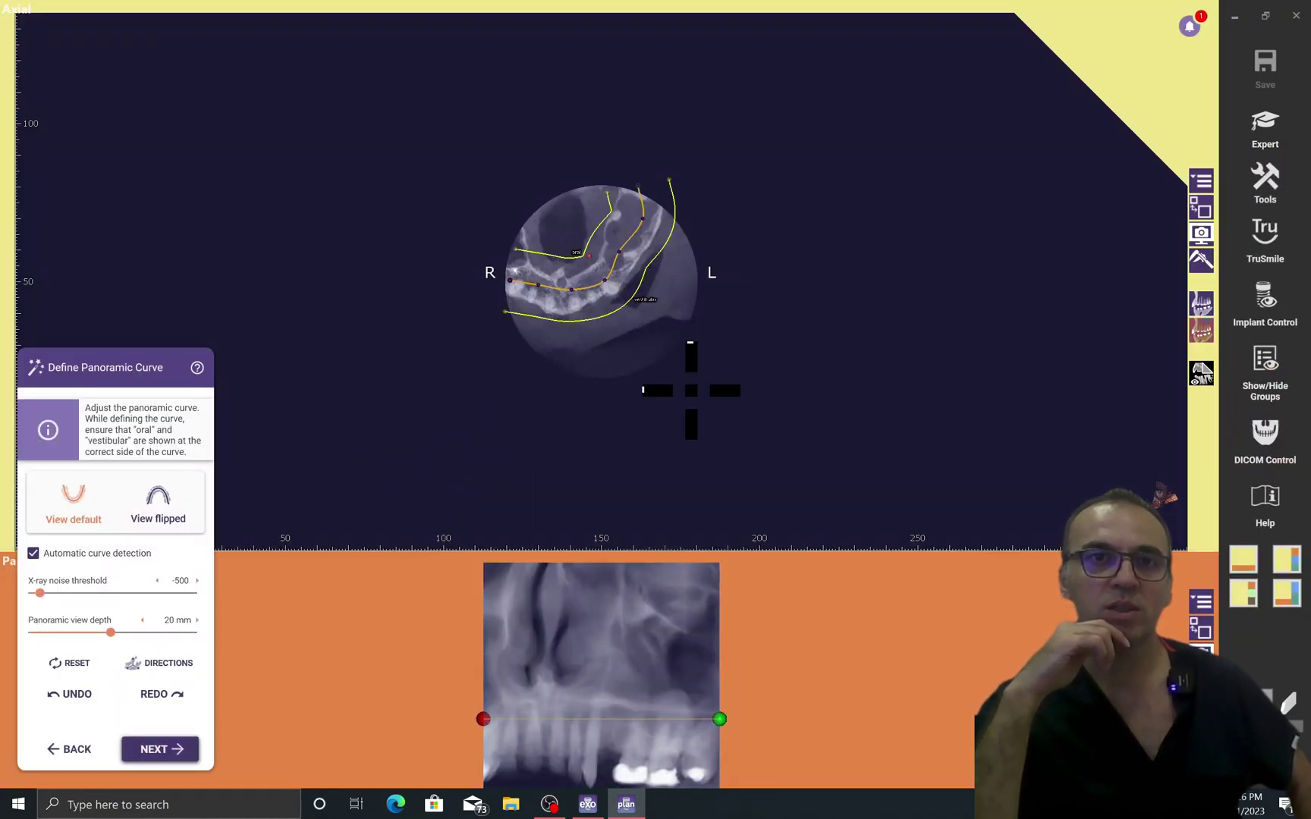
# Move two control points of the panoramic curve to follow the upper dental arch and accept the curve
pyautogui.moveTo(644, 219); pyautogui.dragTo(636, 218)
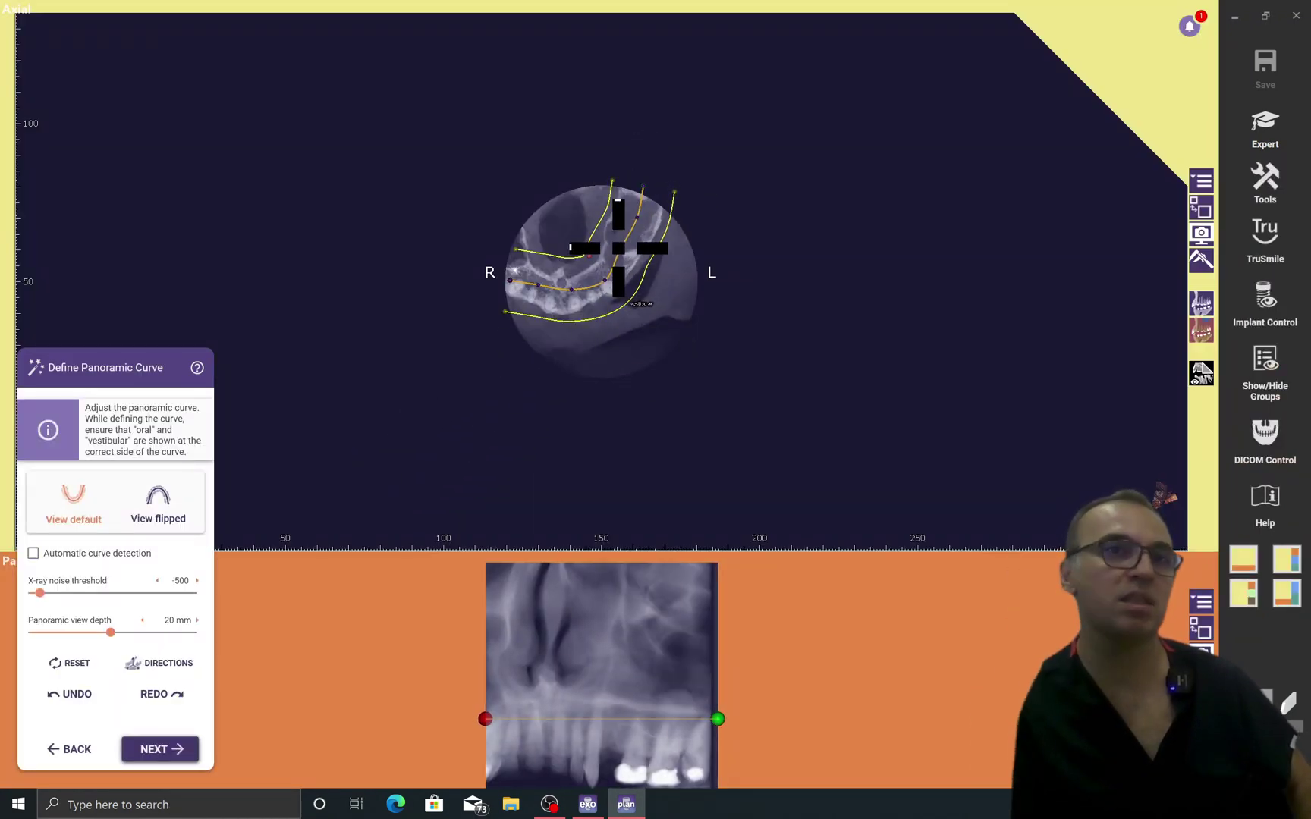
pyautogui.moveTo(605, 280); pyautogui.dragTo(604, 276)
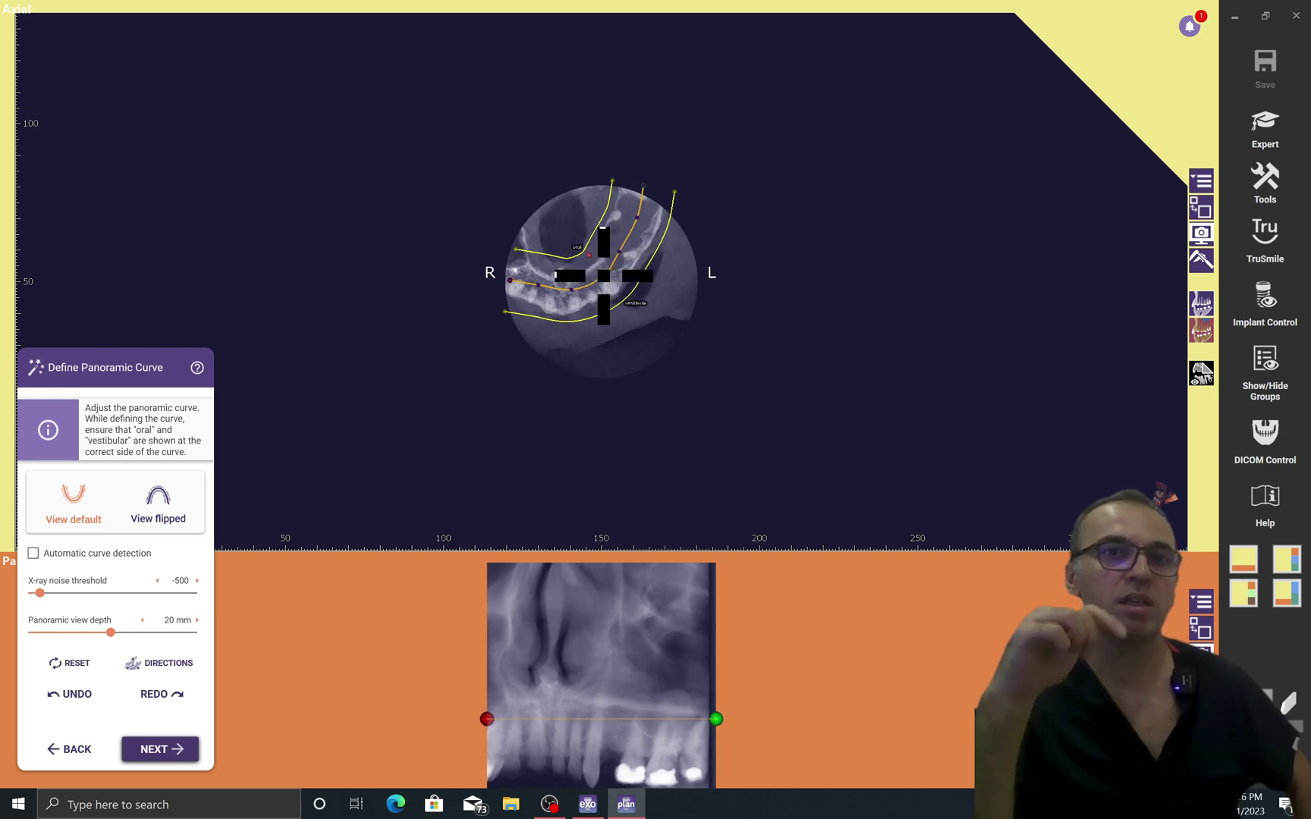
pyautogui.click(169, 751)
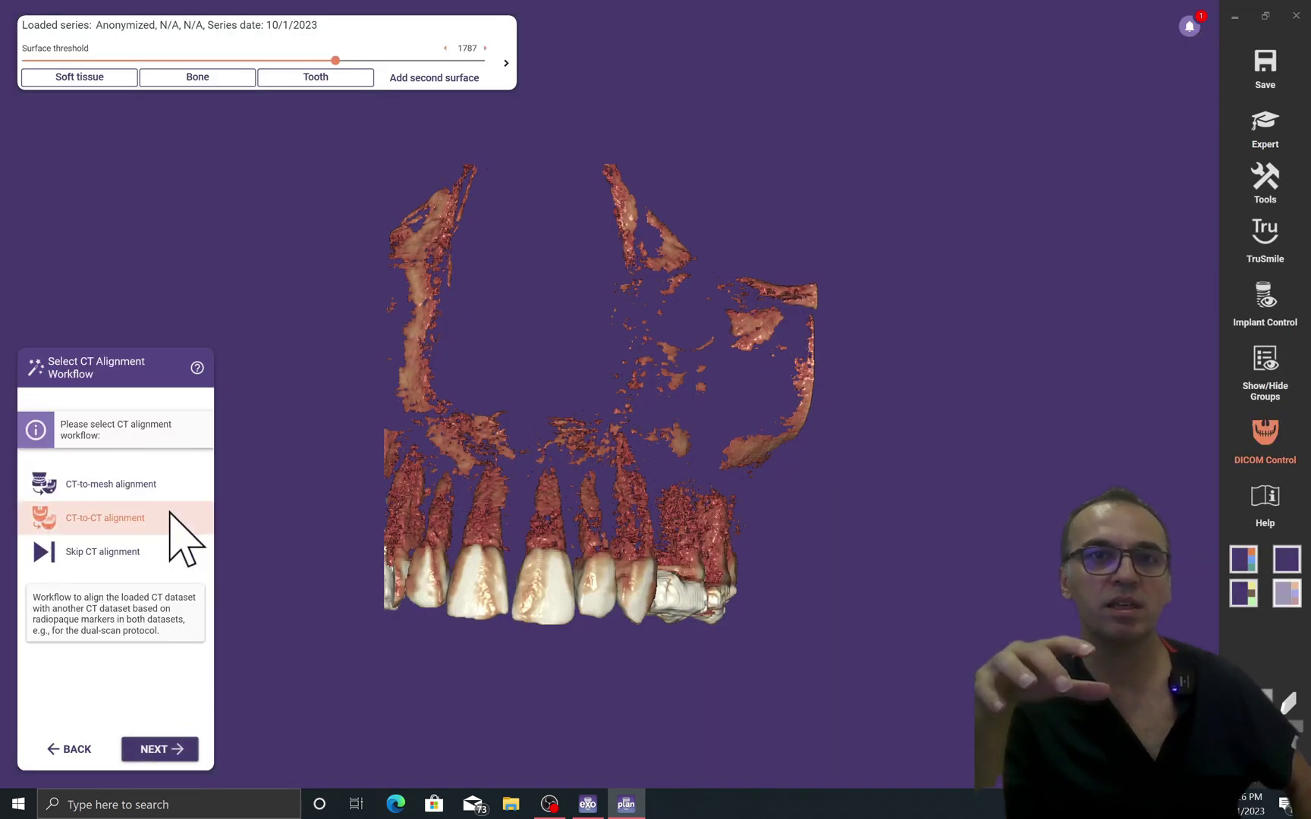
# Choose CT-to-mesh alignment and load upperjaw.stl as the upper jaw scan
pyautogui.click(127, 486)
pyautogui.click(161, 750)
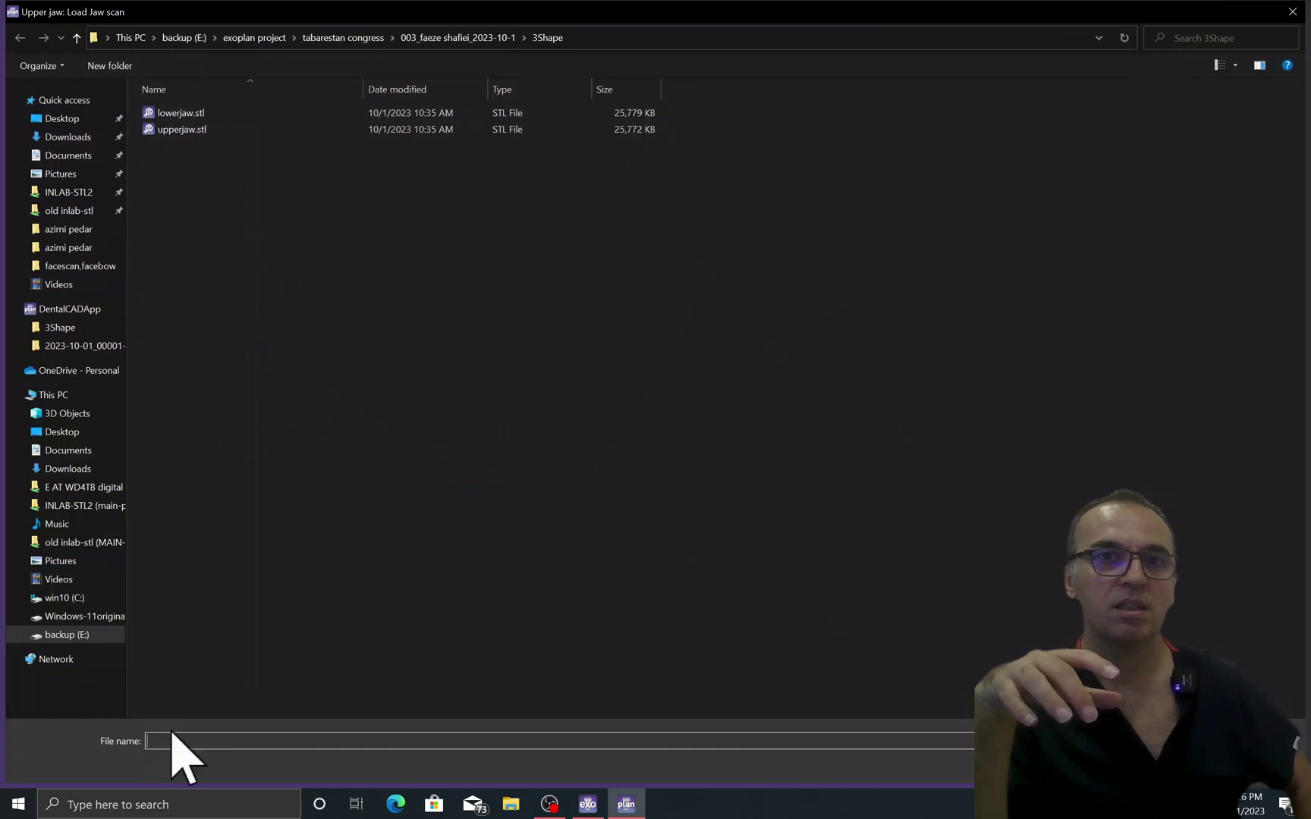
pyautogui.doubleClick(206, 129)
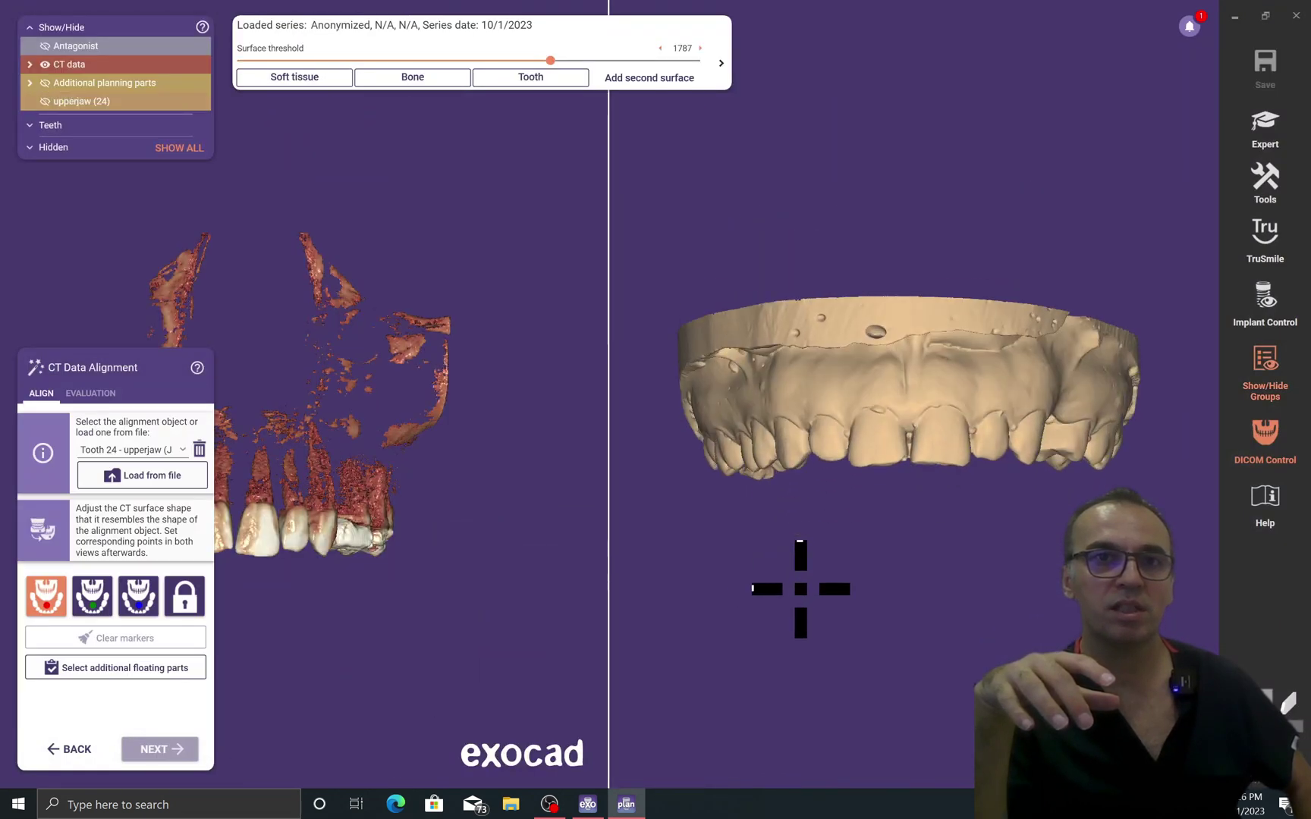
# Place three matching marker pairs on the CT data and the jaw scan: central incisor, opposite-side lateral incisor and molar
pyautogui.click(391, 502)
pyautogui.click(868, 421)
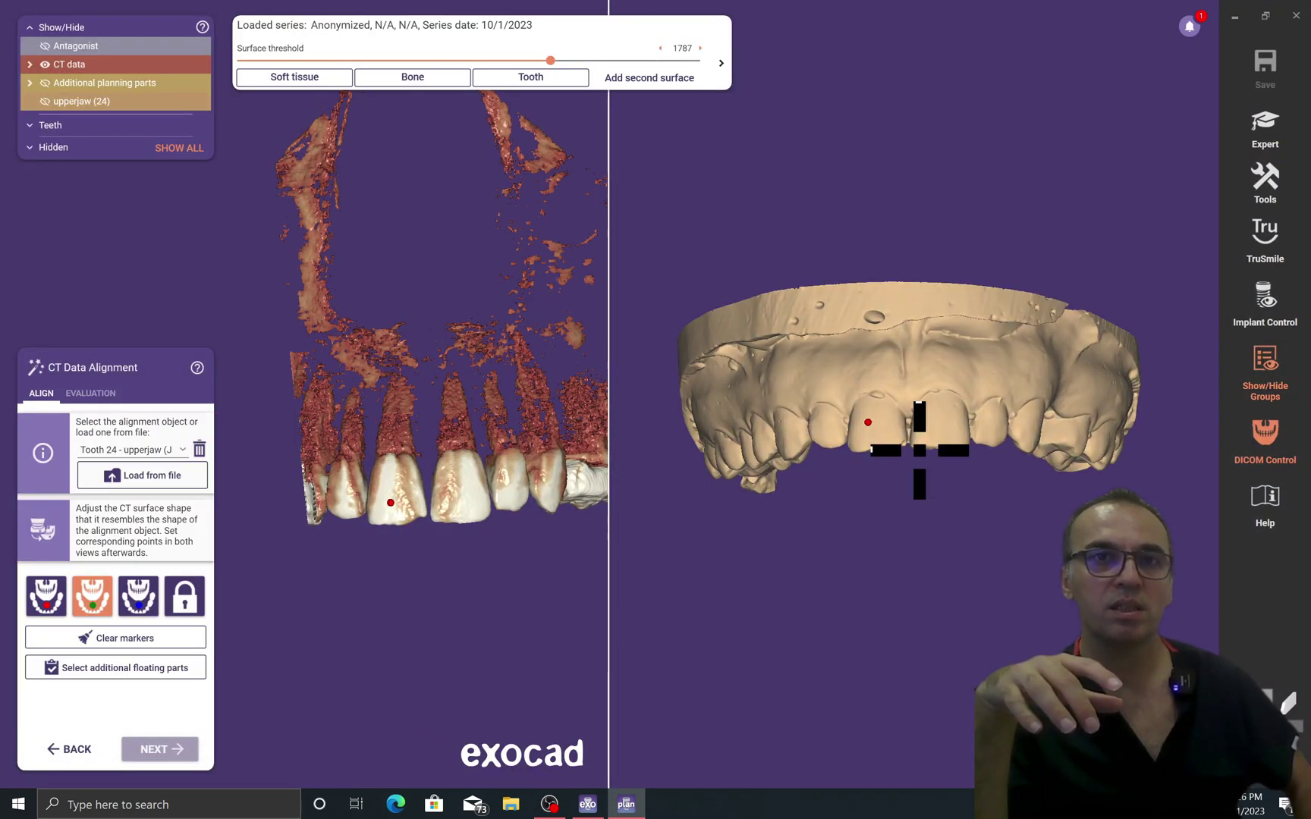
pyautogui.click(991, 427)
pyautogui.click(518, 486)
pyautogui.moveTo(493, 549); pyautogui.dragTo(1002, 433, button='right')
pyautogui.click(1012, 423)
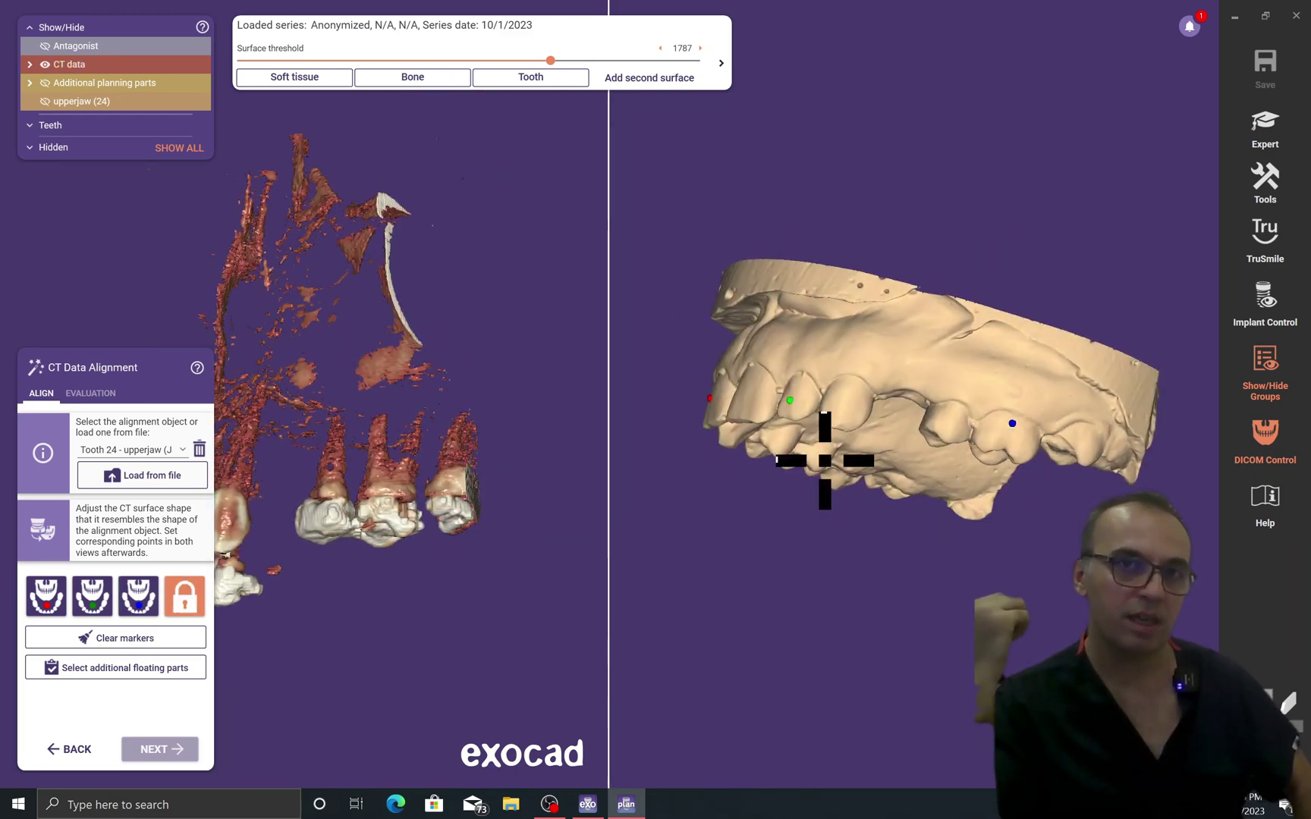
pyautogui.click(388, 494)
# Proceed with the CT alignment without including the antagonist as an additional floating part
pyautogui.click(149, 747)
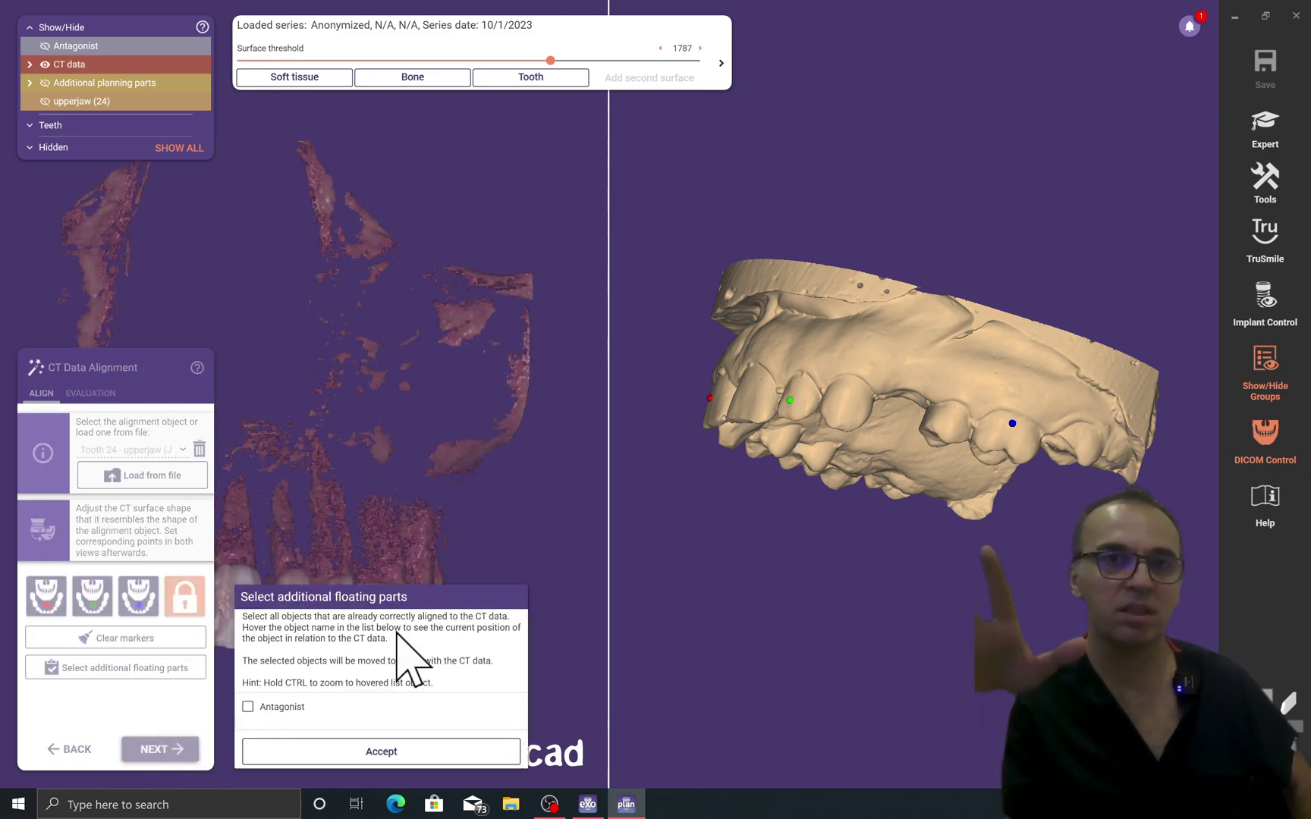
pyautogui.moveTo(295, 708)
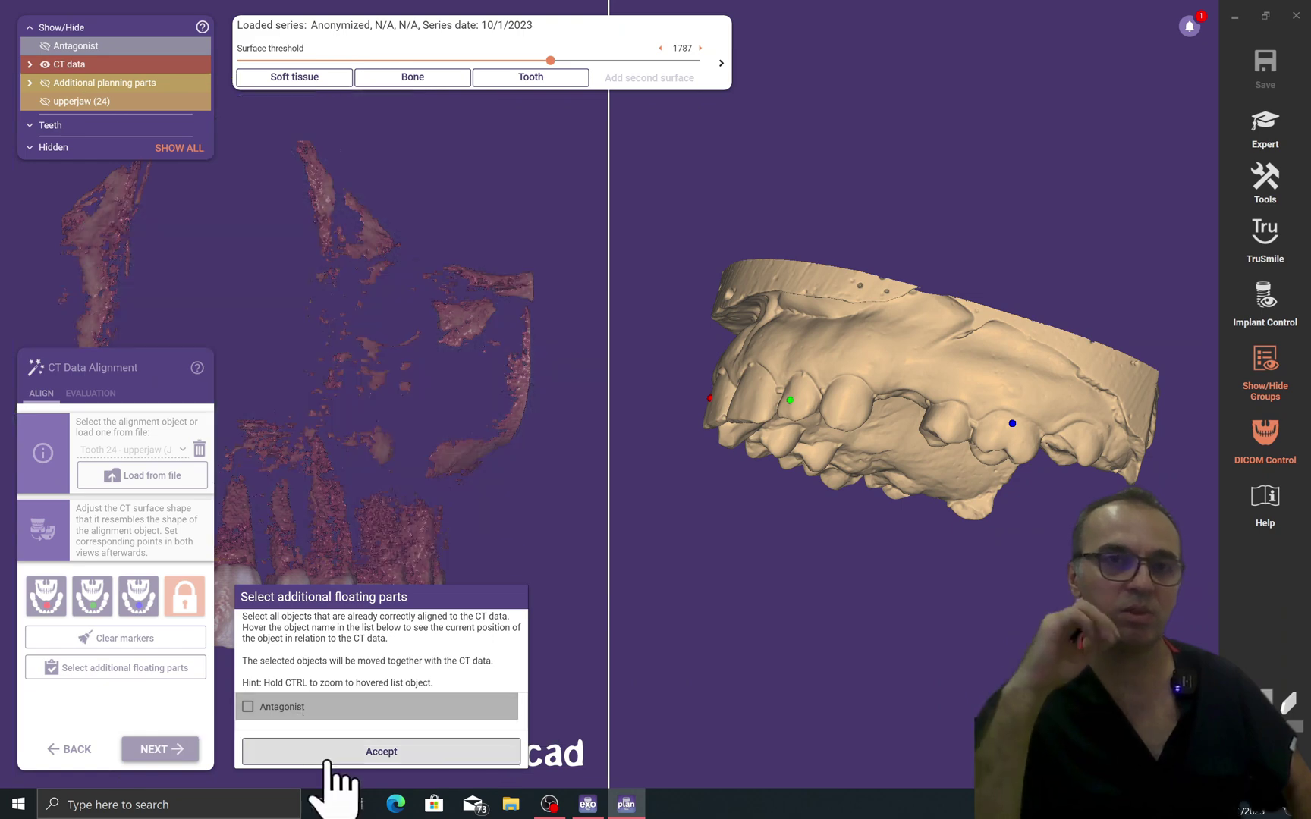
pyautogui.click(334, 753)
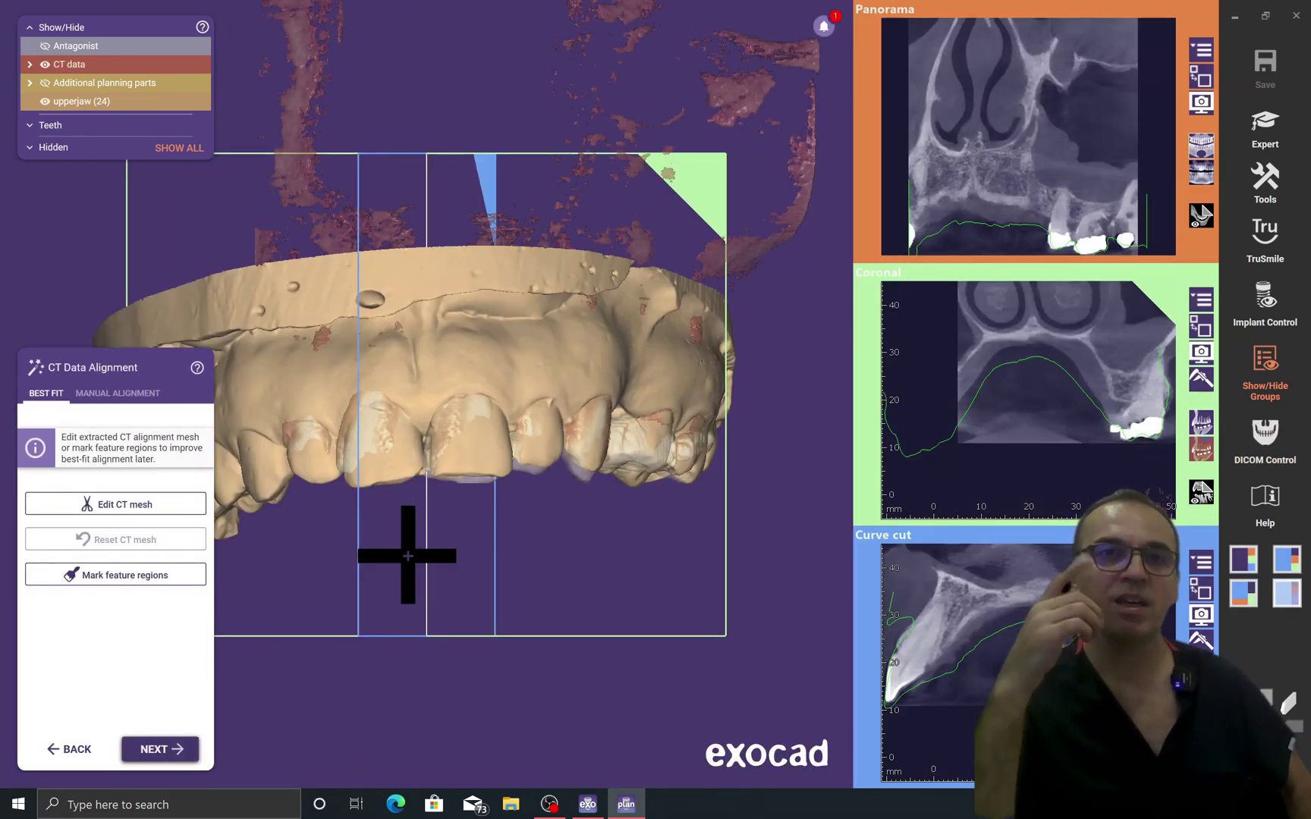
# Run the best-fit CT alignment, check the deviation map and coronal slices, and continue with acceptable alignment
pyautogui.click(176, 755)
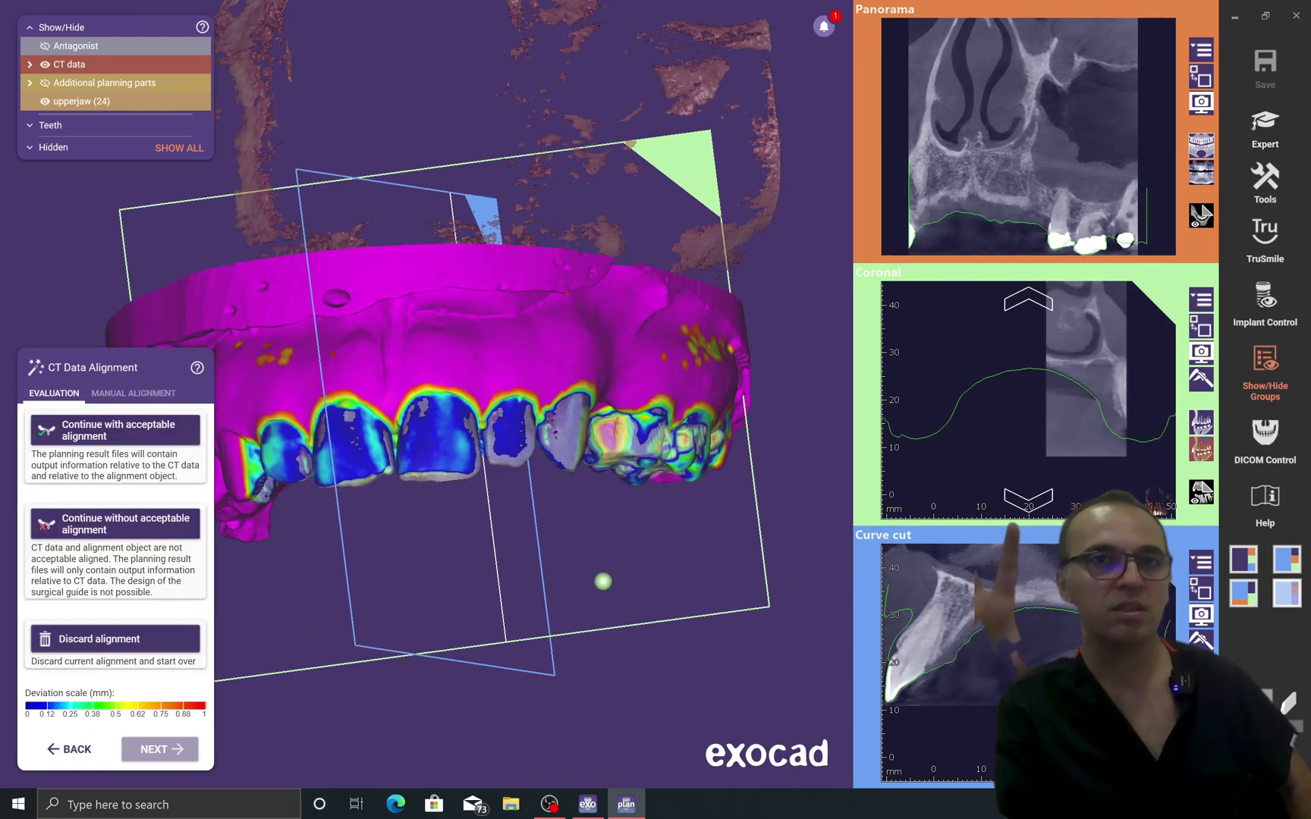
pyautogui.moveTo(1085, 493); pyautogui.dragTo(1062, 414)
pyautogui.moveTo(945, 395); pyautogui.dragTo(947, 447)
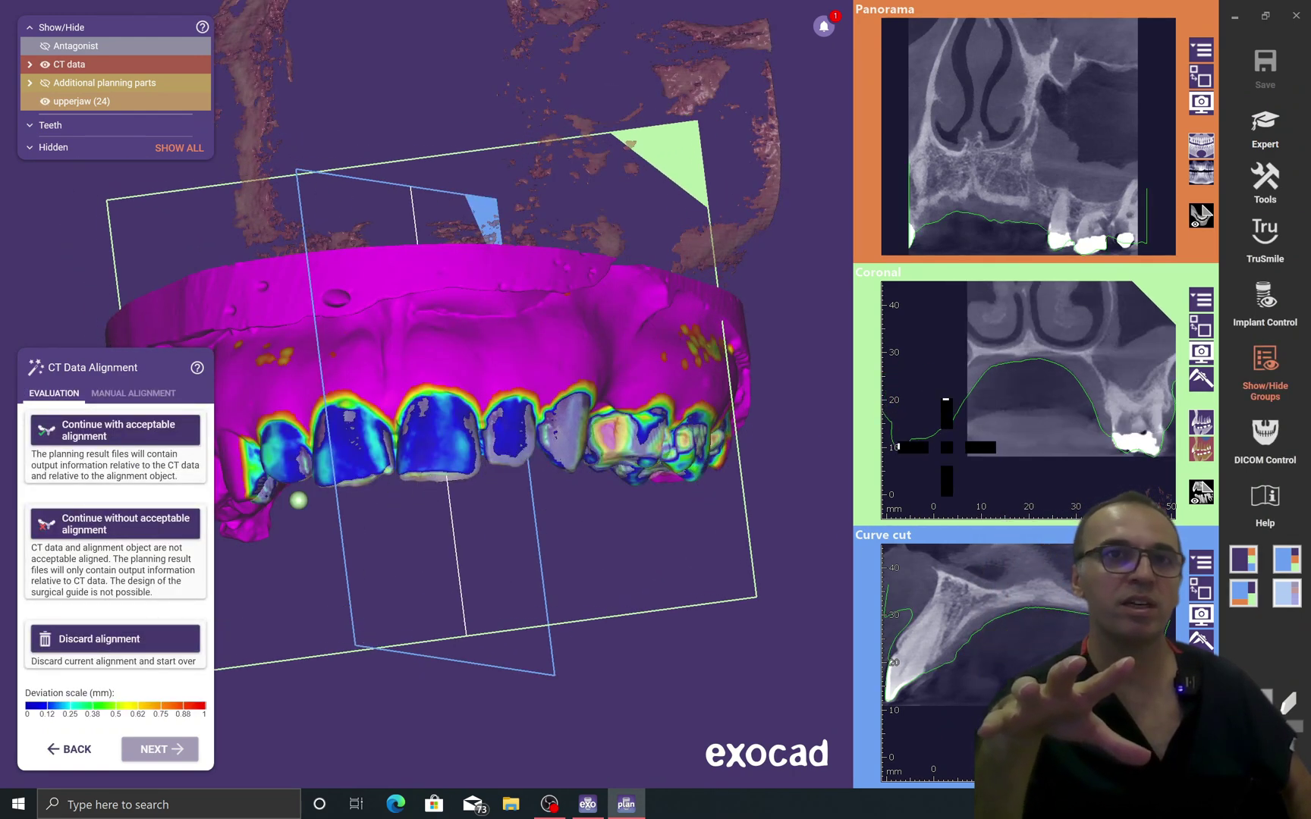
pyautogui.moveTo(948, 629)
pyautogui.mouseDown()
pyautogui.moveTo(948, 697)
pyautogui.moveTo(948, 634)
pyautogui.mouseUp()
pyautogui.moveTo(624, 595); pyautogui.dragTo(435, 622, button='right')
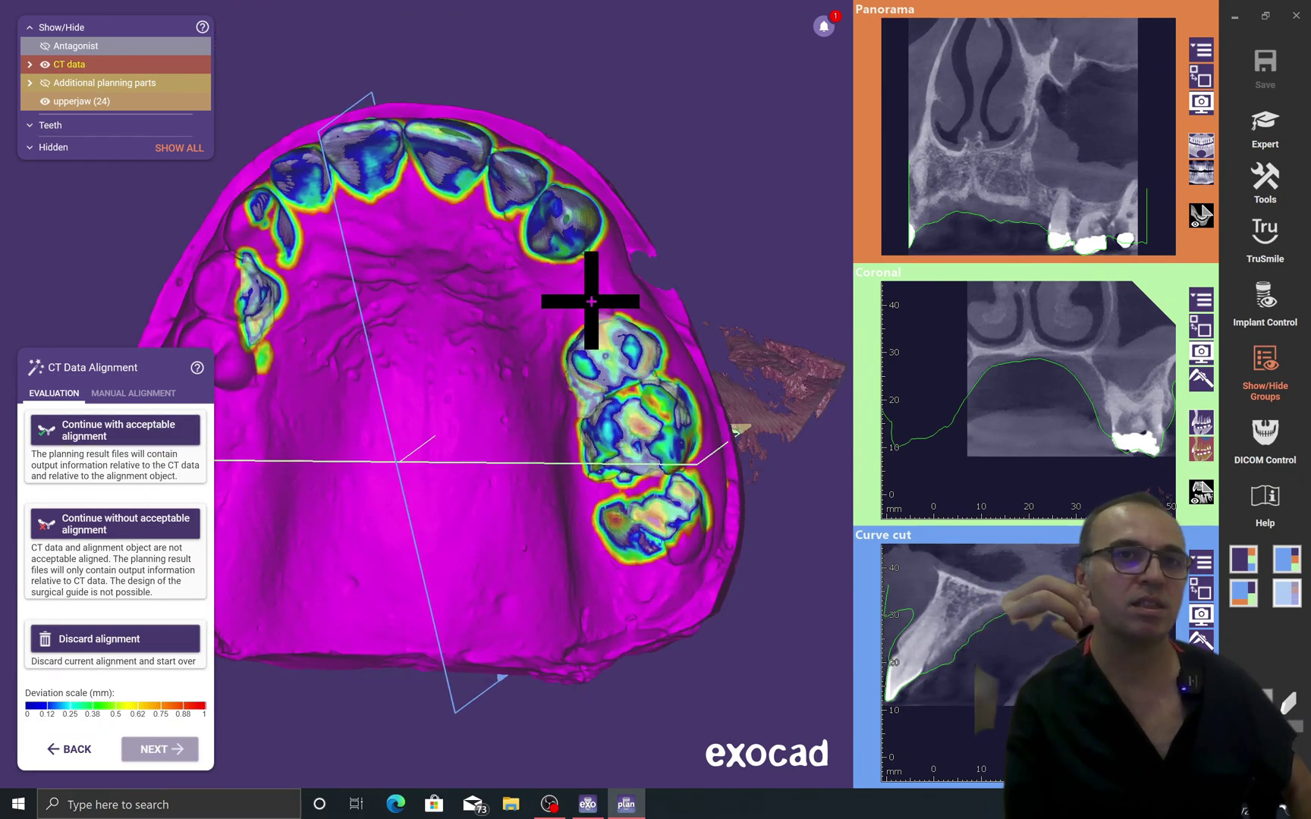
pyautogui.moveTo(559, 224); pyautogui.dragTo(585, 339, button='right')
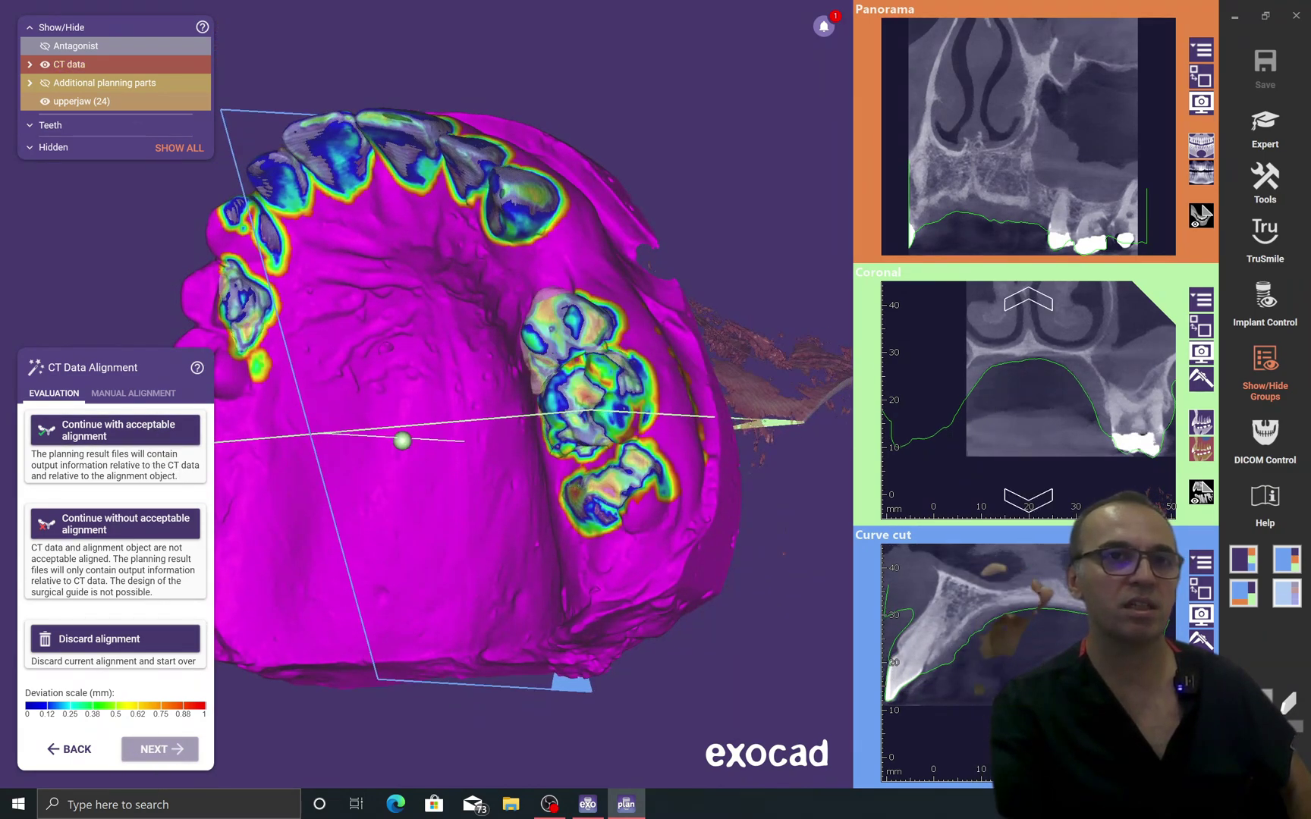
pyautogui.moveTo(1024, 398); pyautogui.dragTo(1024, 345)
pyautogui.scroll(4, 402, 440)
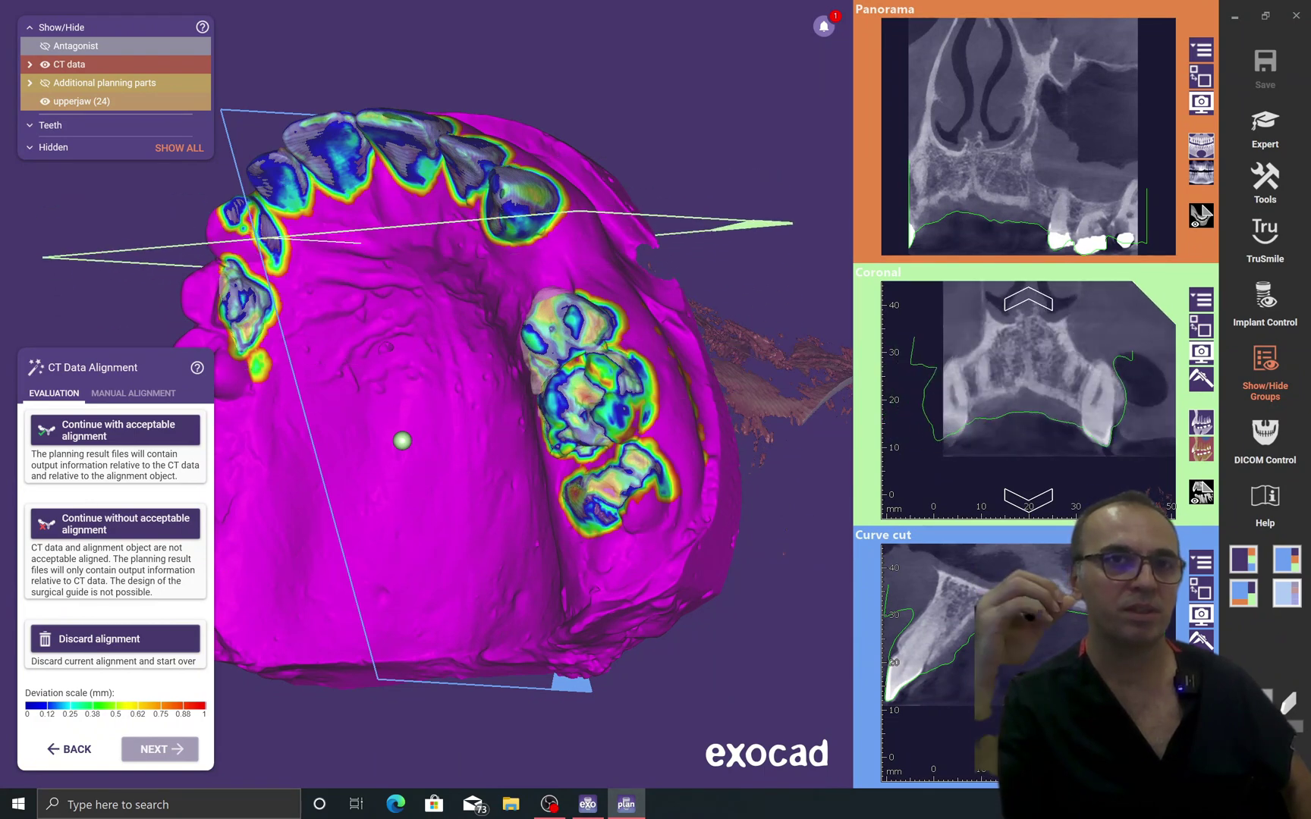
pyautogui.click(135, 430)
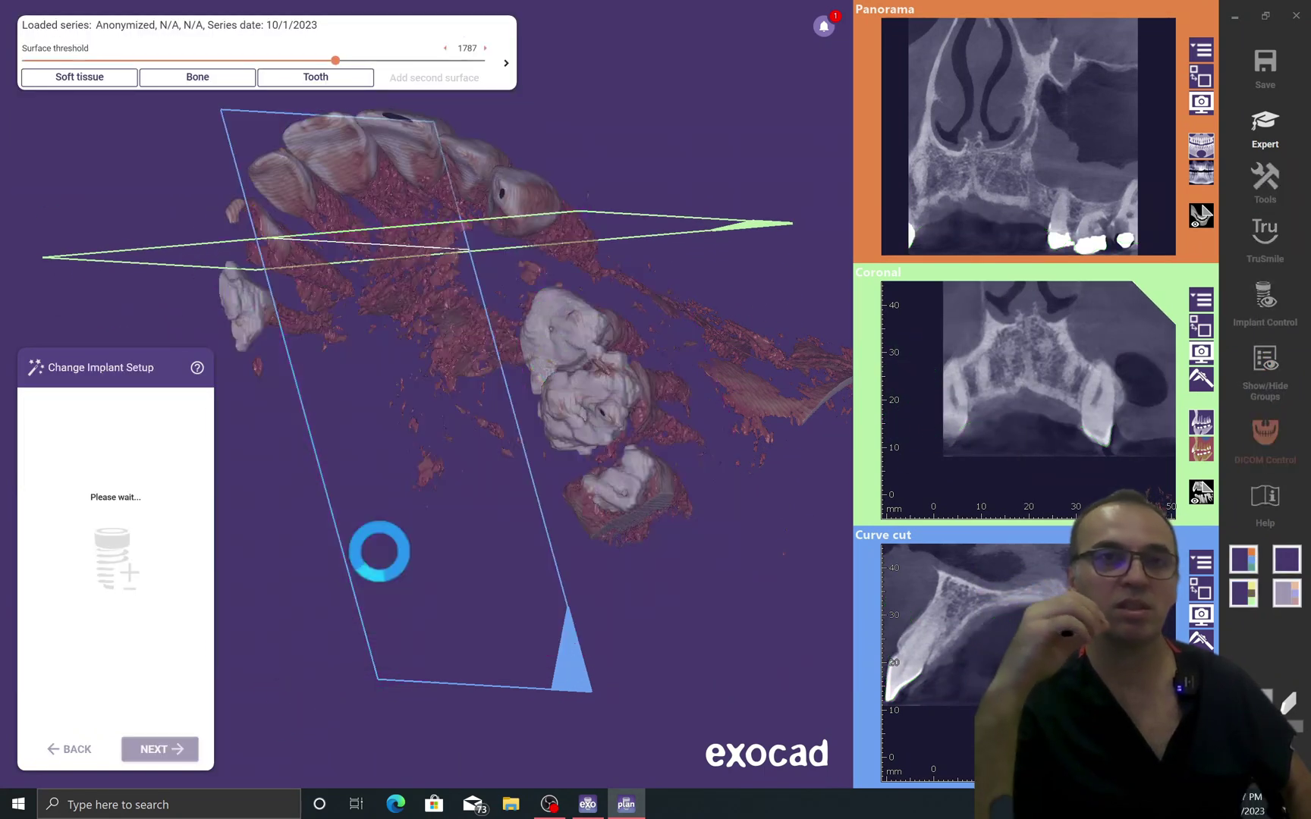
# Set the connecting element type of tooth 24 to Custom Abutment and proceed with the implant setup
pyautogui.moveTo(410, 440); pyautogui.dragTo(490, 513, button='right')
pyautogui.click(172, 447)
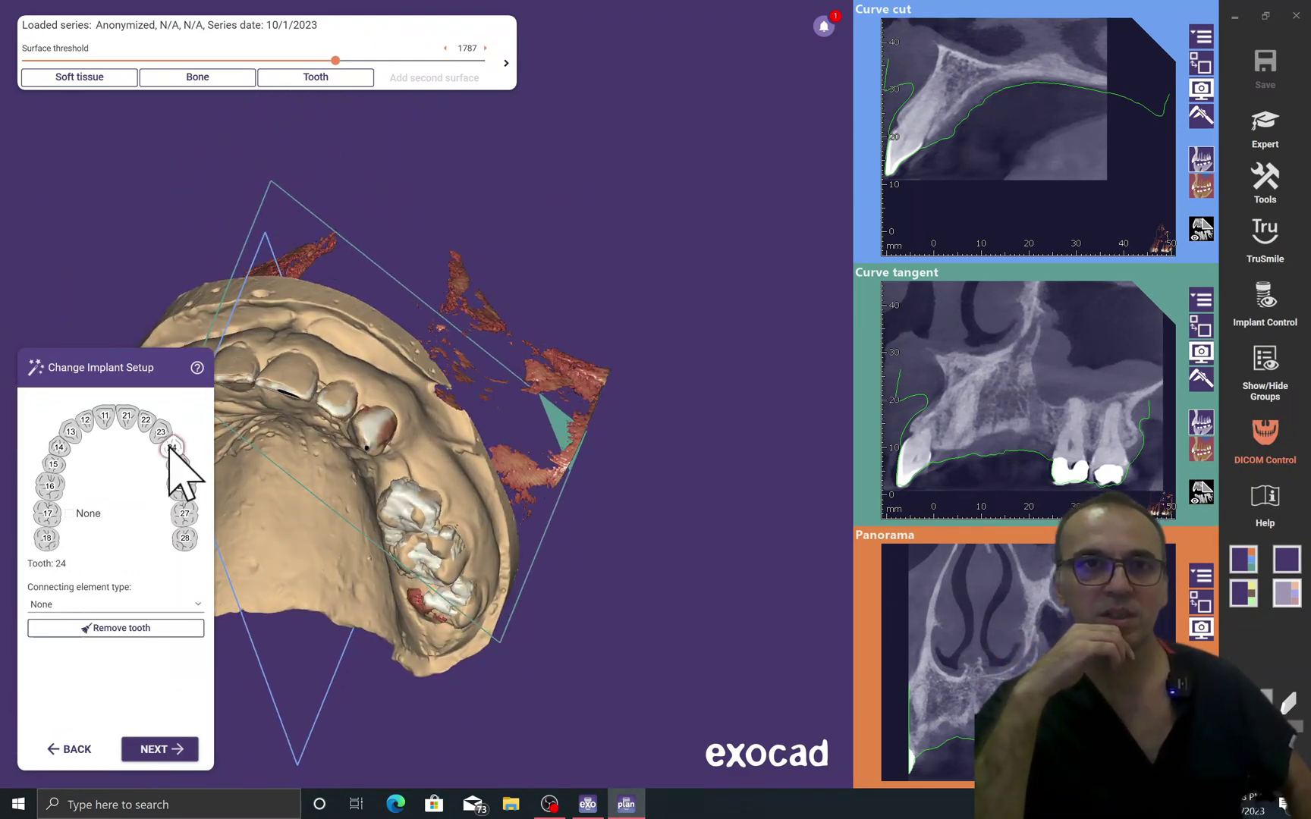
pyautogui.click(97, 605)
pyautogui.click(132, 680)
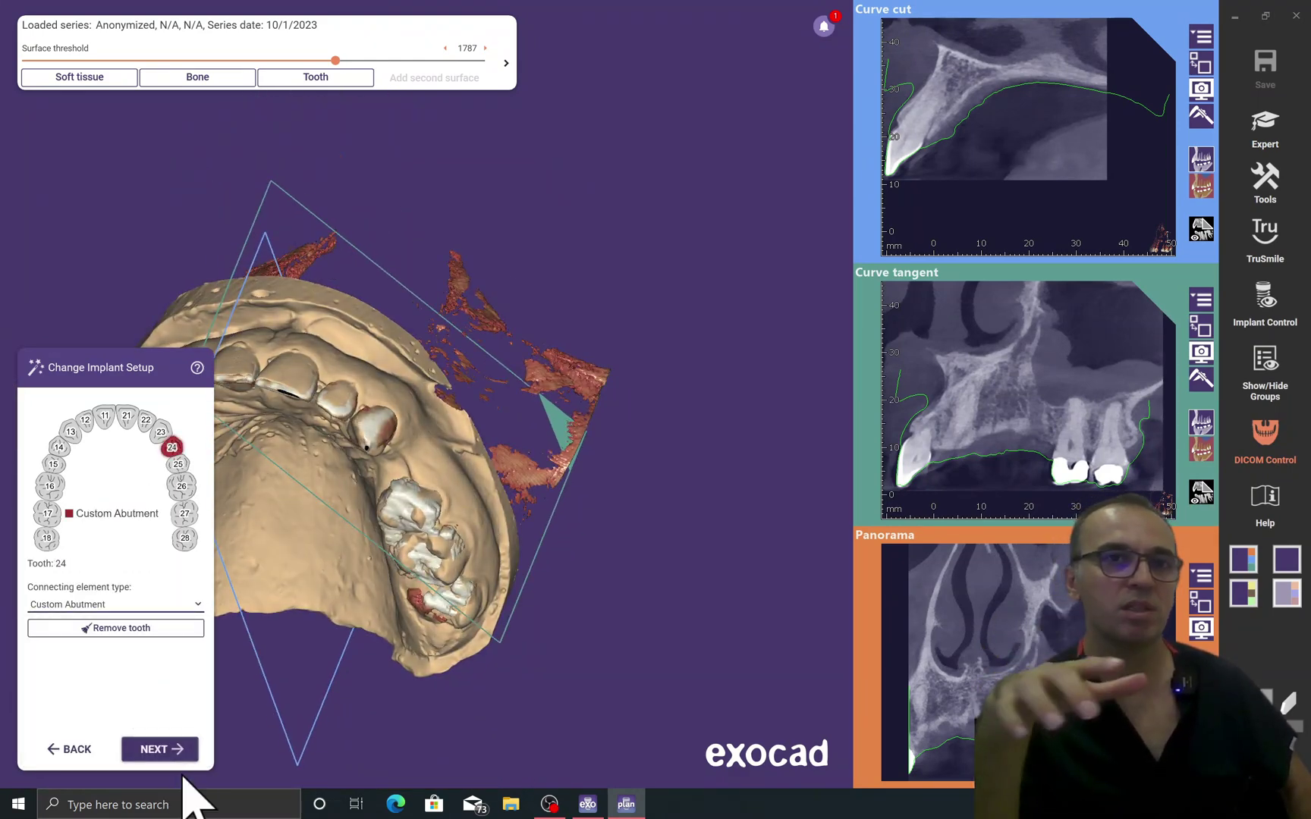
pyautogui.click(161, 749)
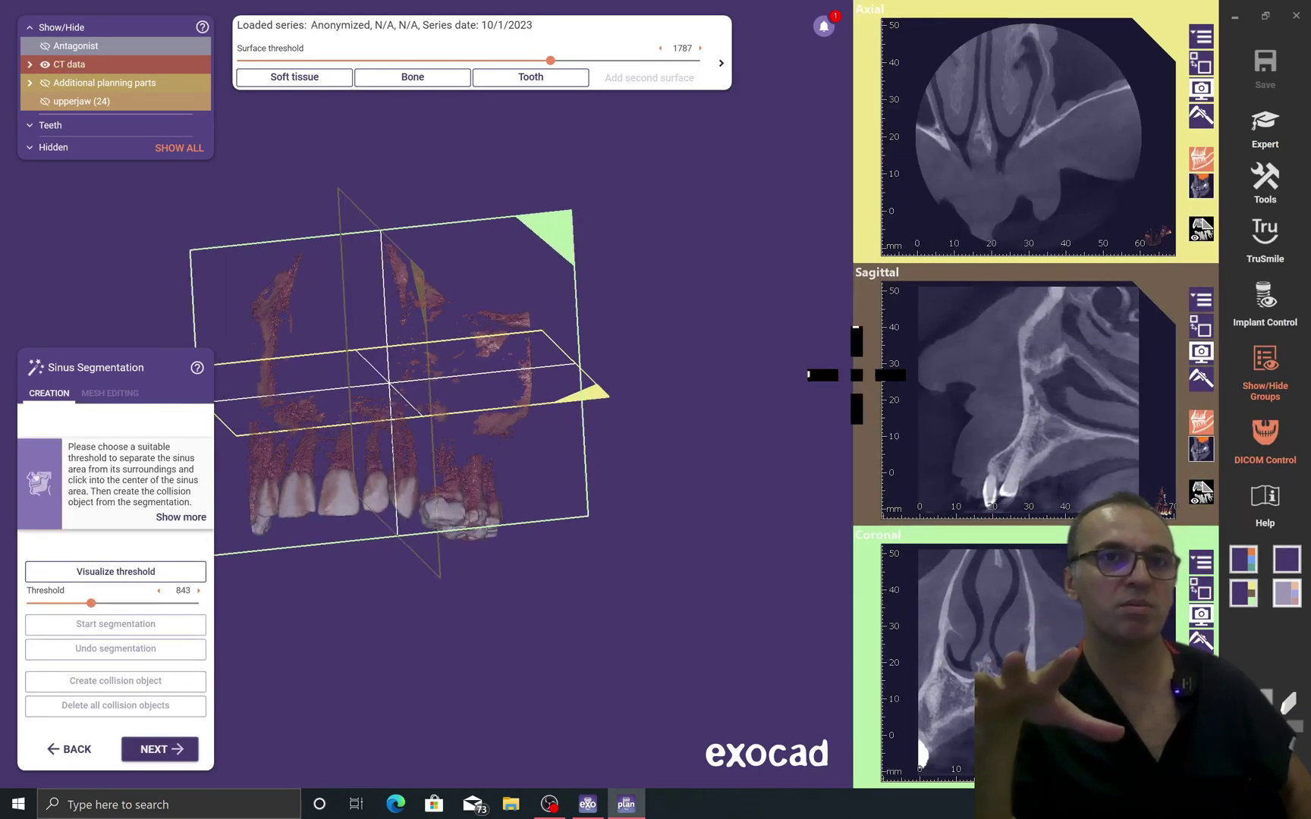
# Visualize the sinus segmentation threshold on the CT slices and lower it slightly
pyautogui.click(110, 571)
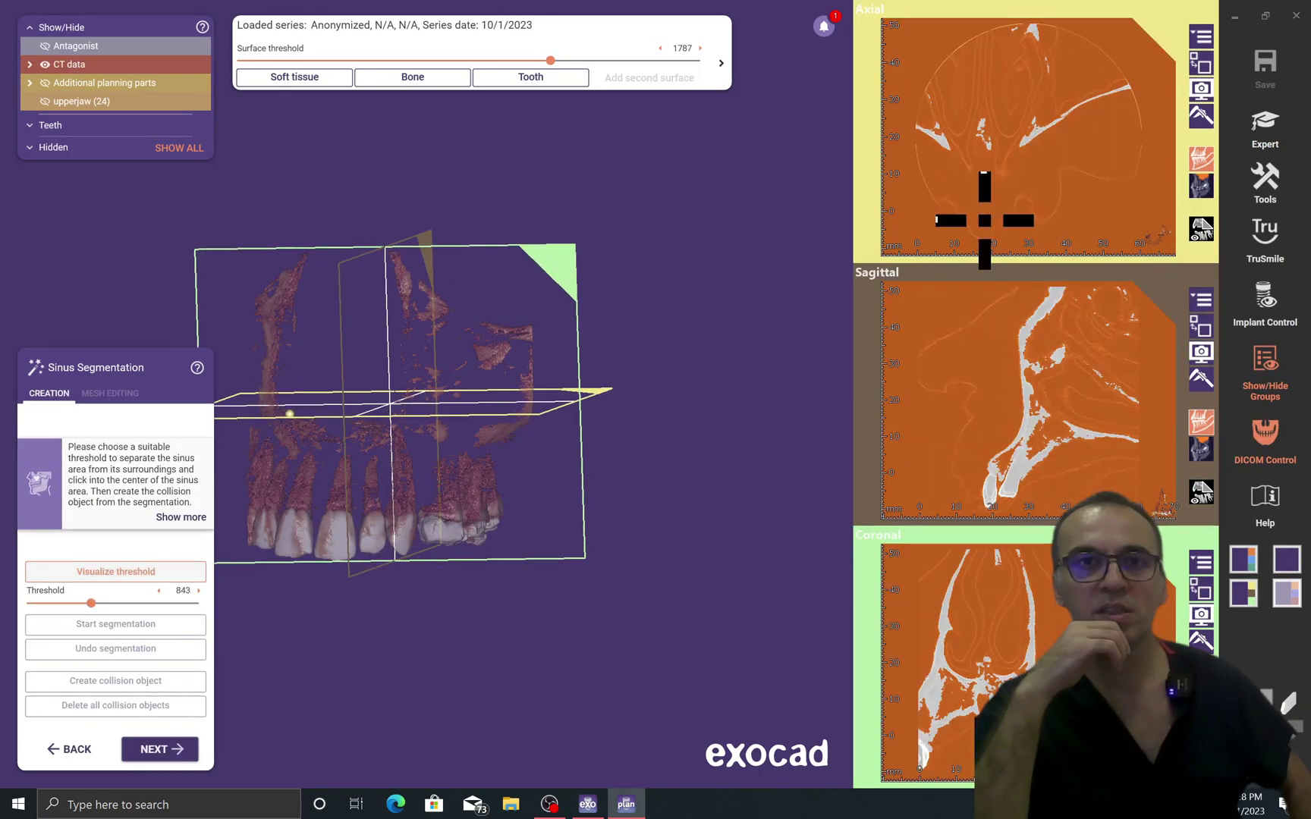
pyautogui.moveTo(91, 603)
pyautogui.mouseDown()
pyautogui.moveTo(61, 603)
pyautogui.moveTo(77, 603)
pyautogui.mouseUp()
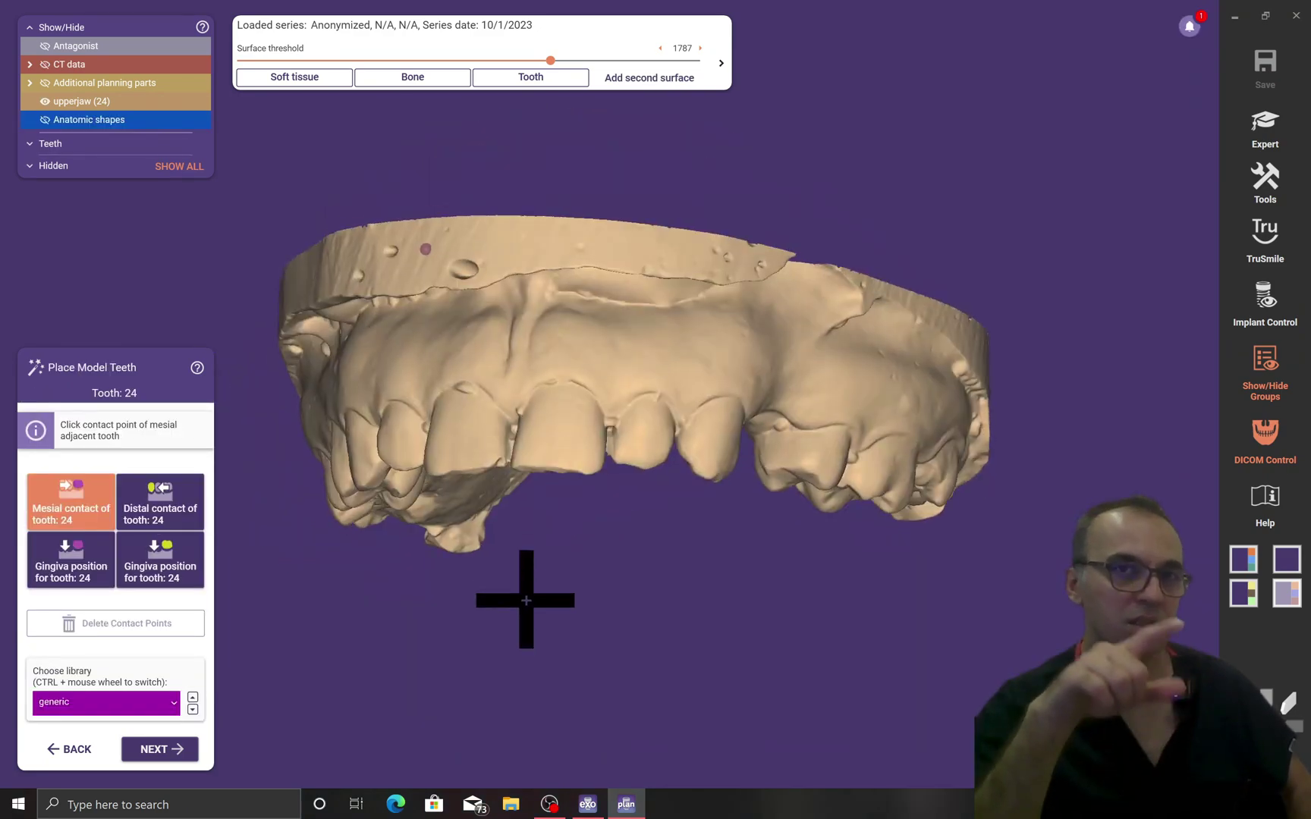
# Show the antagonist at full opacity together with the upper jaw around the gap at tooth 24
pyautogui.moveTo(670, 510); pyautogui.dragTo(667, 505, button='right')
pyautogui.moveTo(50, 42)
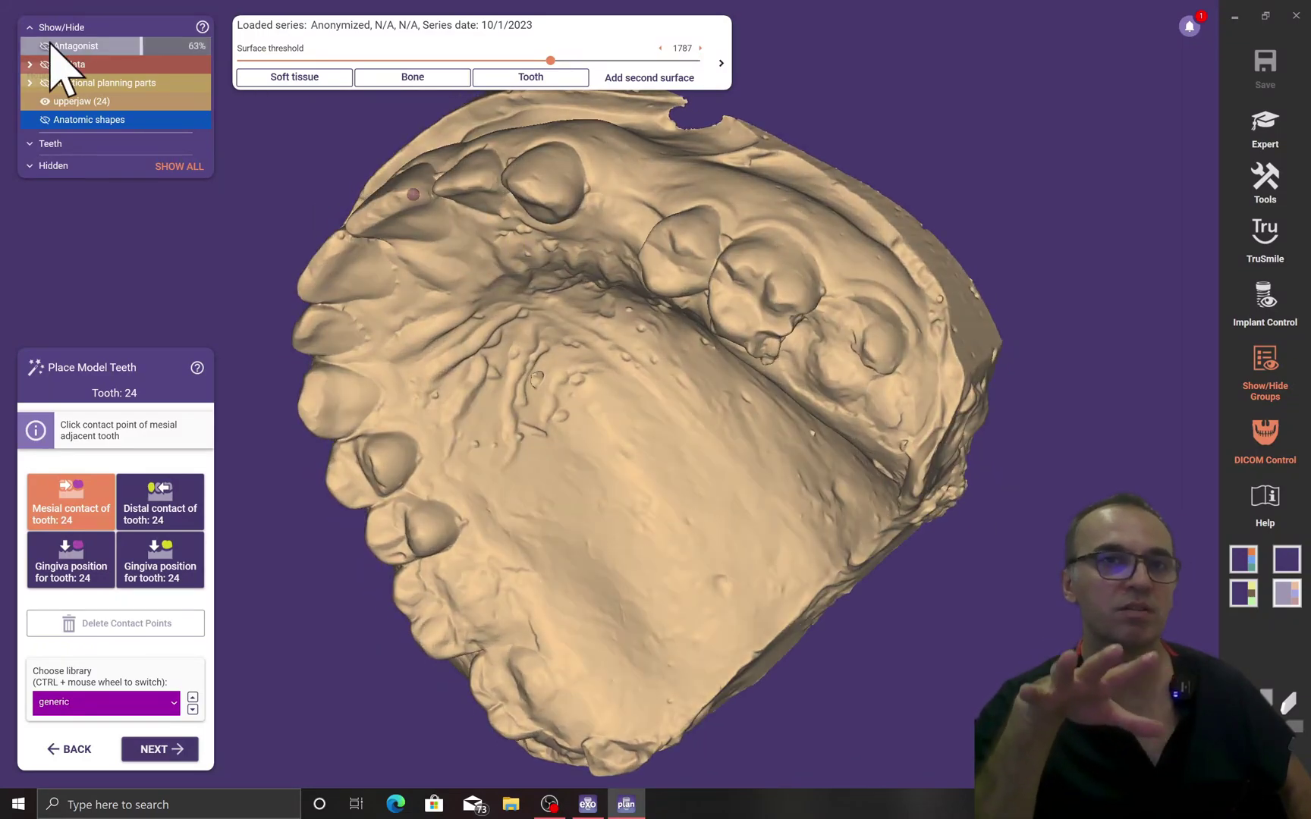
pyautogui.click(47, 45)
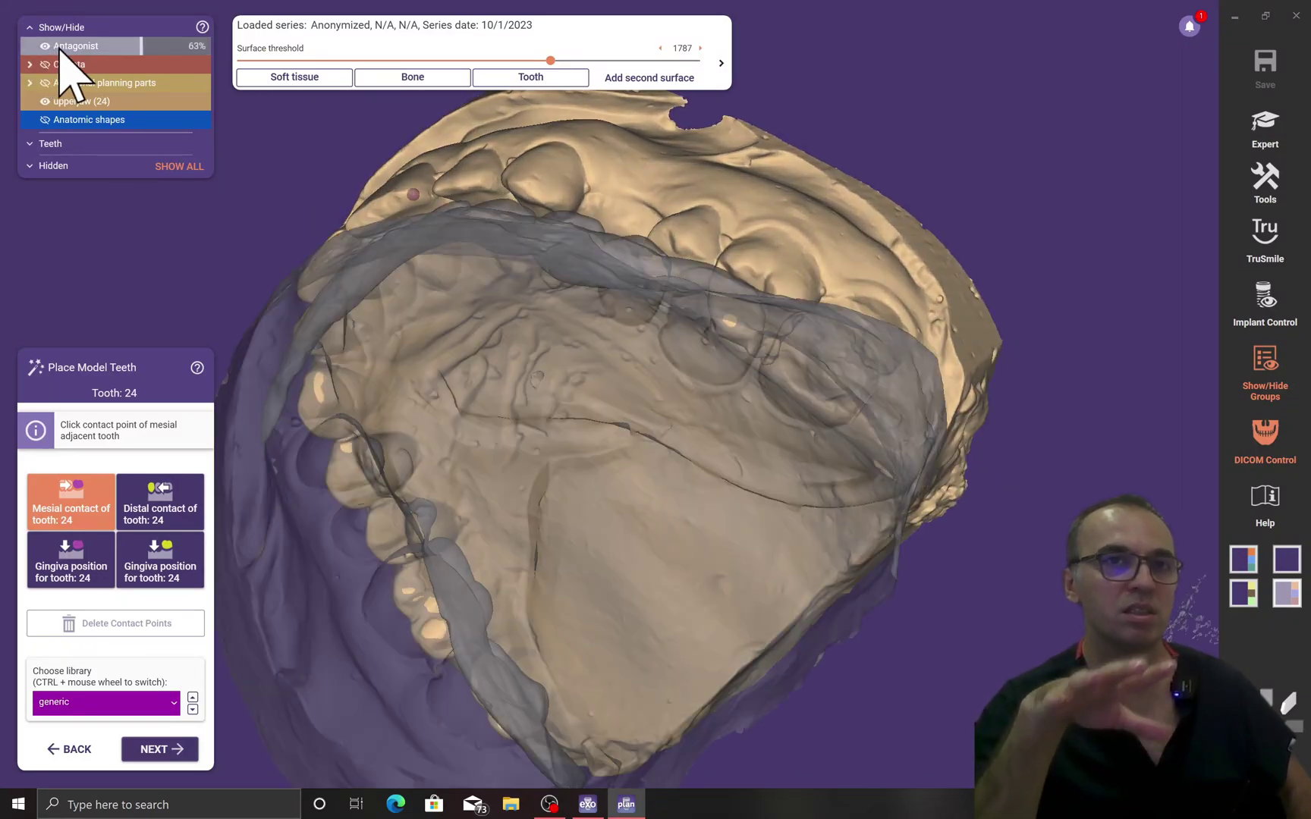
pyautogui.moveTo(141, 47); pyautogui.dragTo(211, 47)
pyautogui.moveTo(450, 294); pyautogui.dragTo(448, 291, button='right')
pyautogui.moveTo(581, 418); pyautogui.dragTo(583, 418, button='right')
pyautogui.scroll(5, 549, 374)
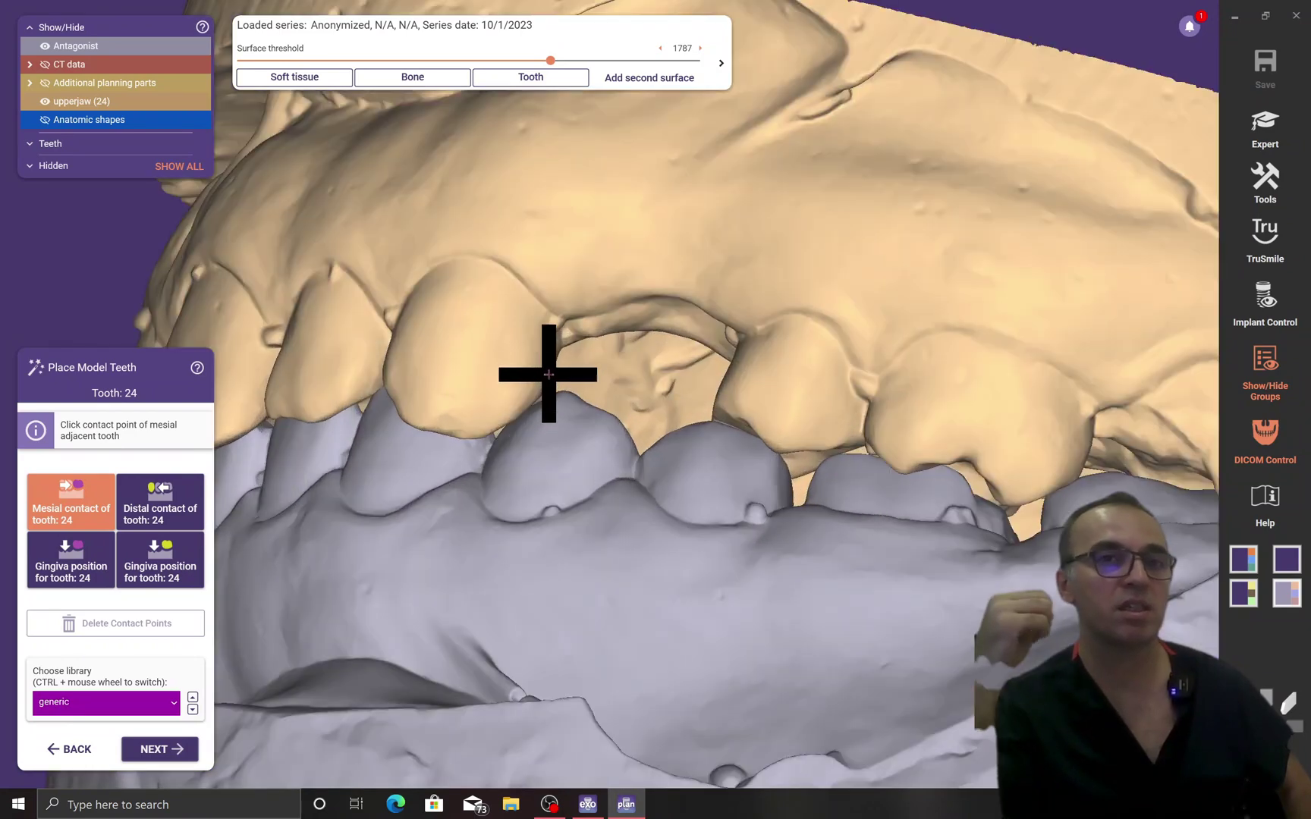
pyautogui.click(549, 368)
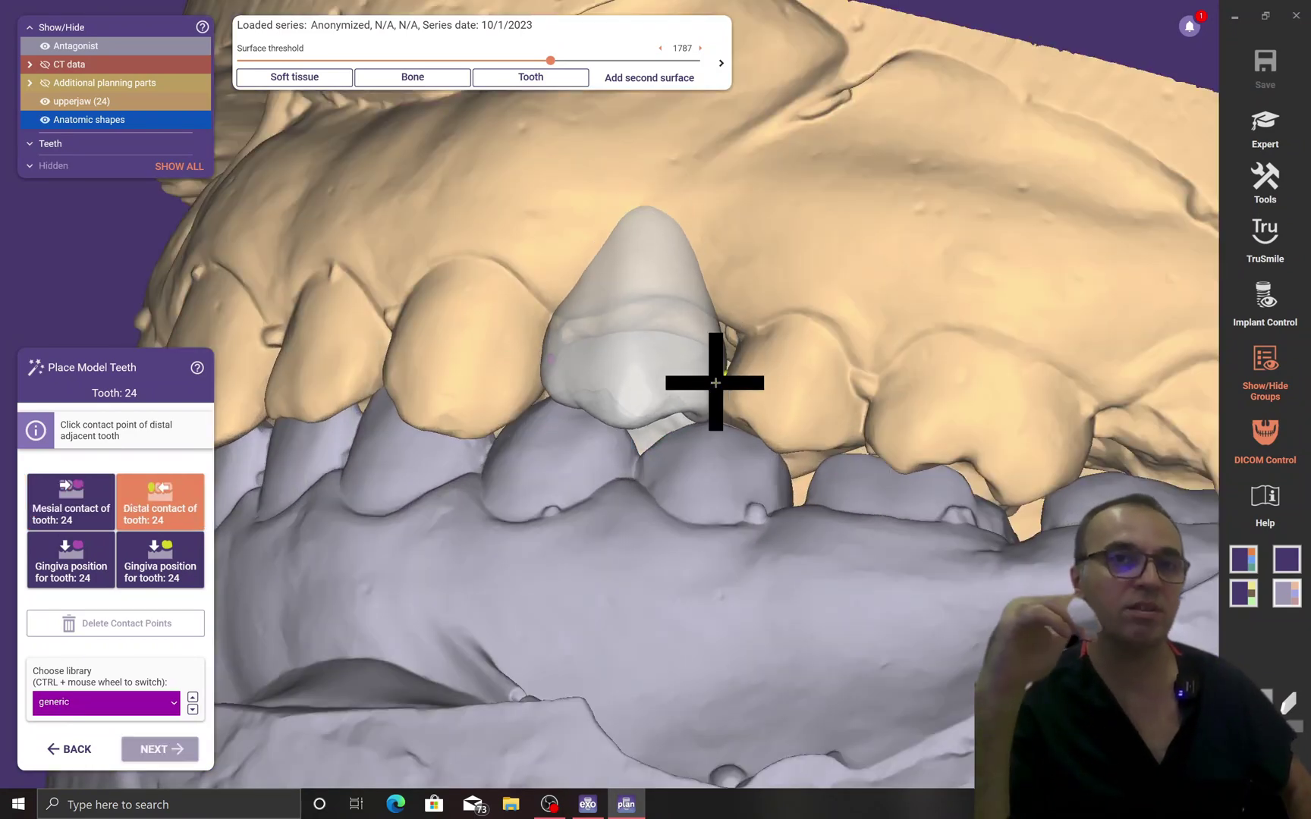
pyautogui.click(716, 383)
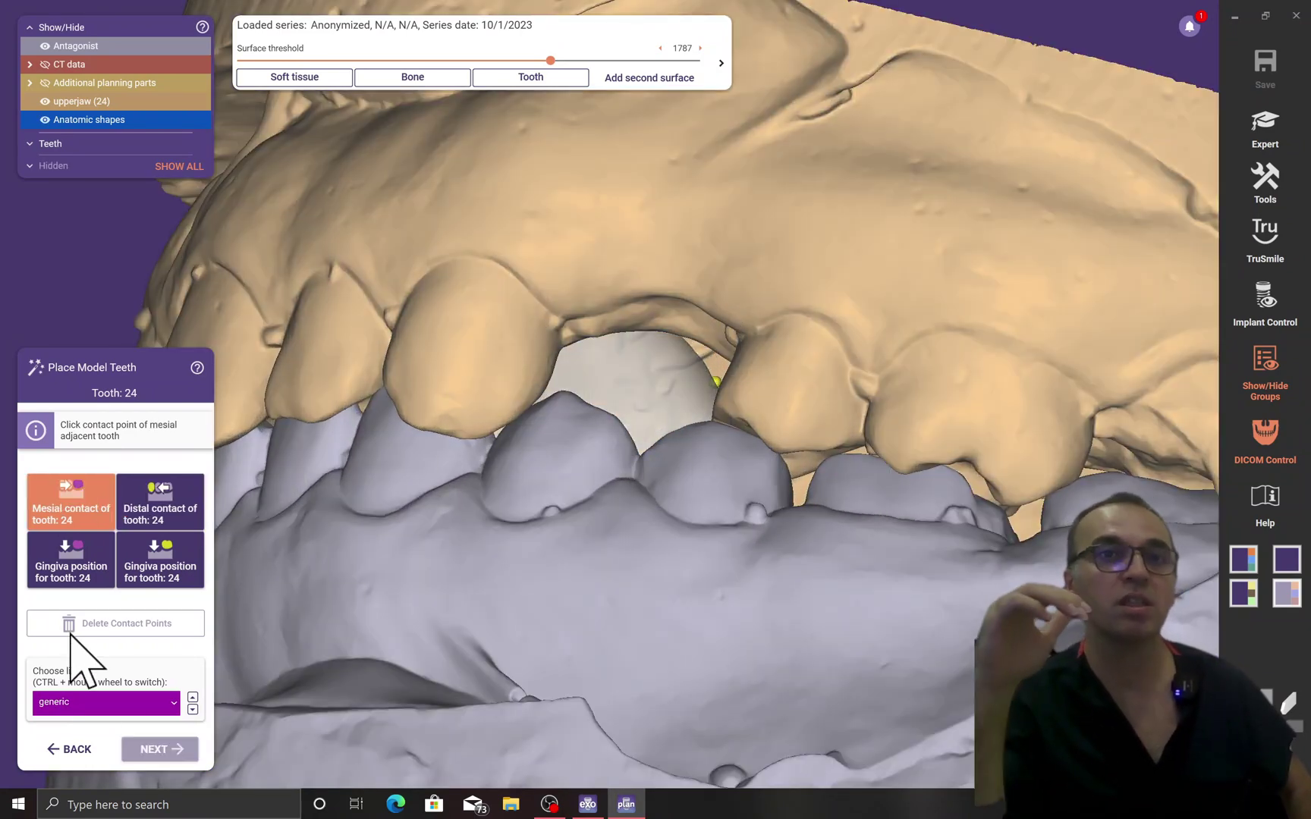
pyautogui.click(531, 375)
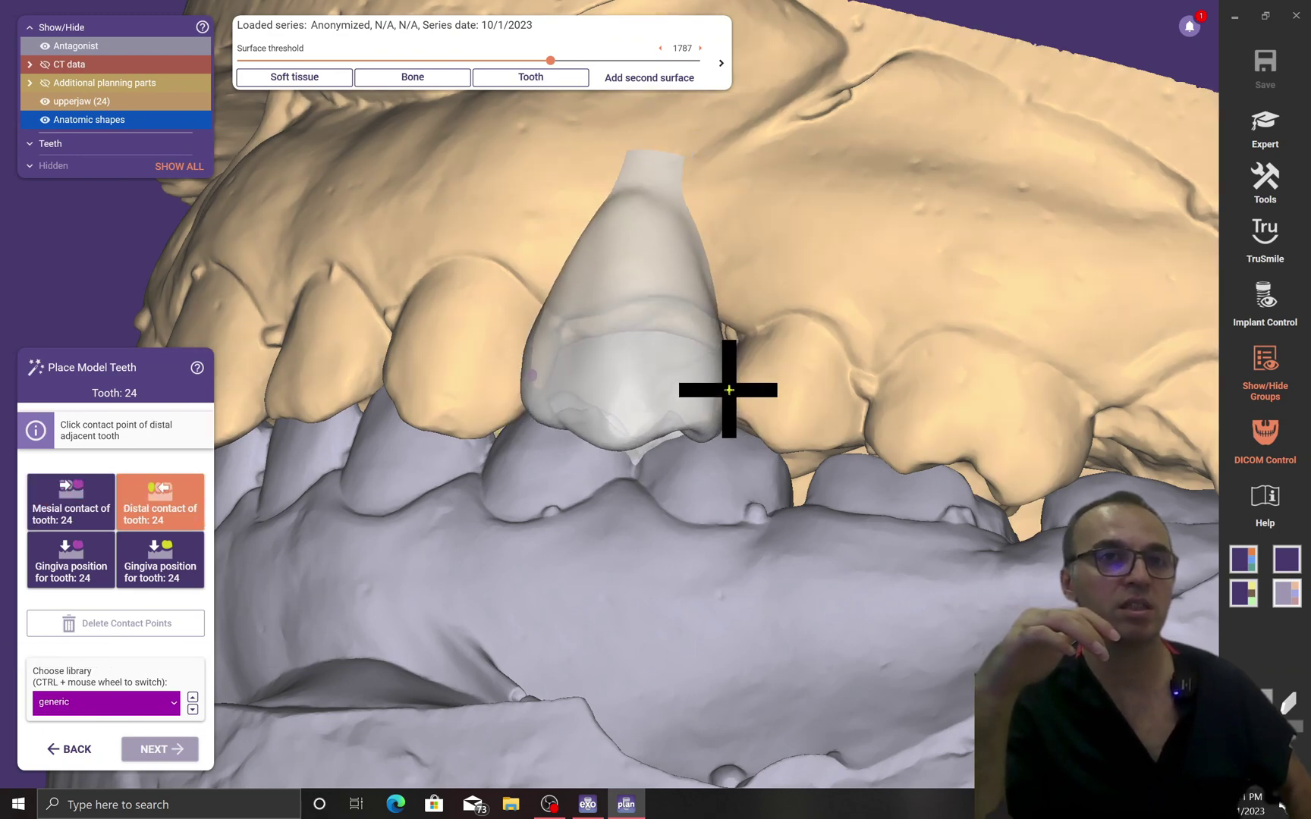
pyautogui.click(728, 390)
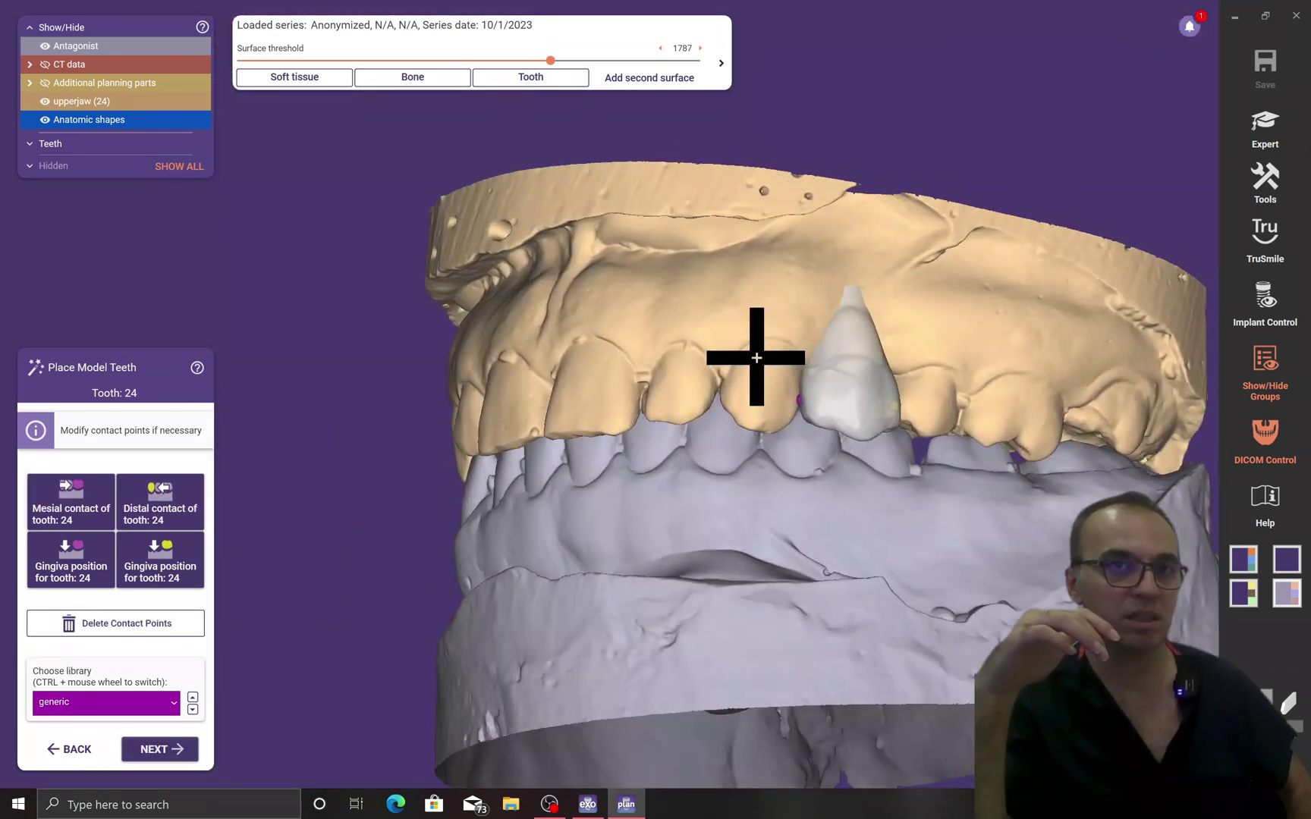
pyautogui.click(863, 392)
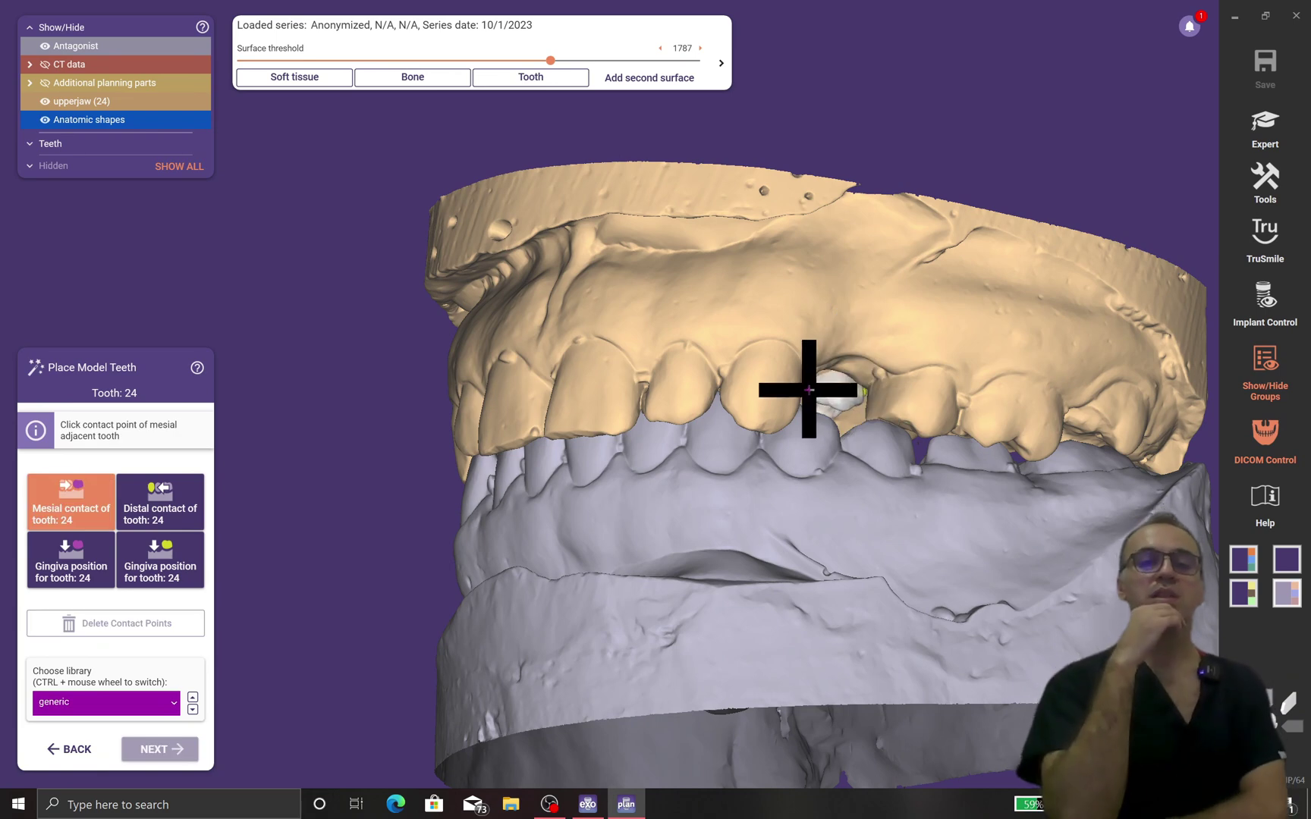
pyautogui.click(805, 389)
pyautogui.click(106, 623)
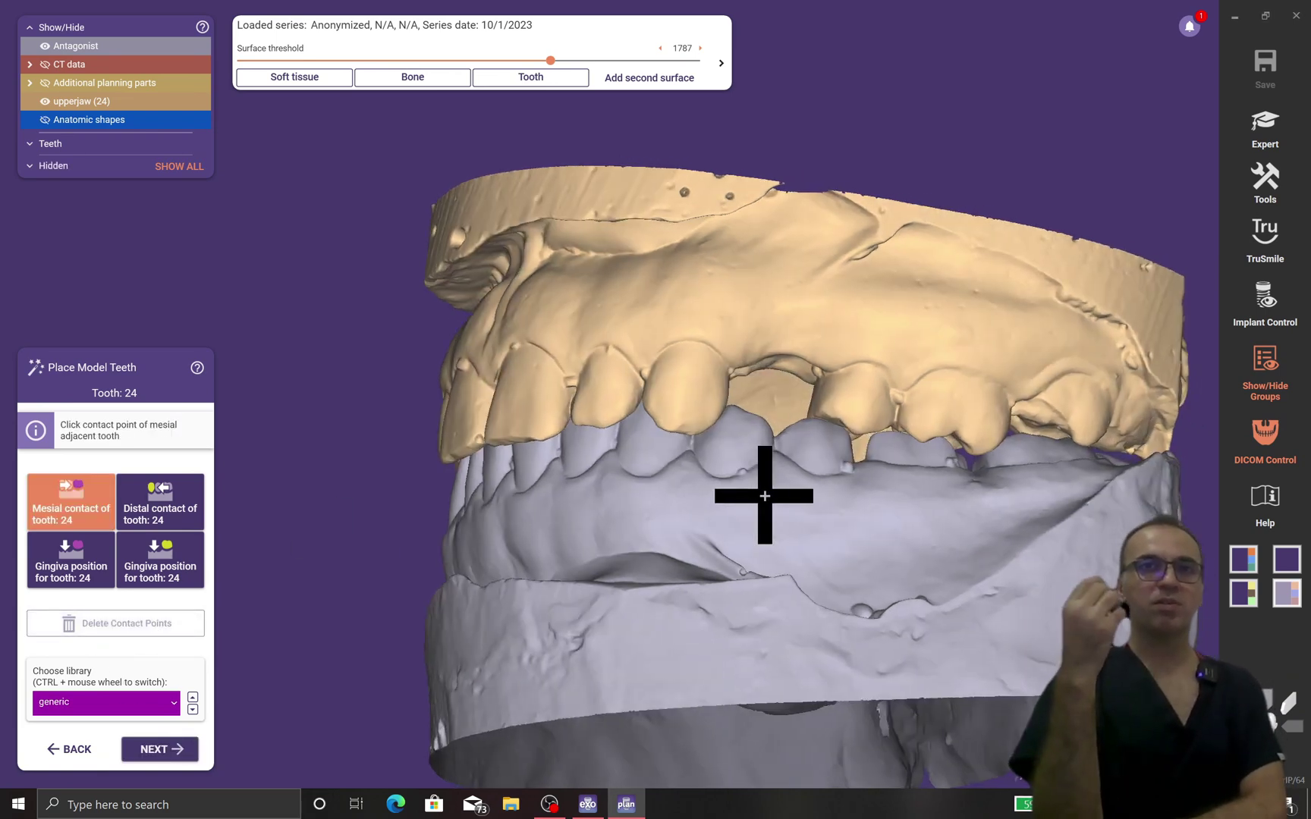
# Place the mesial and distal contact points of tooth 24 on the adjacent teeth and accept the model tooth
pyautogui.click(703, 410)
pyautogui.click(784, 400)
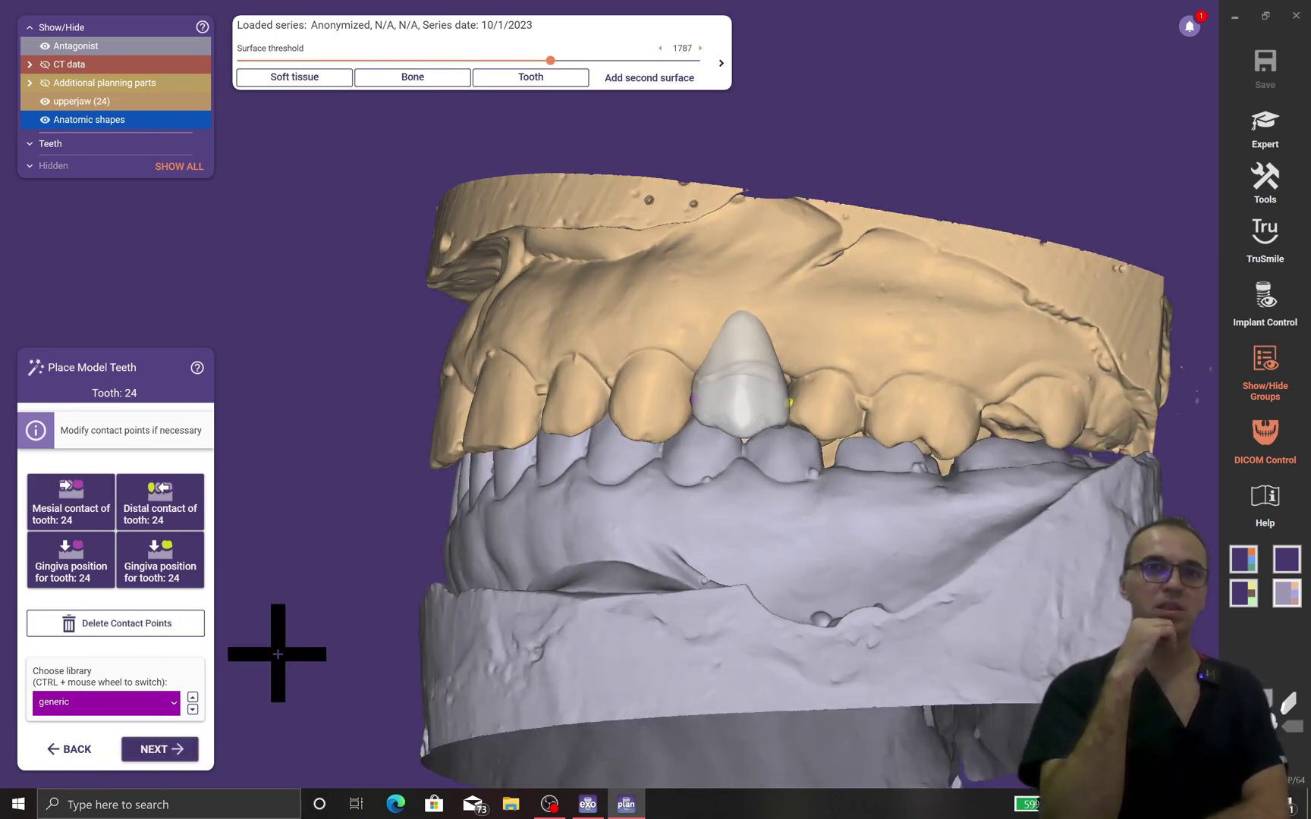
pyautogui.click(159, 749)
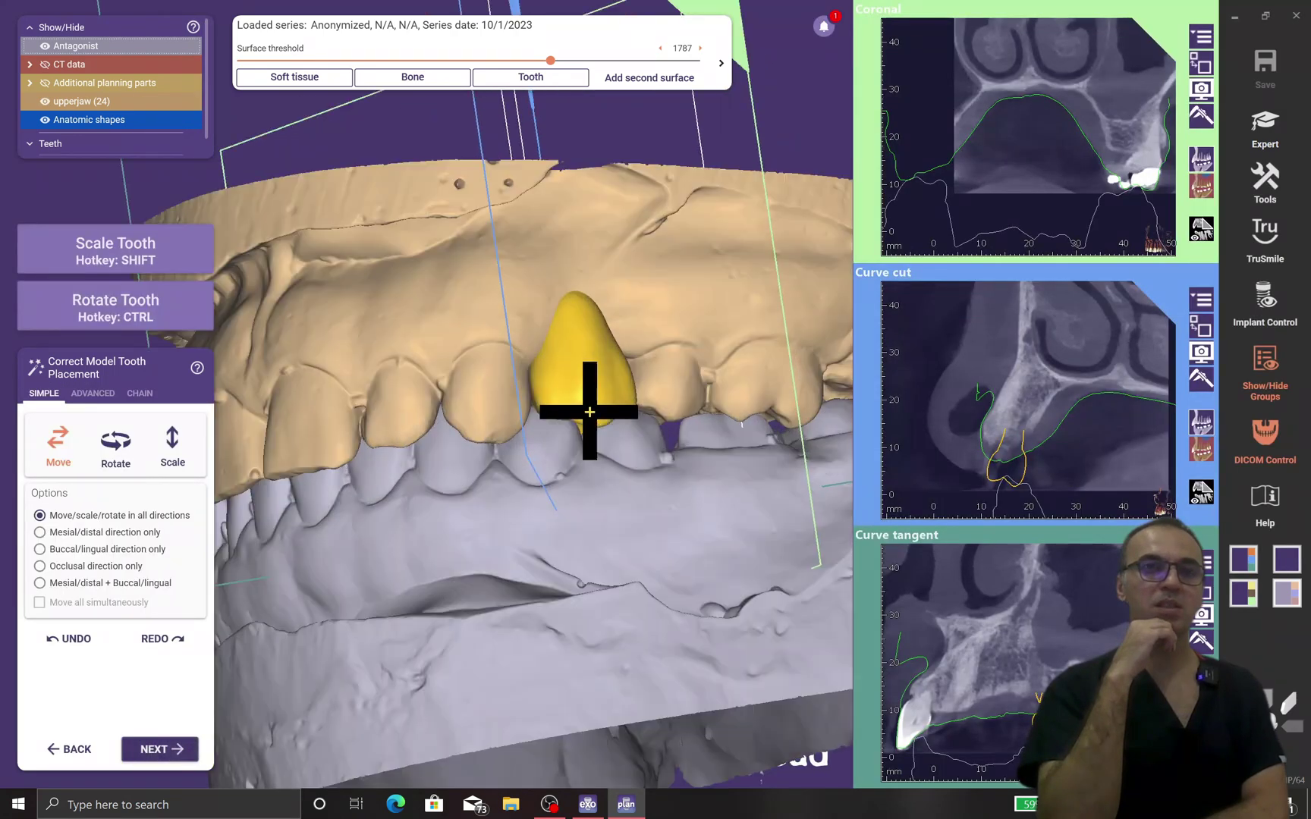
# Scale, reposition and rotate the model tooth 24 so it fits the gap and the line of the neighbouring teeth
pyautogui.keyDown('shift'); pyautogui.moveTo(605, 395); pyautogui.dragTo(605, 398); pyautogui.keyUp('shift')
pyautogui.moveTo(609, 401); pyautogui.dragTo(482, 383, button='right')
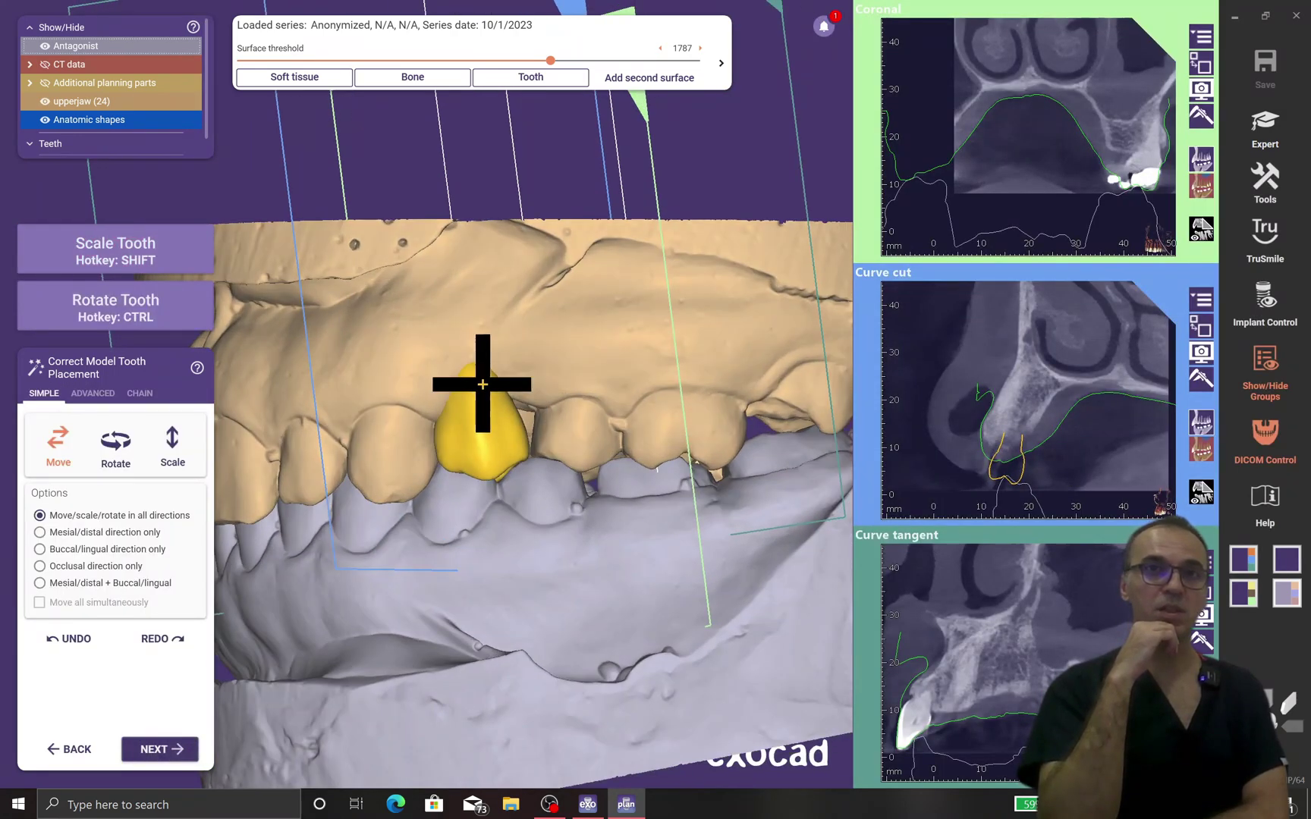
pyautogui.keyDown('shift'); pyautogui.moveTo(482, 383); pyautogui.dragTo(489, 375); pyautogui.keyUp('shift')
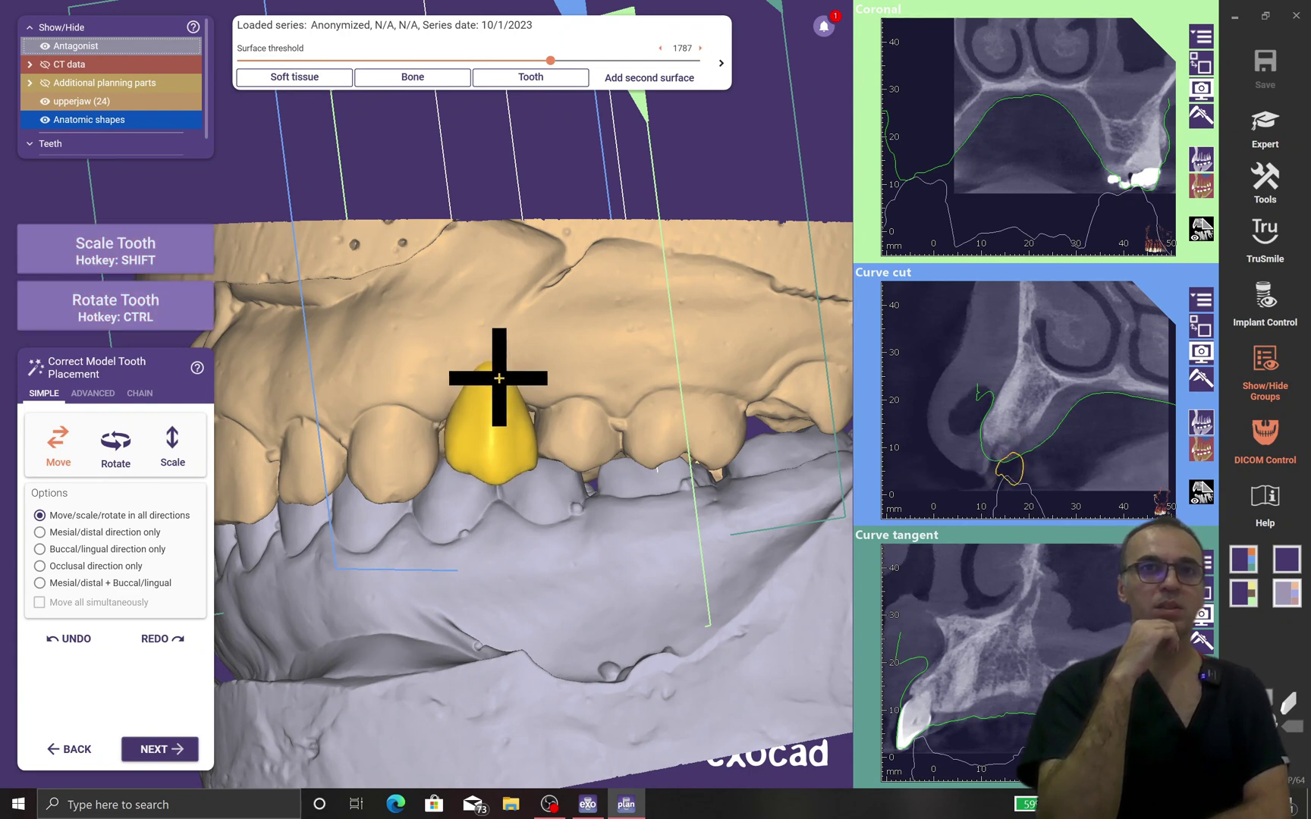
pyautogui.moveTo(499, 378); pyautogui.dragTo(490, 521, button='right')
pyautogui.press('ctrl')
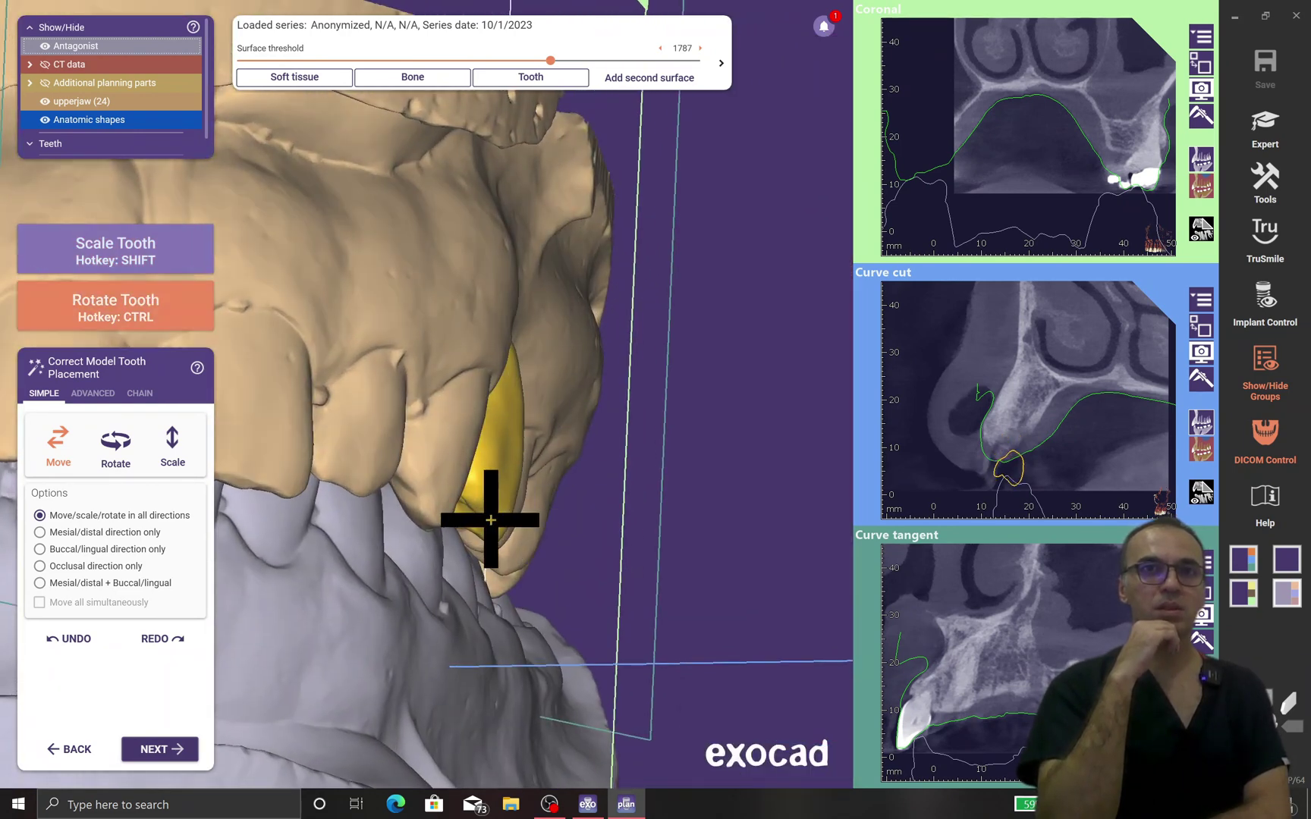
pyautogui.keyDown('ctrl'); pyautogui.moveTo(490, 520); pyautogui.dragTo(503, 491); pyautogui.keyUp('ctrl')
pyautogui.moveTo(493, 484); pyautogui.dragTo(353, 395, button='right')
pyautogui.scroll(-3, 353, 395)
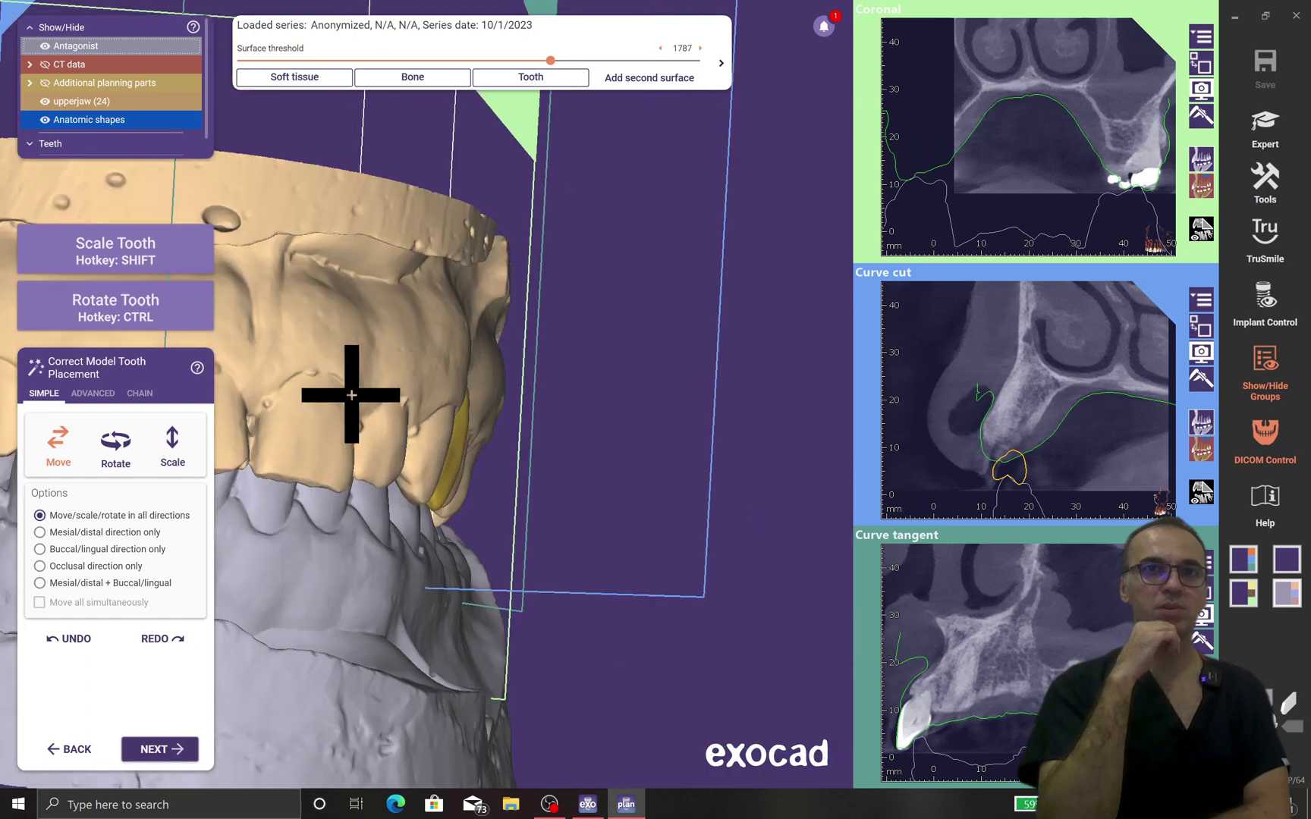
# Hide the antagonist, check model tooth 24 from the occlusal side, and accept its placement
pyautogui.click(45, 47)
pyautogui.moveTo(372, 652); pyautogui.dragTo(392, 478, button='right')
pyautogui.scroll(2, 392, 479)
pyautogui.scroll(2, 359, 417)
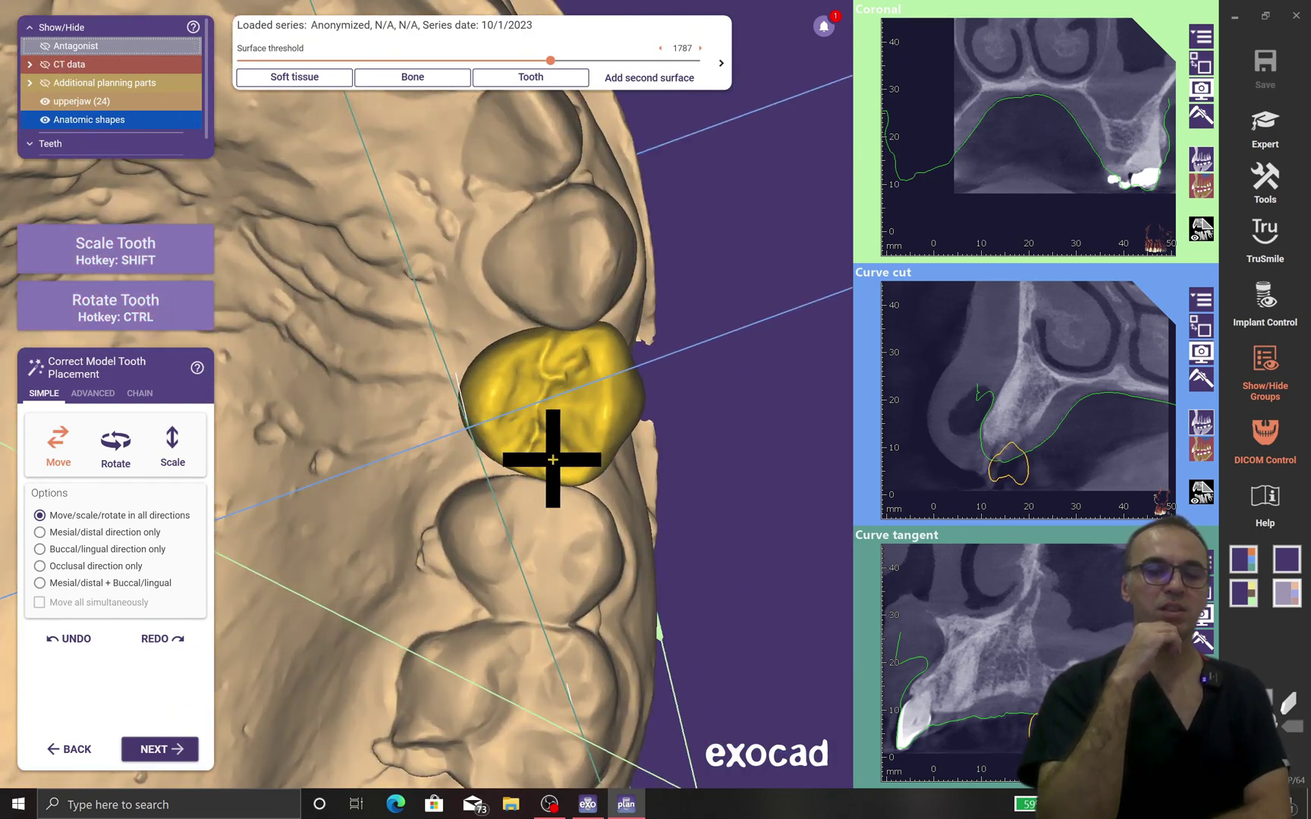
pyautogui.moveTo(552, 459); pyautogui.dragTo(380, 496, button='right')
pyautogui.click(160, 749)
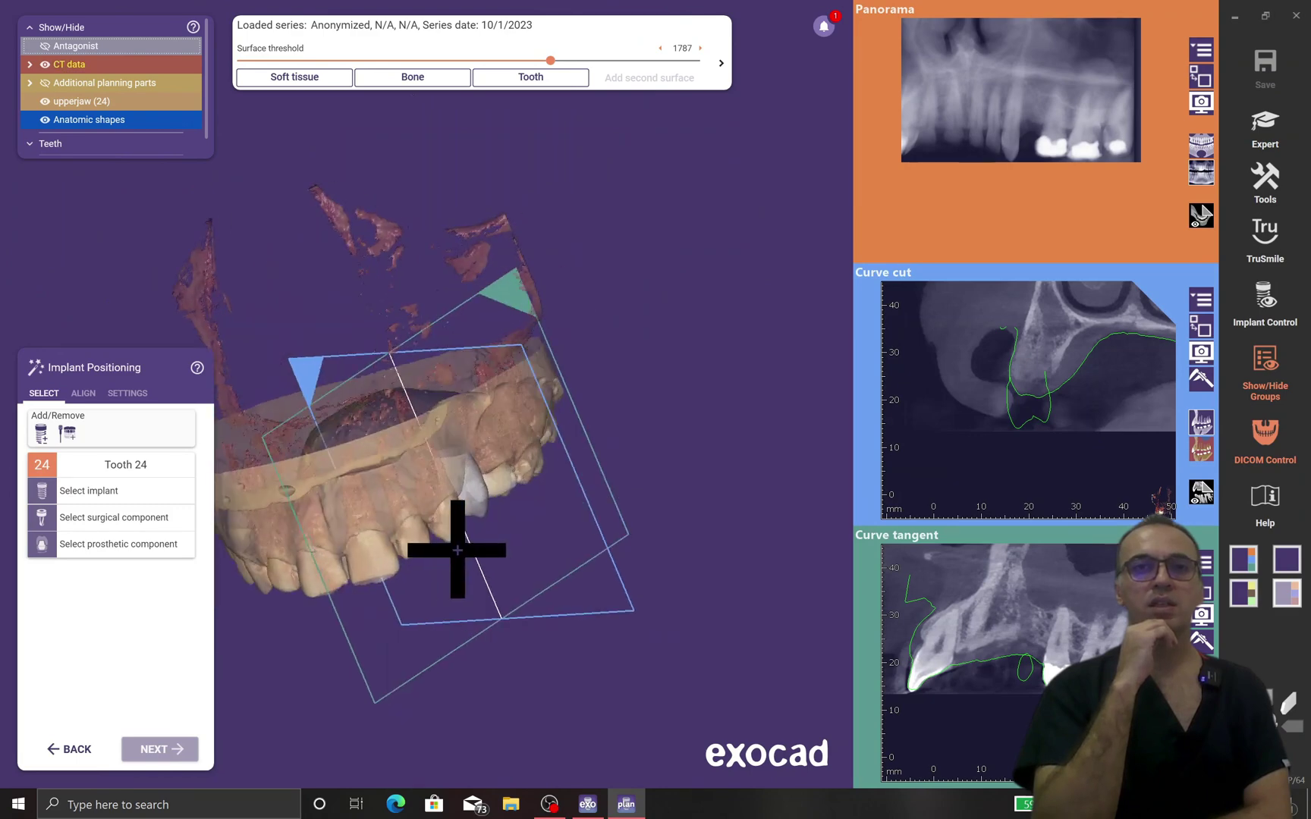
# Select the SIC invent AG implant SICmax FDA, Ø 4.2 mm and 11.5 mm long, for tooth 24
pyautogui.moveTo(433, 546); pyautogui.dragTo(653, 477, button='right')
pyautogui.moveTo(1140, 294); pyautogui.dragTo(691, 453, button='right')
pyautogui.scroll(3, 518, 360)
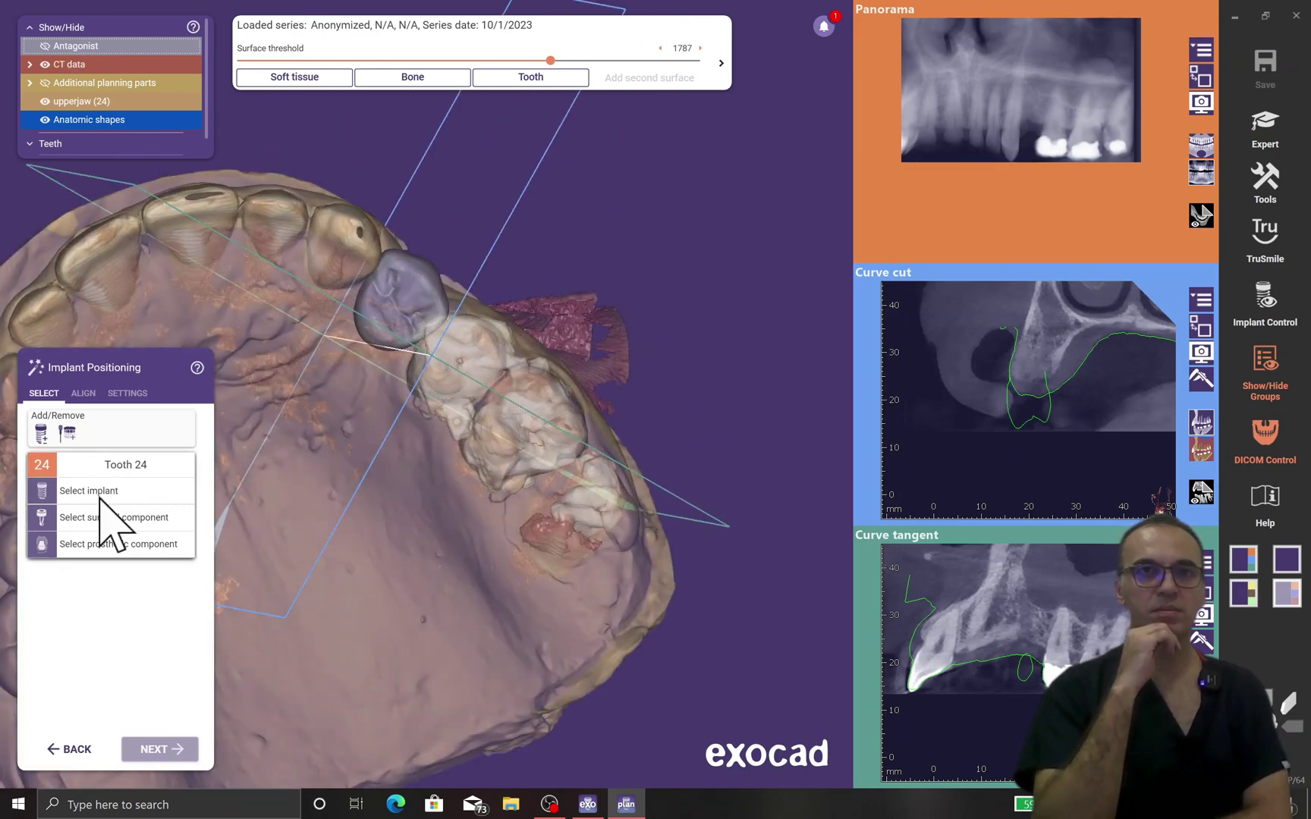
pyautogui.click(99, 493)
pyautogui.scroll(-3, 470, 637)
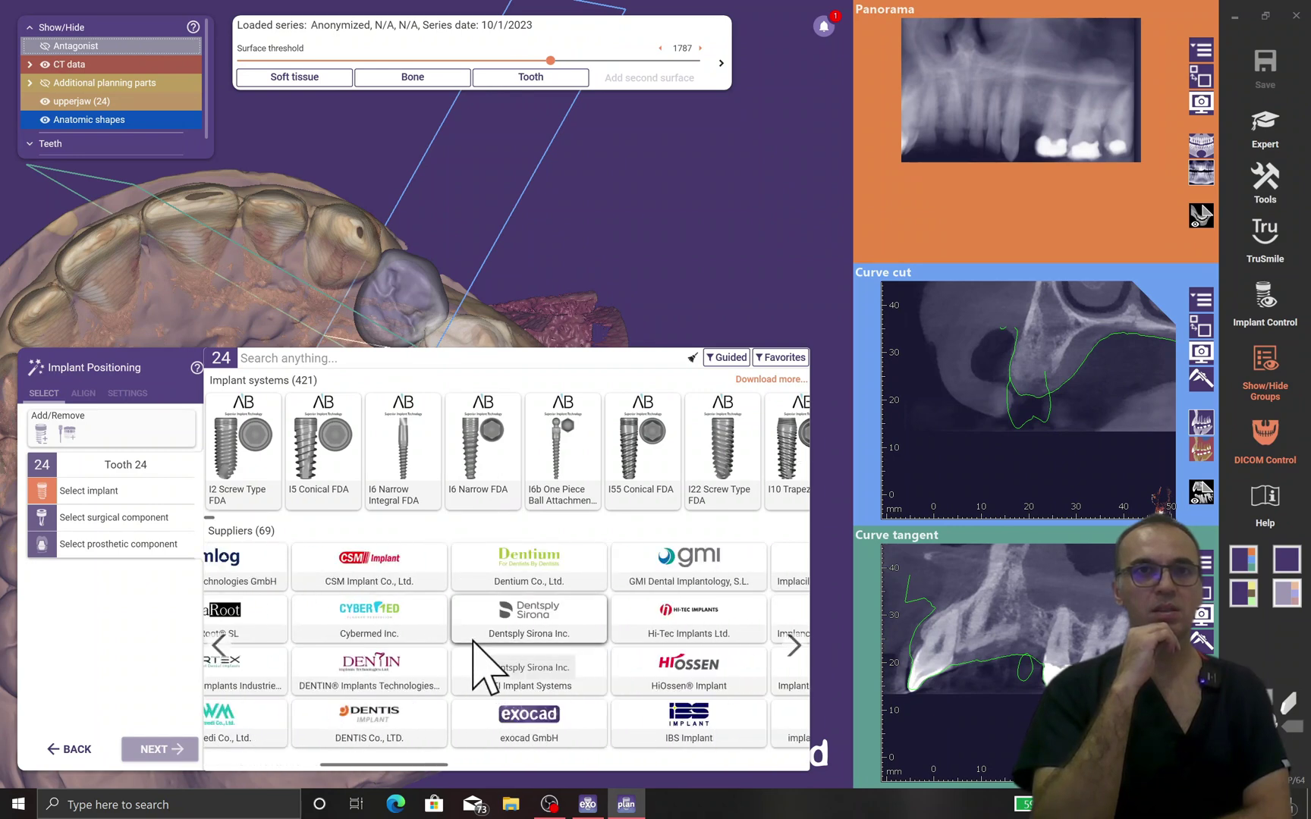
pyautogui.scroll(-5, 471, 643)
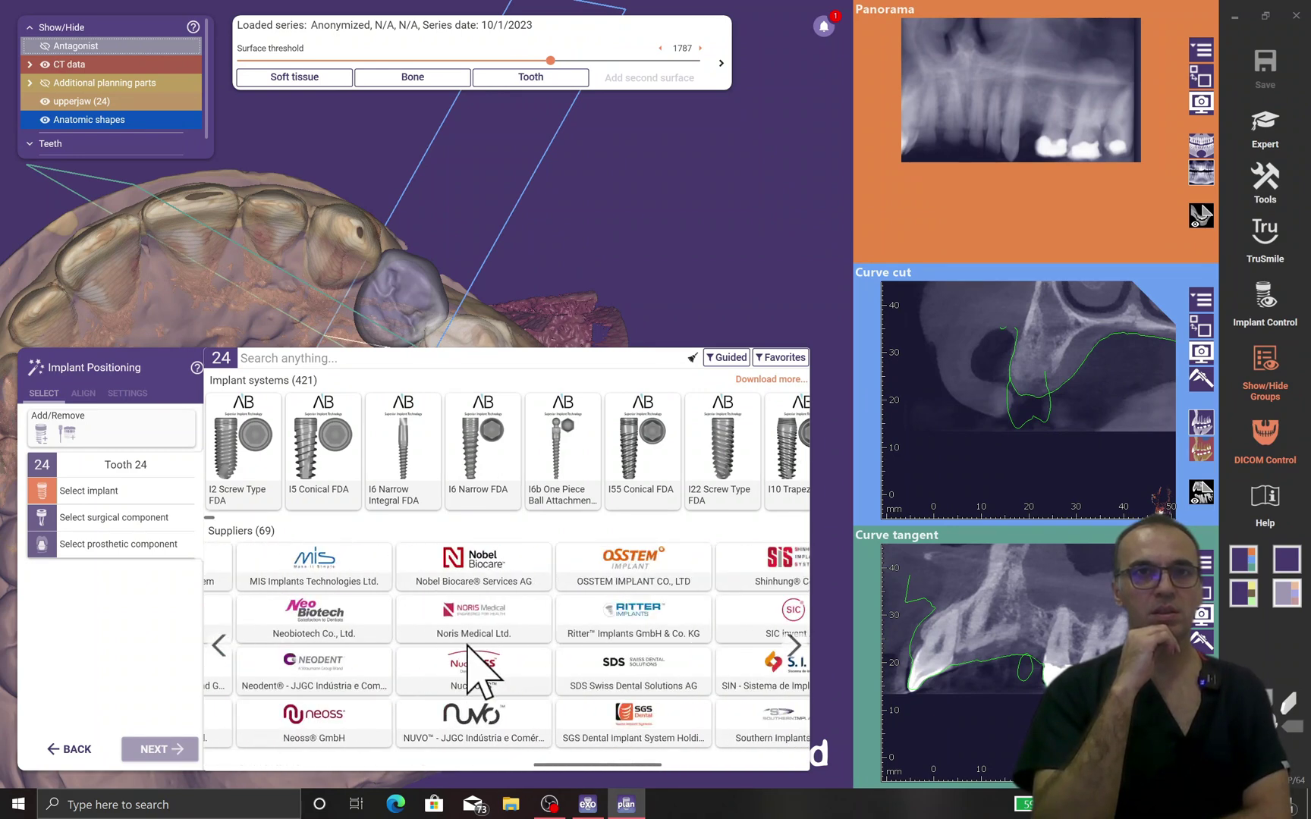
pyautogui.scroll(-1, 472, 667)
pyautogui.click(697, 621)
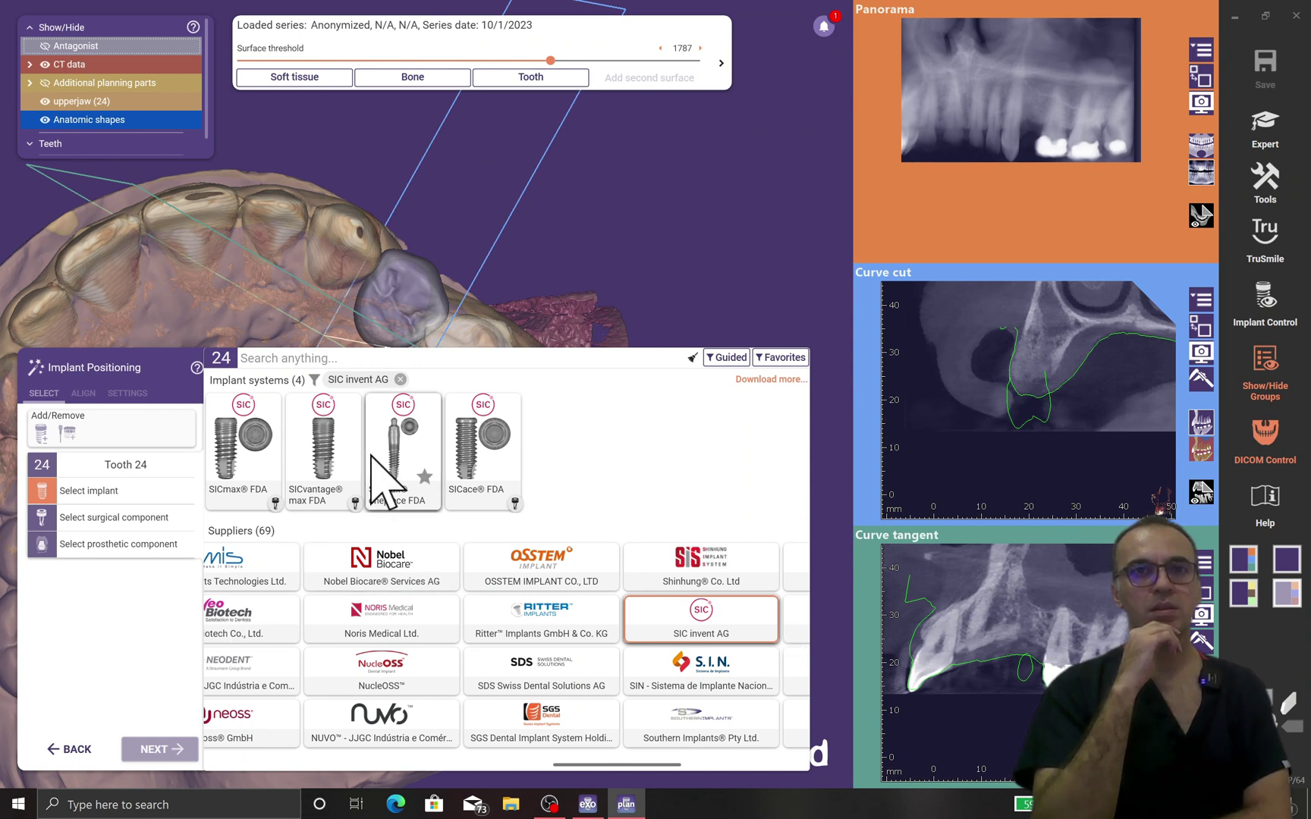
pyautogui.click(263, 482)
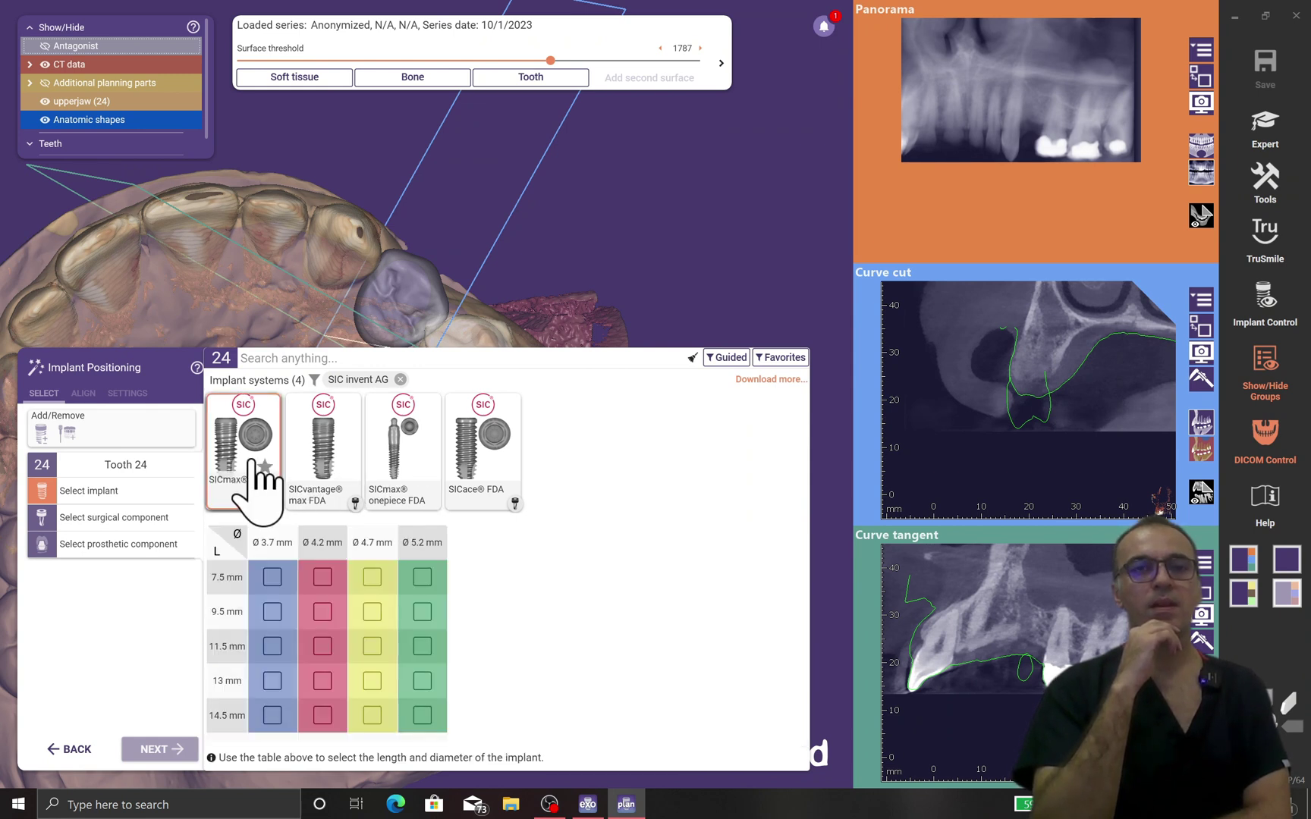
pyautogui.click(322, 646)
pyautogui.click(679, 755)
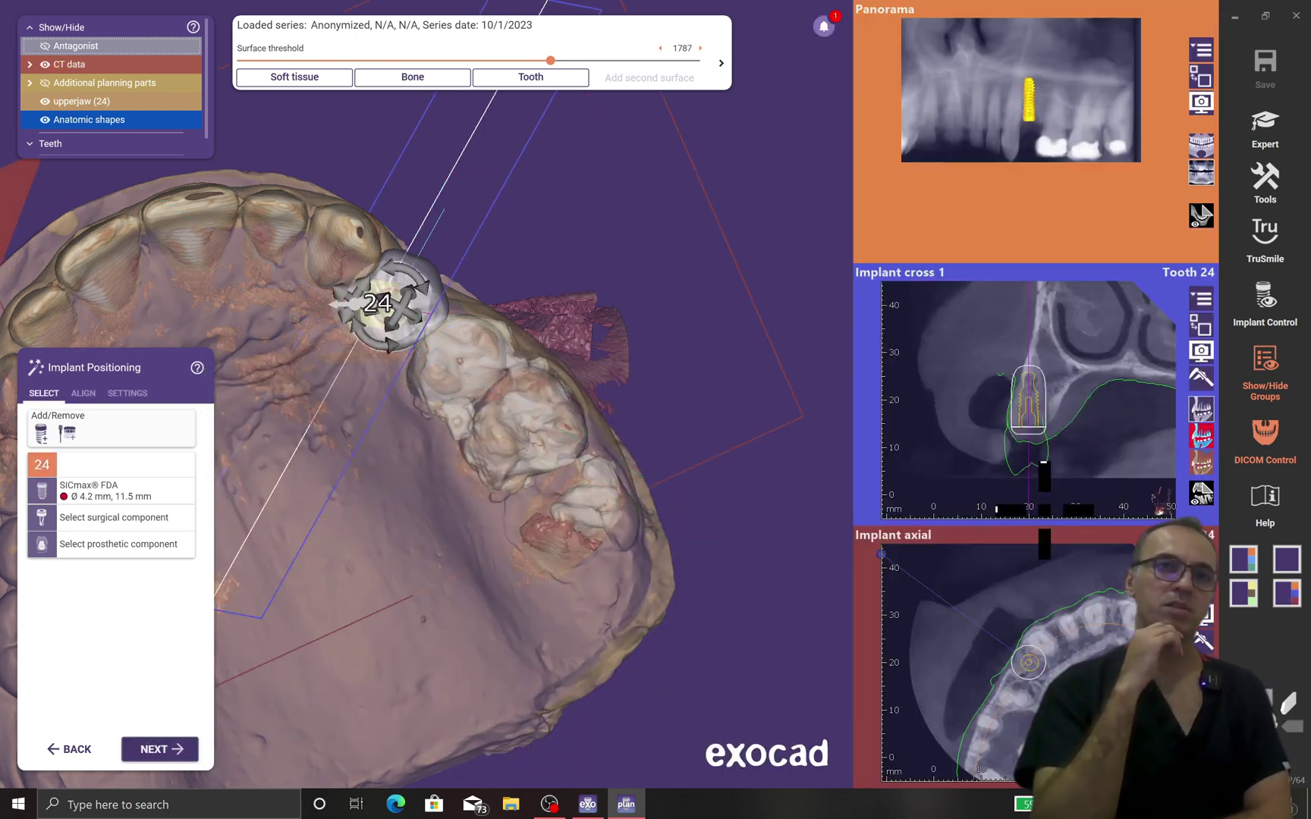
# Shift the tooth 24 implant in the cross-section and in the axial view to adjust its placement in the ridge
pyautogui.moveTo(1032, 420); pyautogui.dragTo(1030, 411)
pyautogui.moveTo(1029, 665); pyautogui.dragTo(1020, 668)
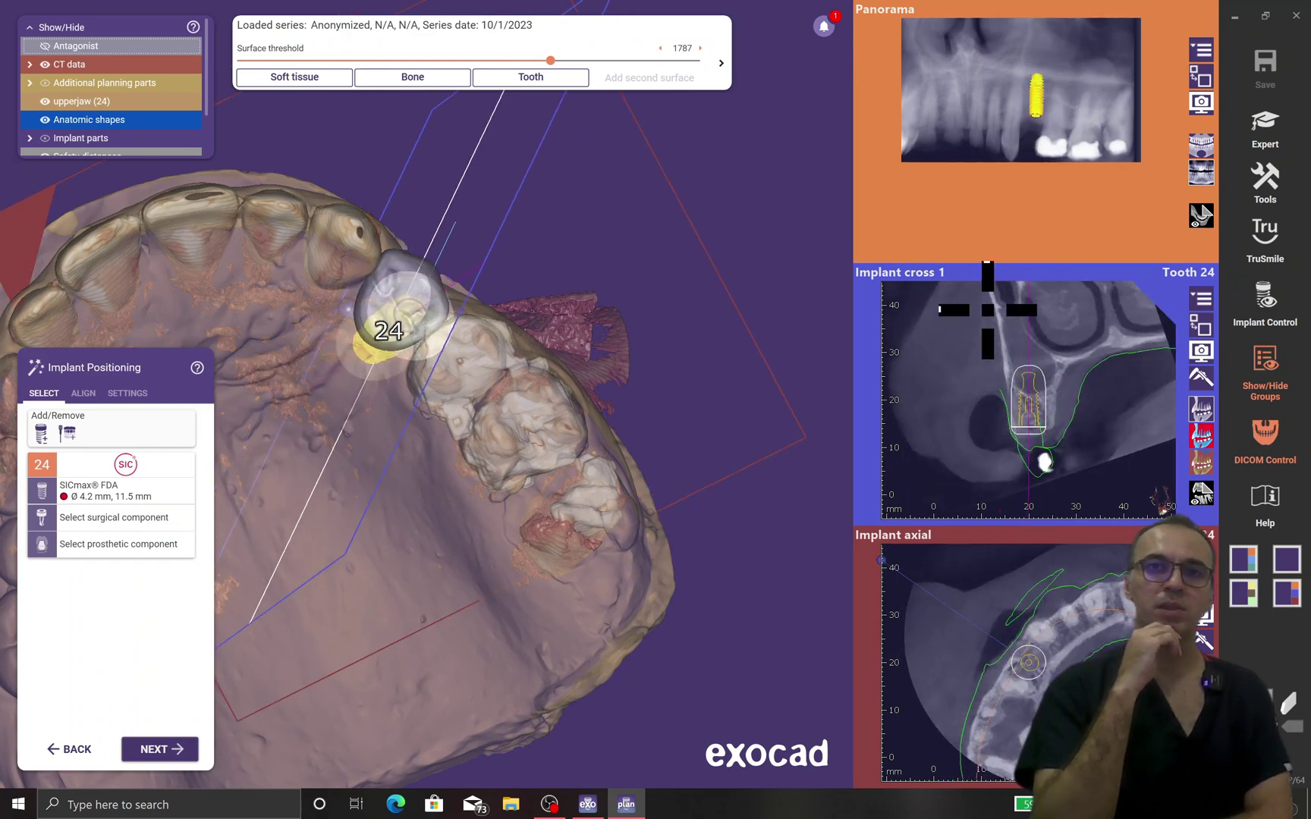
# Lower the CT surface threshold to 848 and view the bone around the implant
pyautogui.moveTo(521, 318); pyautogui.dragTo(485, 313, button='right')
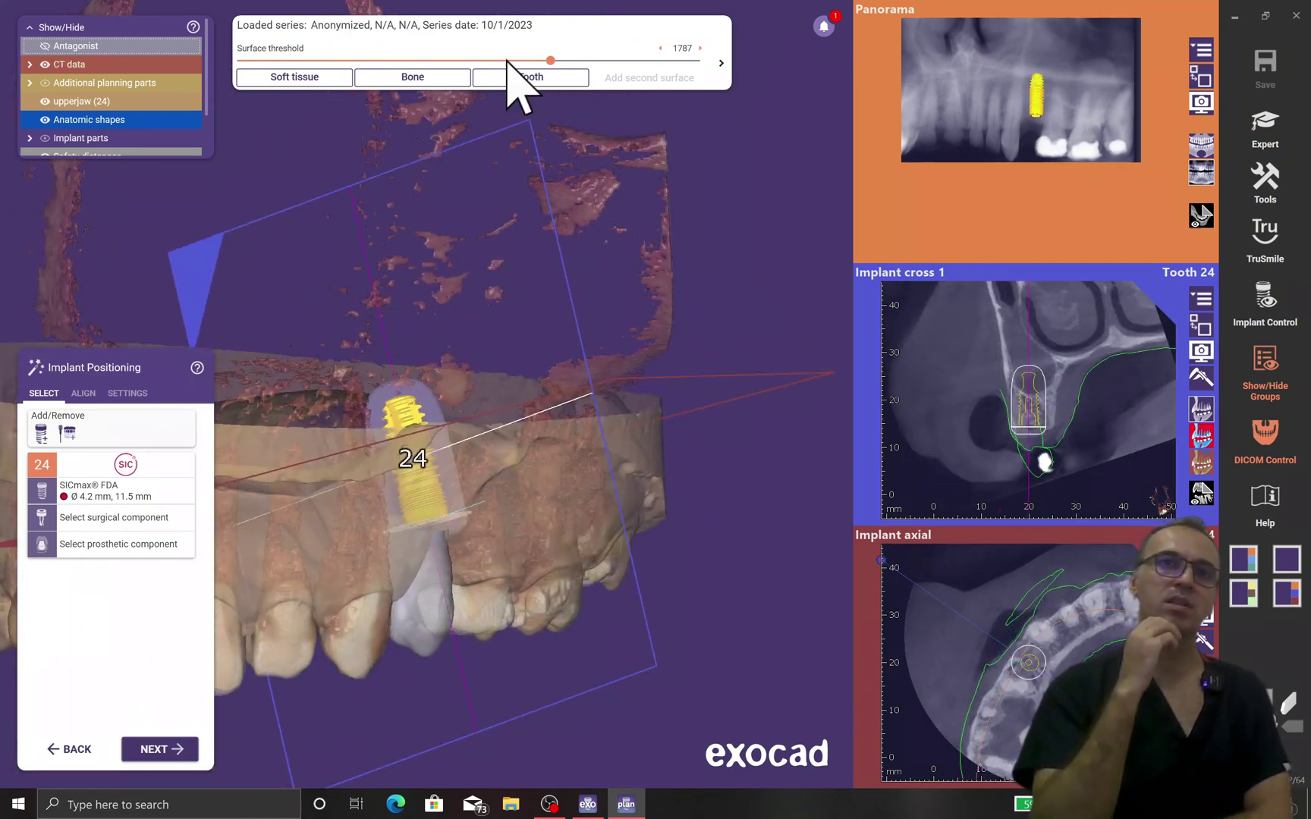
pyautogui.moveTo(550, 60); pyautogui.dragTo(447, 60)
pyautogui.scroll(5, 478, 366)
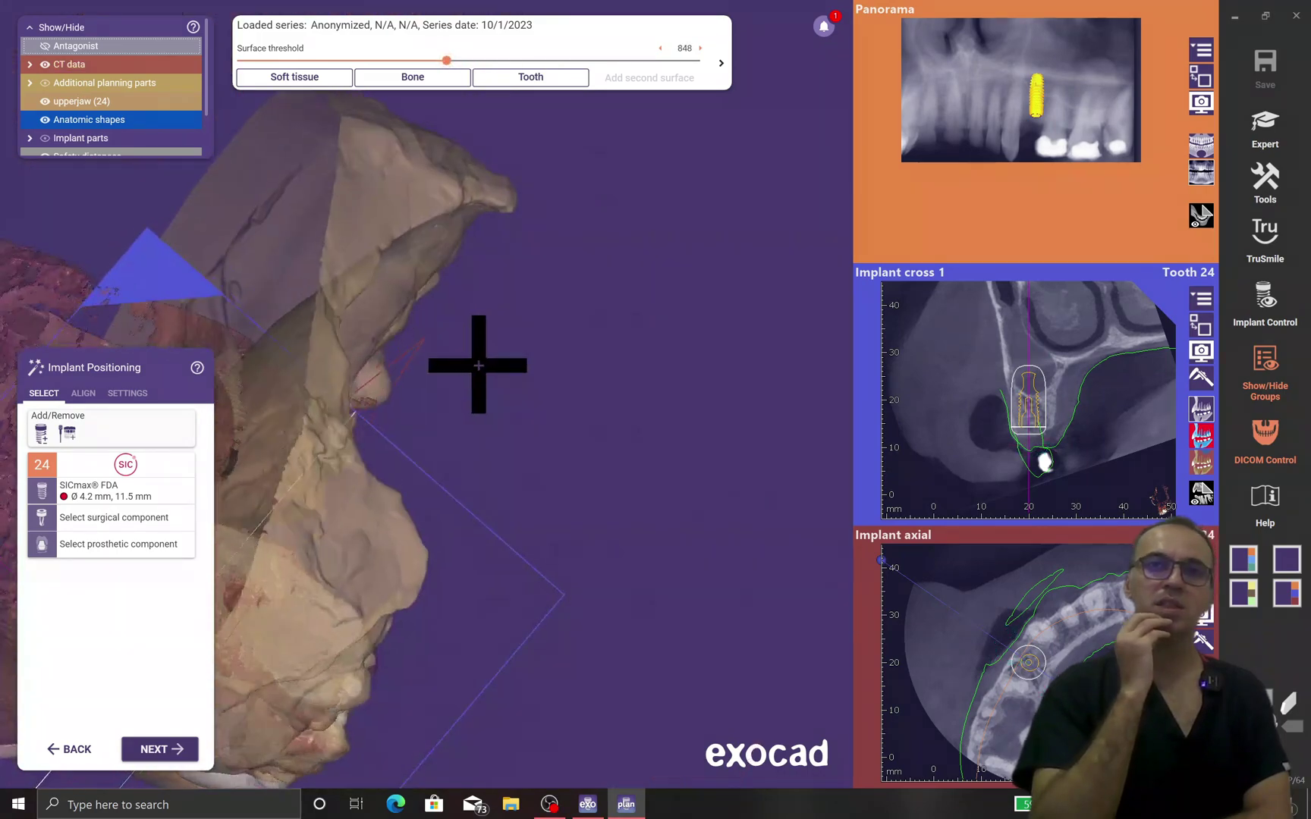
pyautogui.moveTo(478, 365); pyautogui.dragTo(577, 364, button='right')
pyautogui.scroll(2, 984, 354)
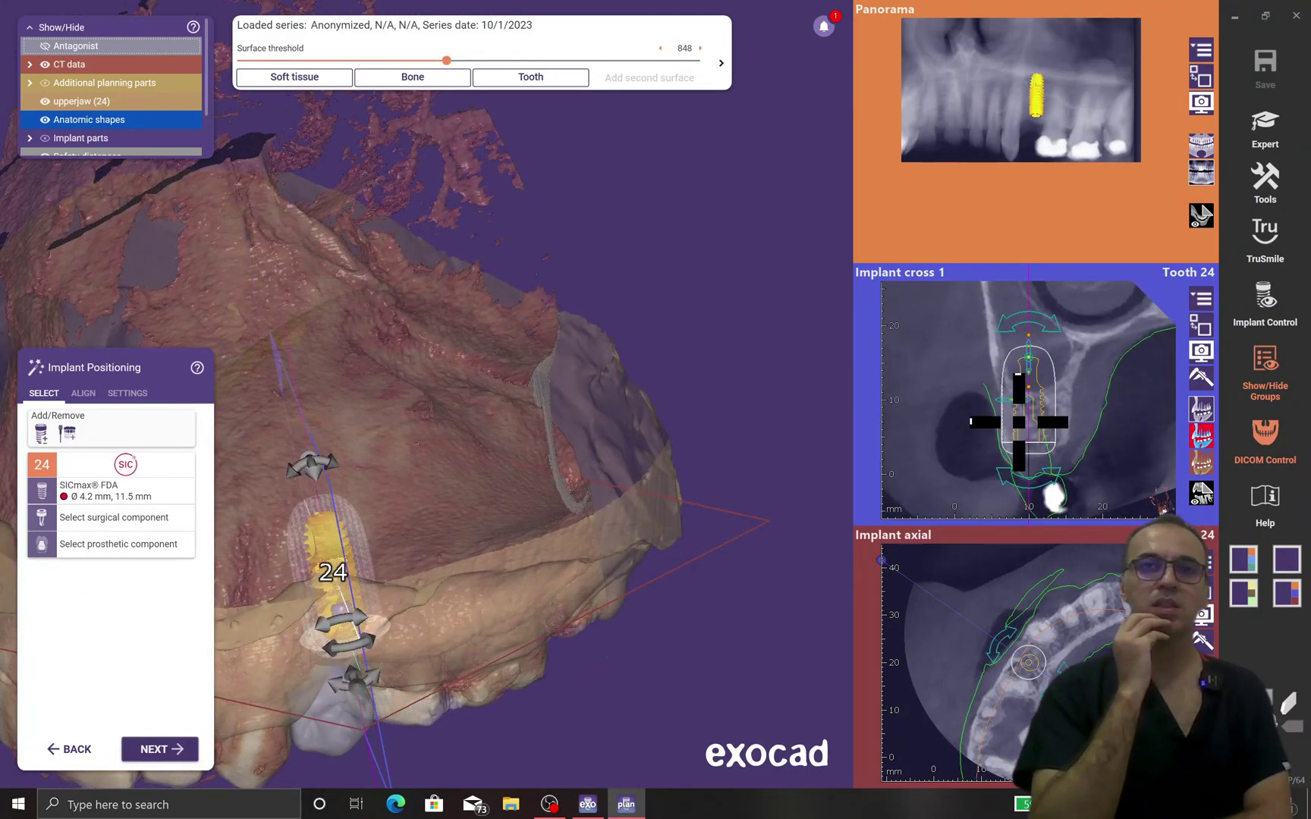
# Recentre the implant in the buccopalatal cross-section and check it from the buccal side and against the neighbouring roots
pyautogui.moveTo(1021, 394); pyautogui.dragTo(1030, 403)
pyautogui.scroll(-3, 450, 509)
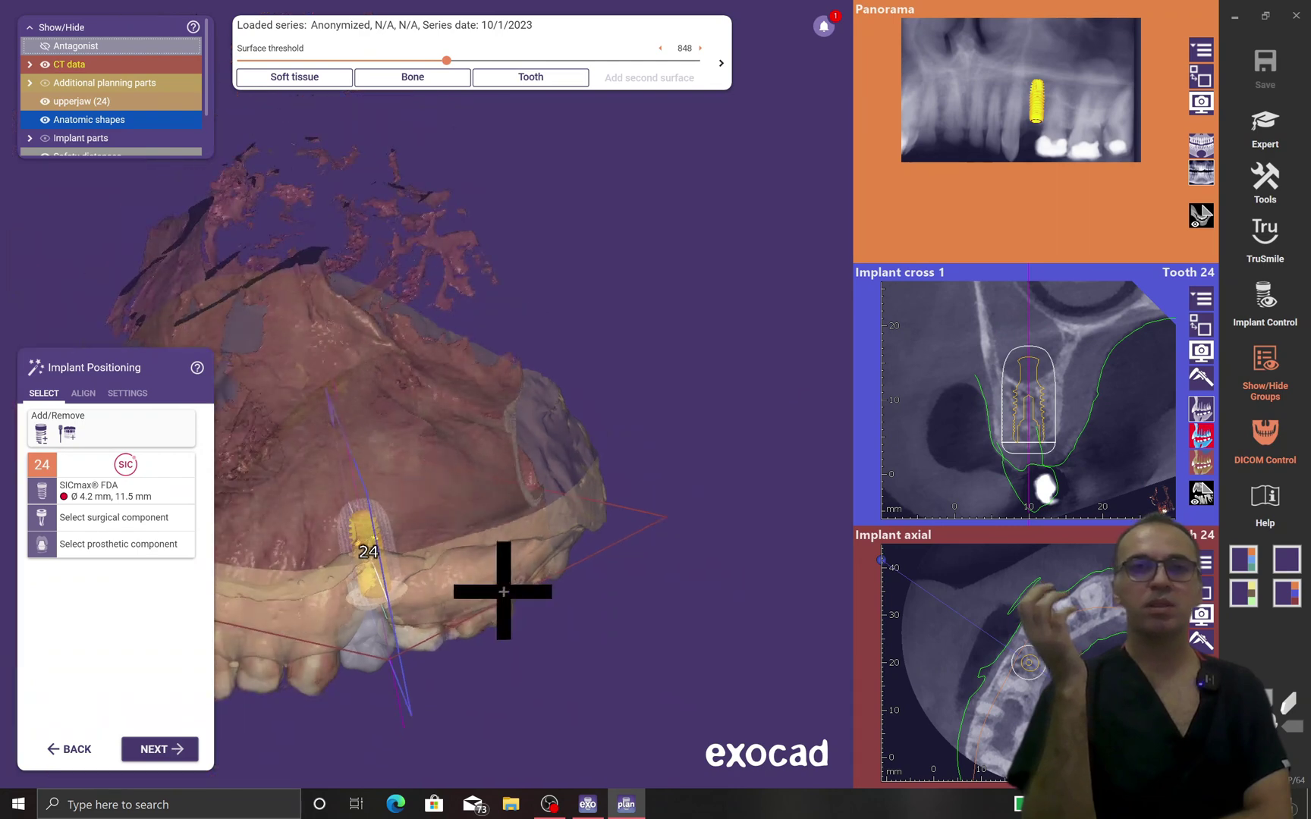
pyautogui.moveTo(504, 592); pyautogui.dragTo(516, 531, button='right')
pyautogui.scroll(4, 1029, 663)
pyautogui.scroll(2, 1029, 663)
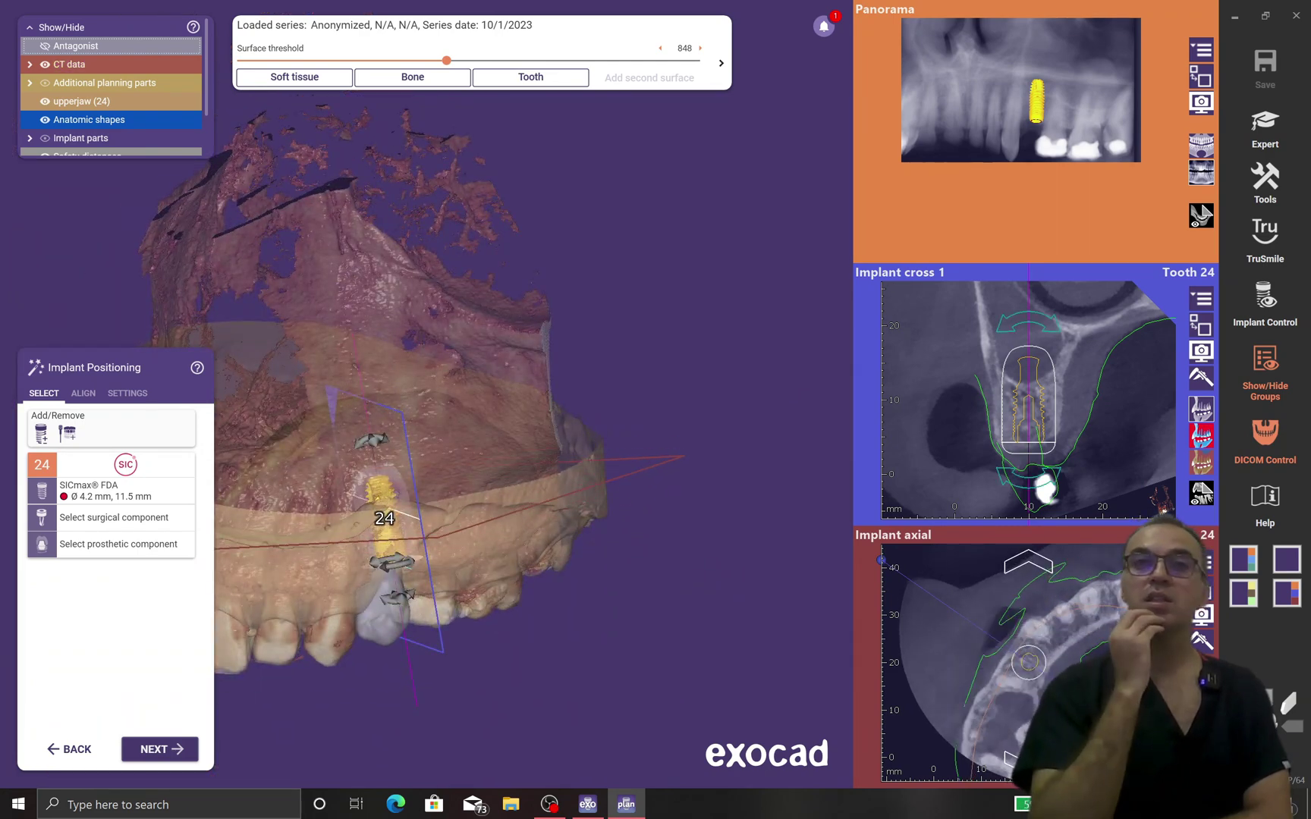
pyautogui.scroll(-10, 1028, 400)
pyautogui.scroll(-8, 1028, 400)
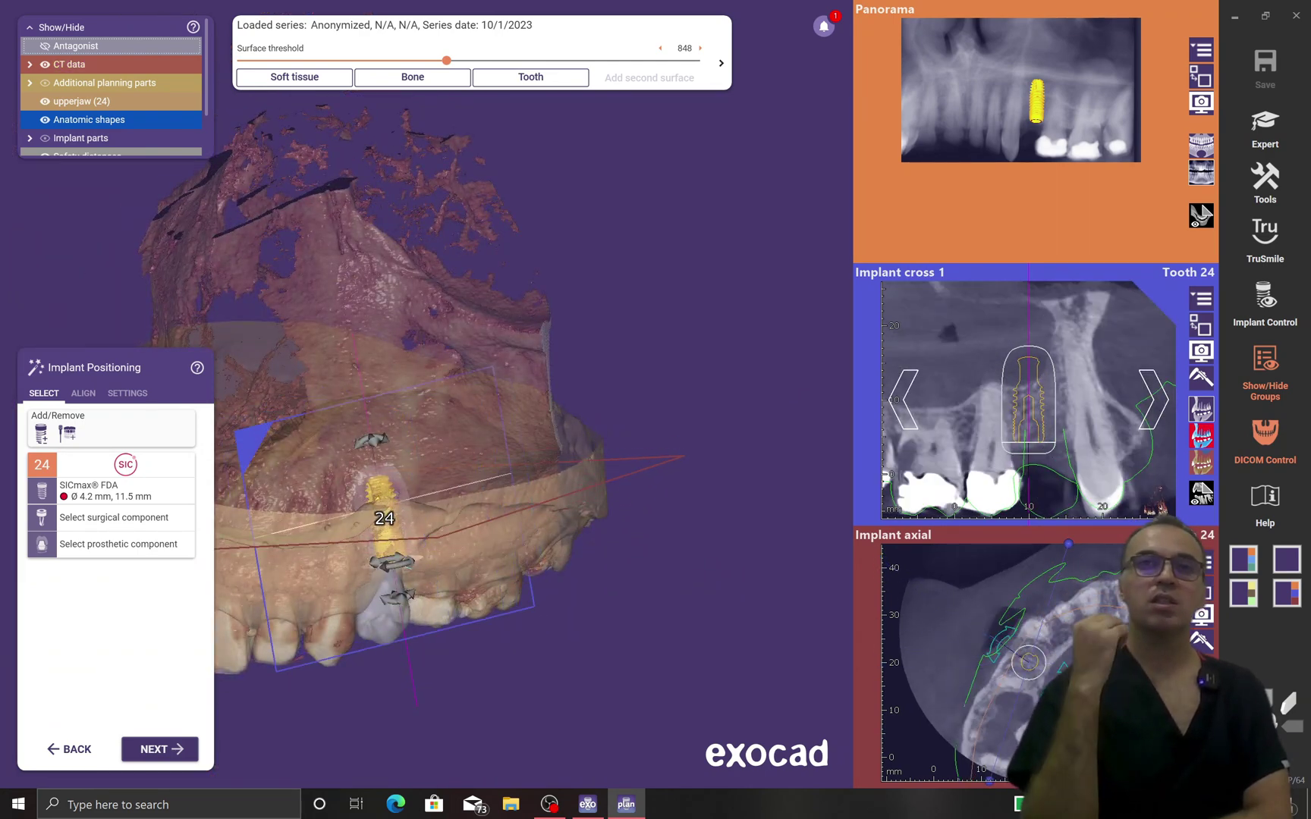
# Look through the curve-based and alternative view layouts and return to the Panorama, Implant cross and Implant axial layout
pyautogui.click(1241, 559)
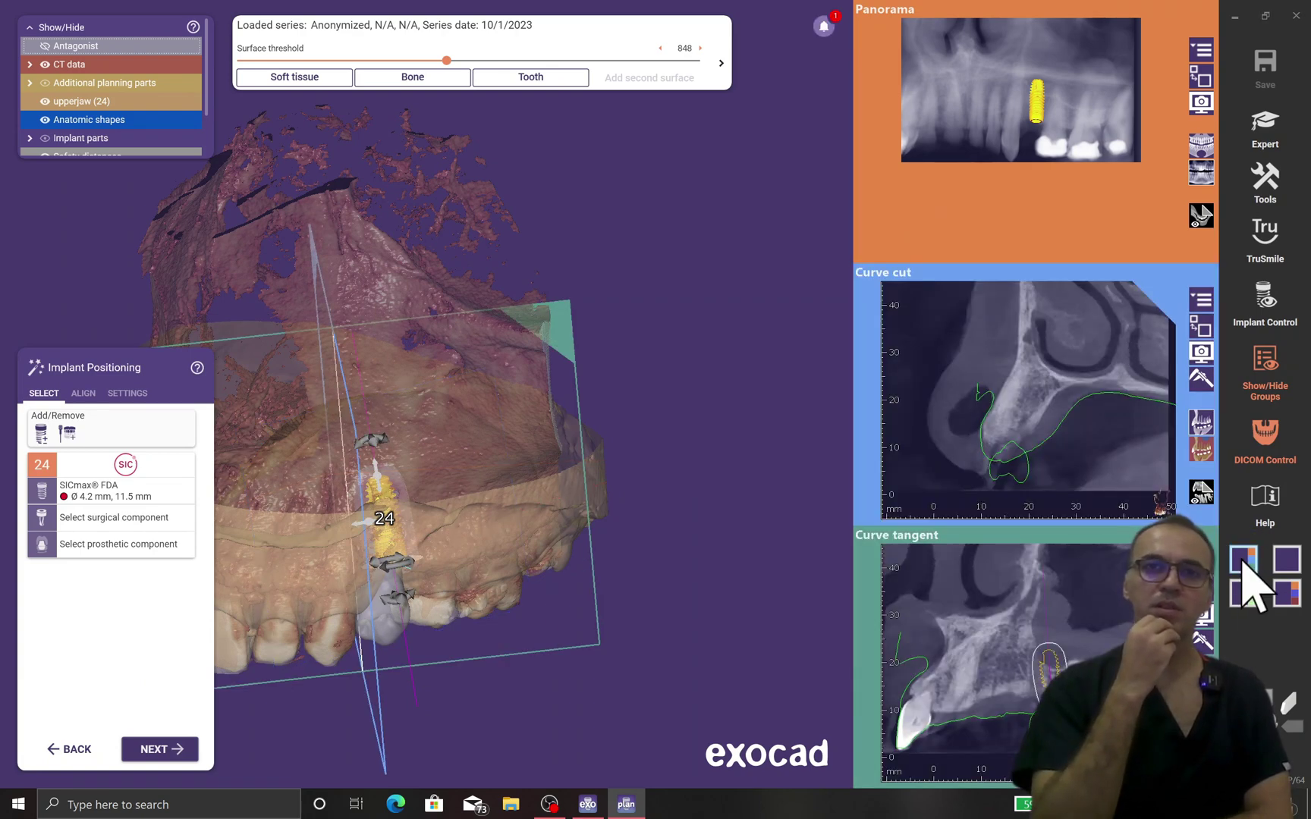
pyautogui.click(1242, 585)
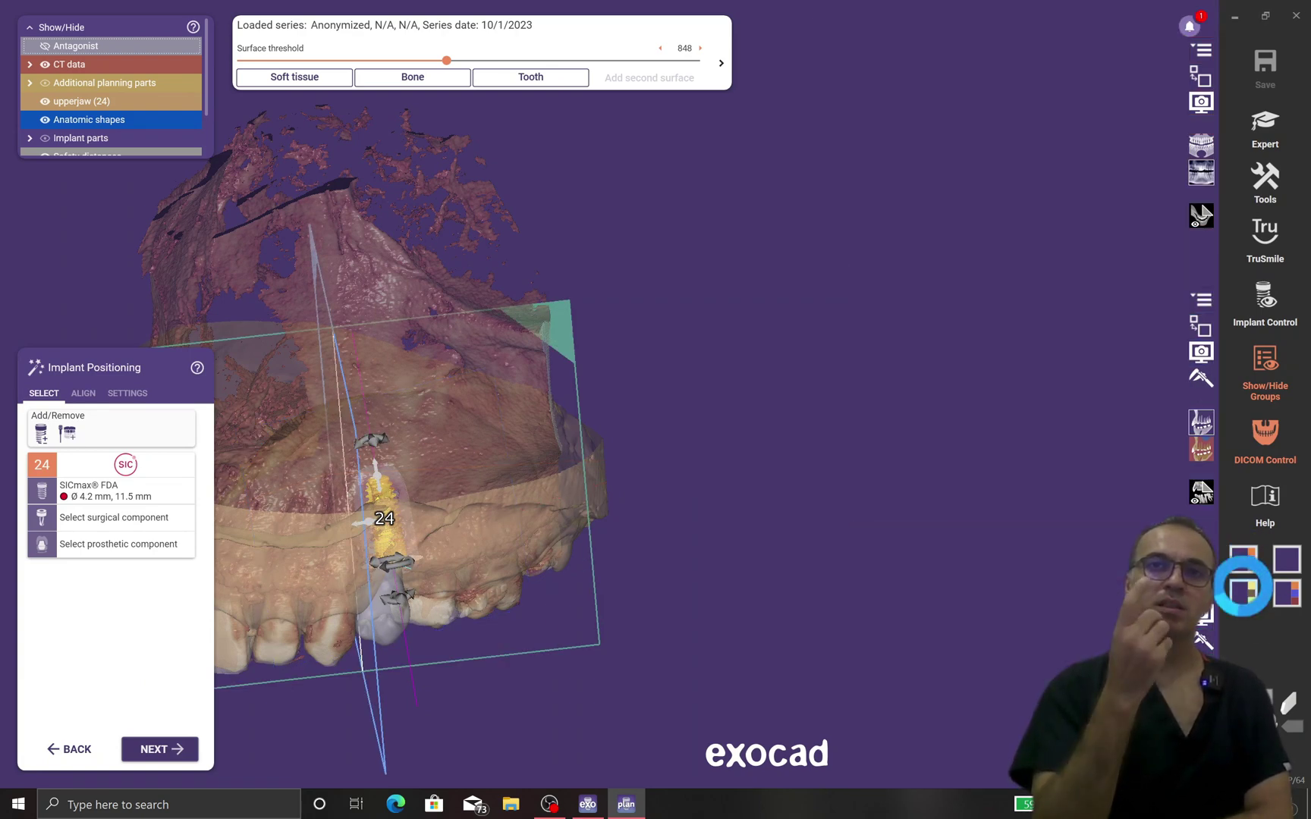
pyautogui.click(1287, 591)
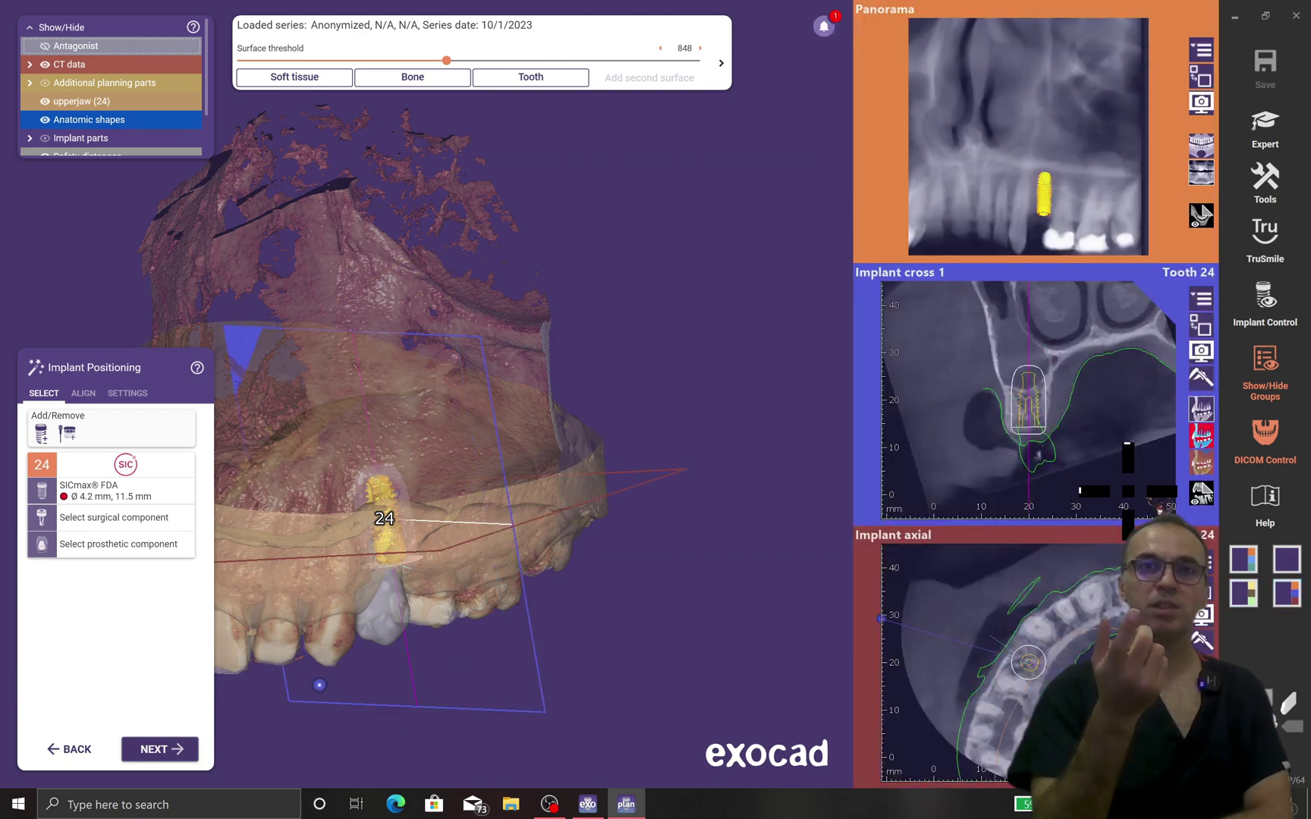
# Adjust the implant's tilt and position in the mesiodistal cross-section and axial view, reducing its diameter to 3.7 mm
pyautogui.moveTo(1083, 418); pyautogui.dragTo(978, 419, button='right')
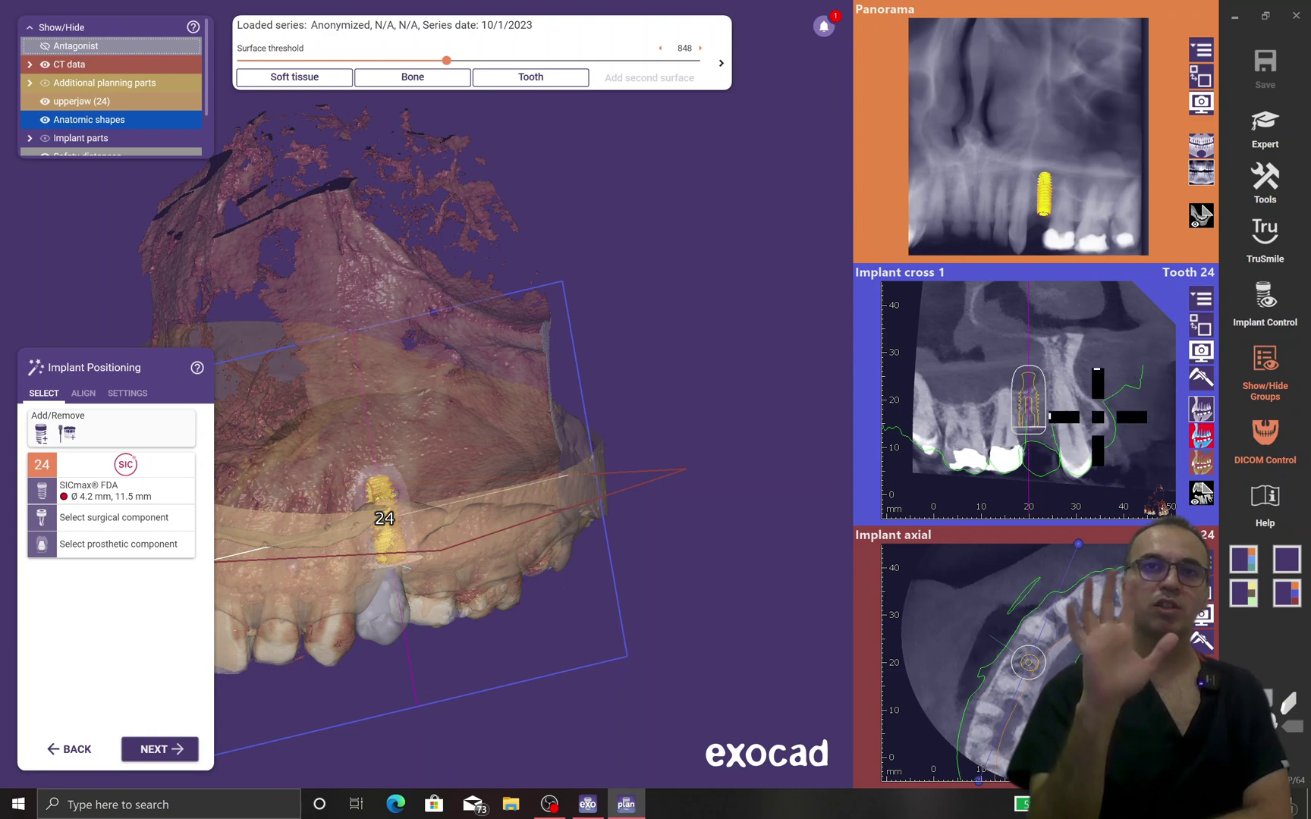
pyautogui.scroll(2, 1098, 417)
pyautogui.moveTo(1032, 465); pyautogui.dragTo(1044, 471)
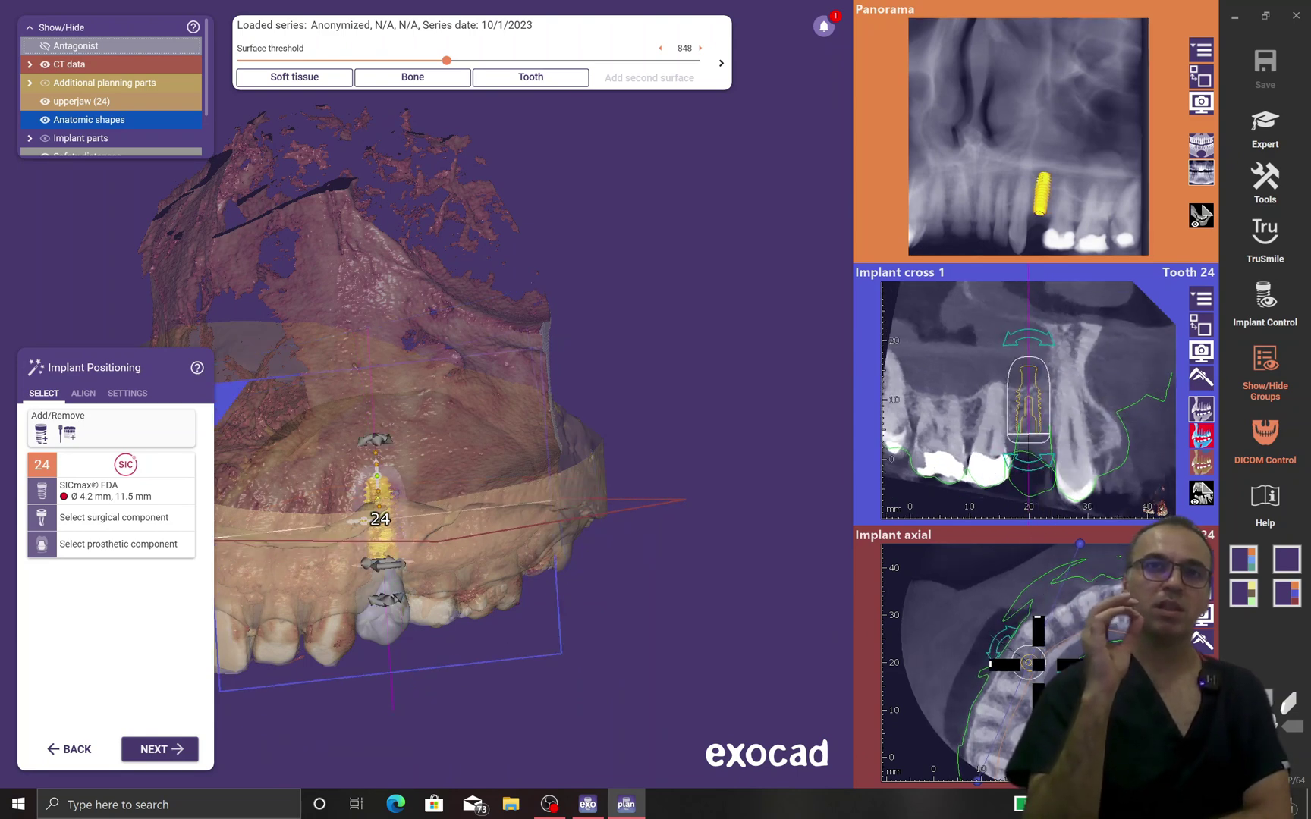
pyautogui.moveTo(1027, 658); pyautogui.dragTo(1021, 656)
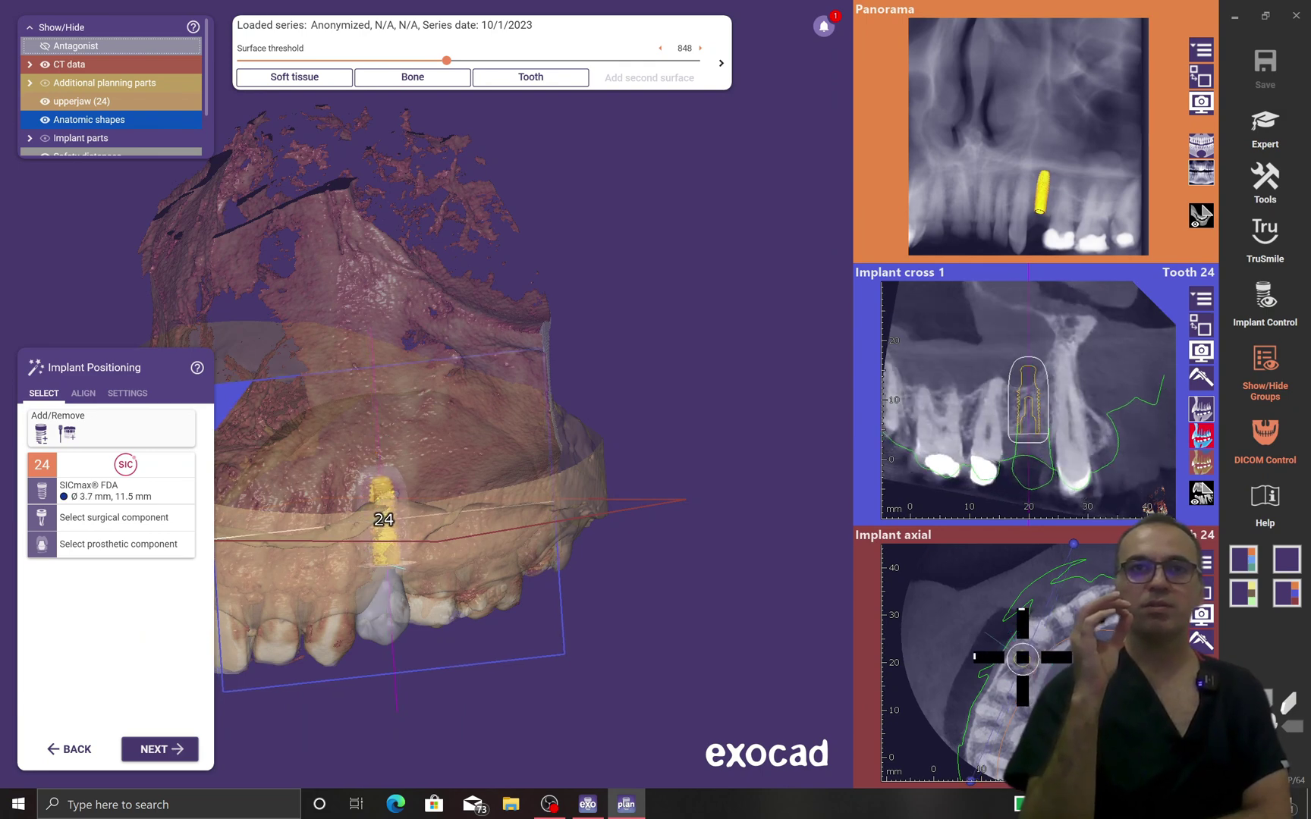
# Shorten the implant to 9.5 mm in the buccopalatal cross-section
pyautogui.moveTo(1024, 405); pyautogui.dragTo(1017, 408, button='right')
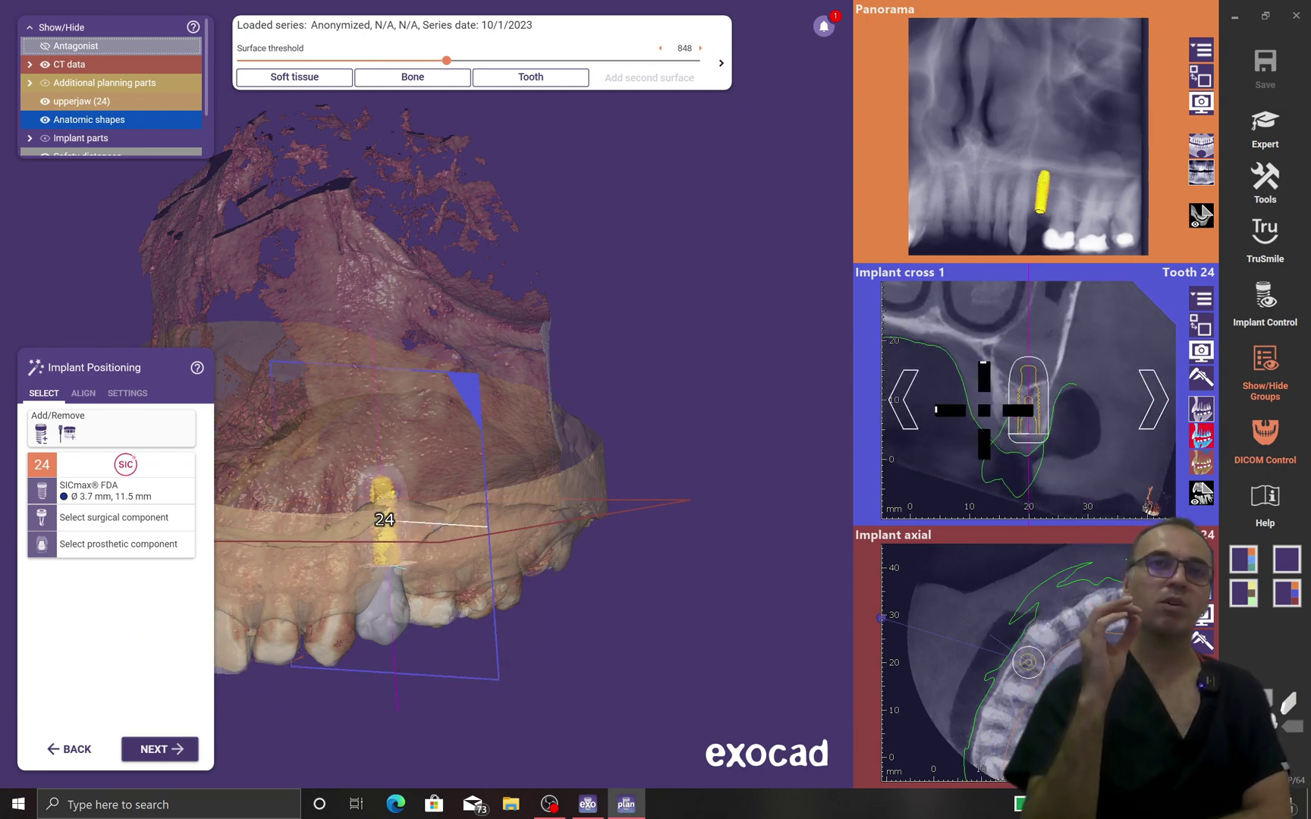
pyautogui.scroll(5, 1036, 371)
pyautogui.moveTo(1028, 320); pyautogui.dragTo(1050, 386)
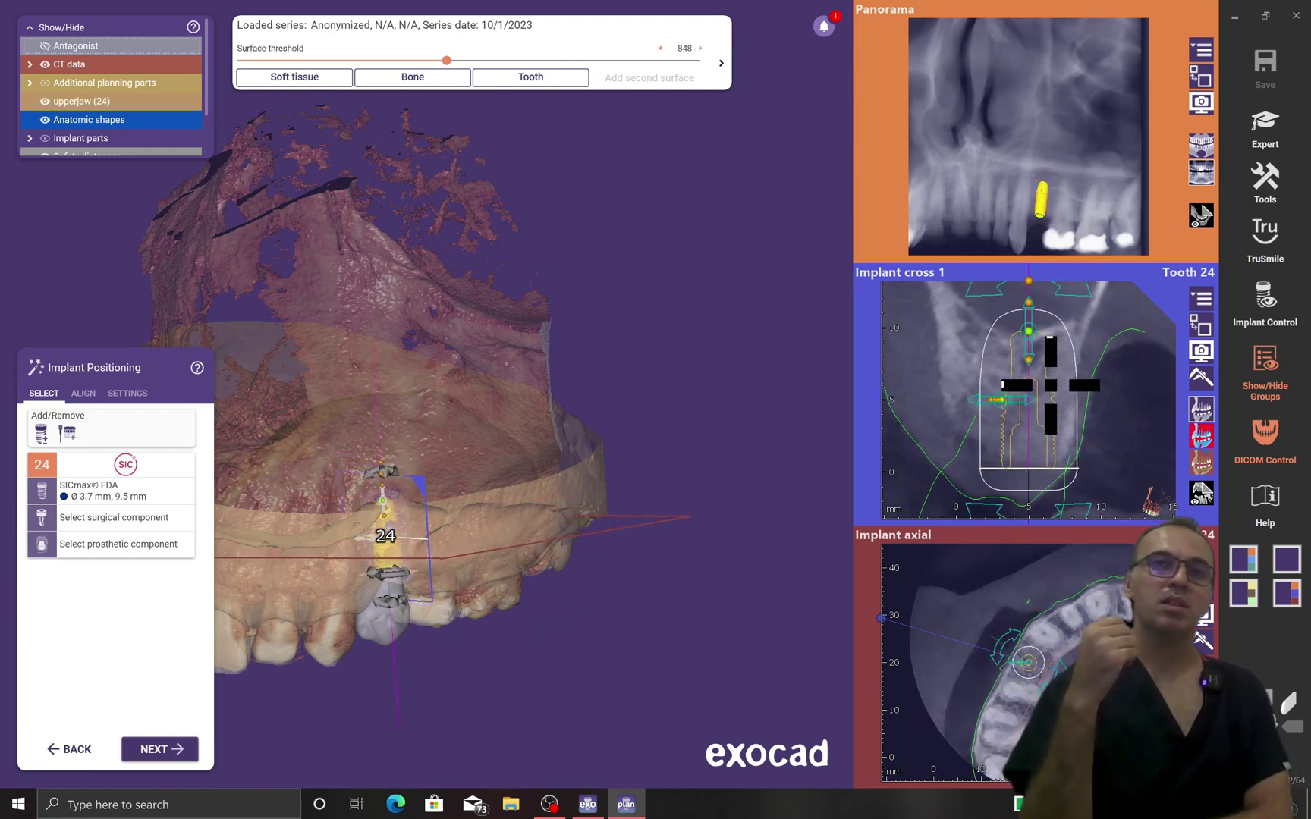
pyautogui.scroll(-5, 1069, 416)
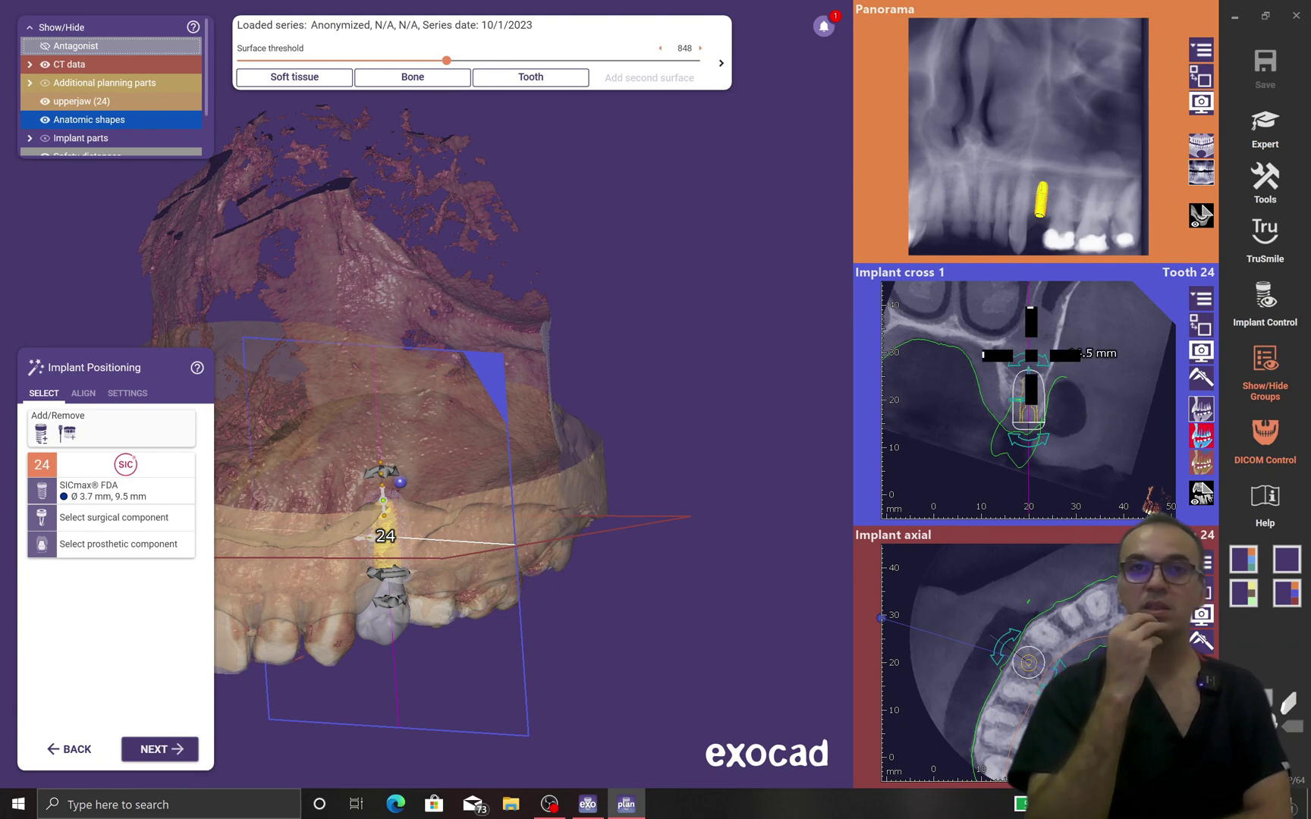
# Tilt and shift the implant in the buccopalatal cross-section to follow the ridge, and check it from the occlusal side
pyautogui.moveTo(1035, 358); pyautogui.dragTo(1041, 359)
pyautogui.moveTo(1026, 421); pyautogui.dragTo(1023, 415)
pyautogui.moveTo(1033, 362); pyautogui.dragTo(1047, 363)
pyautogui.scroll(4, 1099, 448)
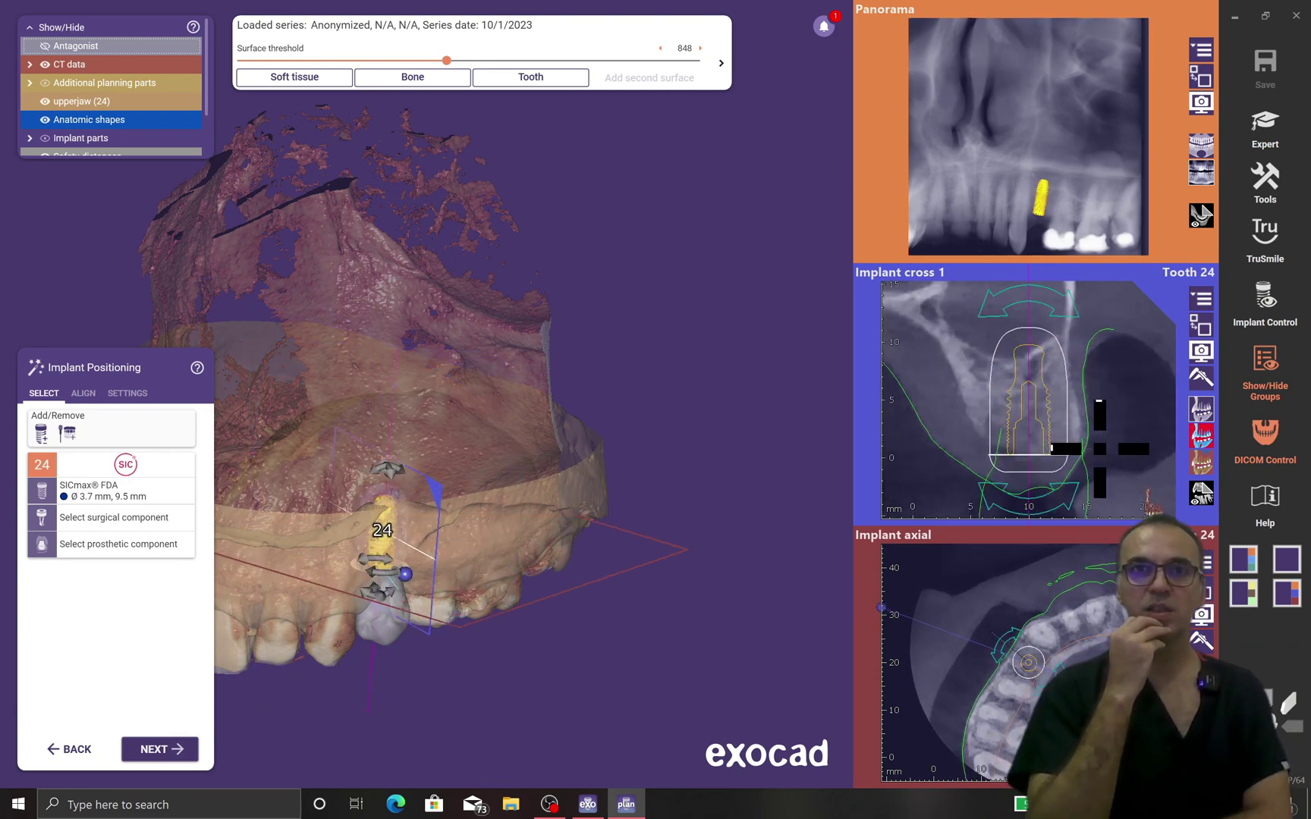
pyautogui.scroll(-4, 1099, 449)
pyautogui.moveTo(468, 620); pyautogui.dragTo(604, 582, button='right')
# Enlarge the mesiodistal implant cross-section as the main view and tilt the implant between the neighbouring roots
pyautogui.moveTo(1067, 455)
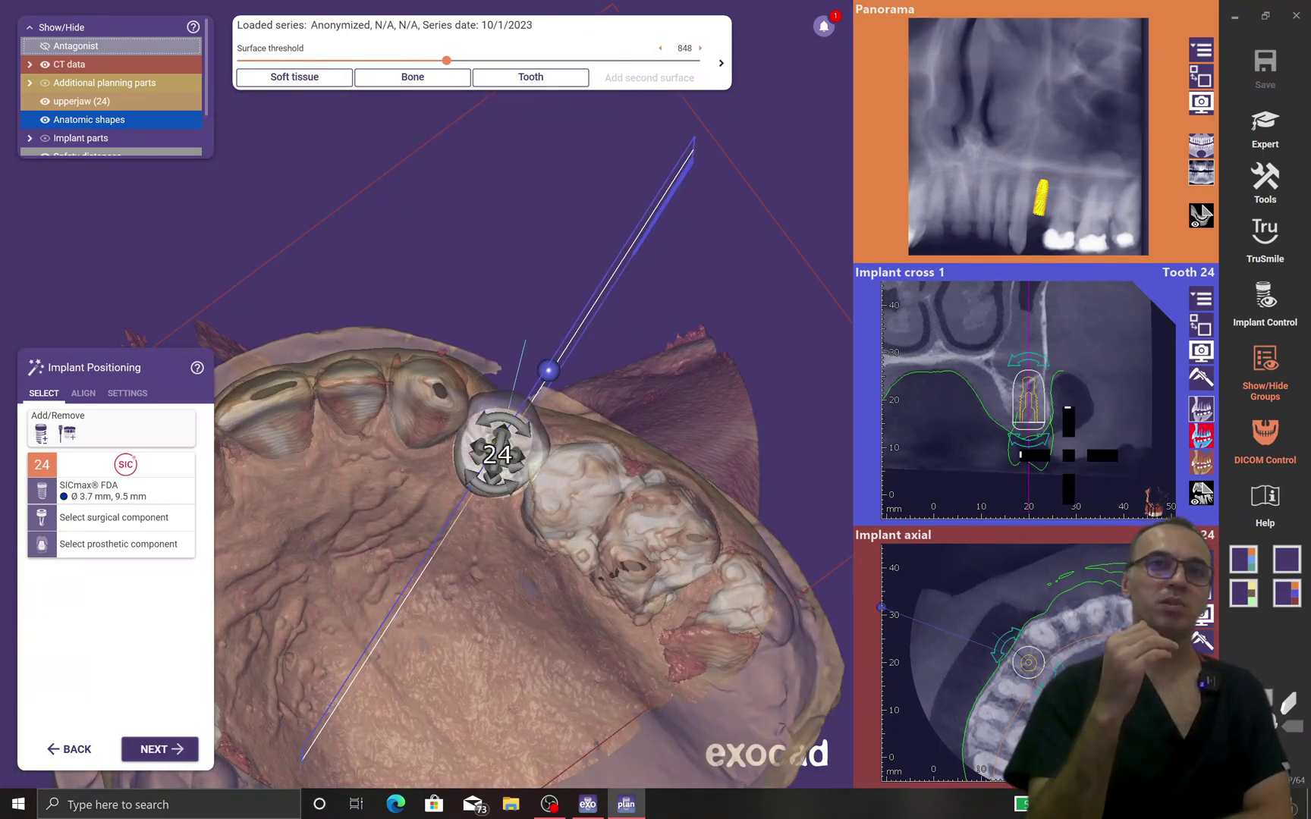
pyautogui.scroll(-10, 1068, 455)
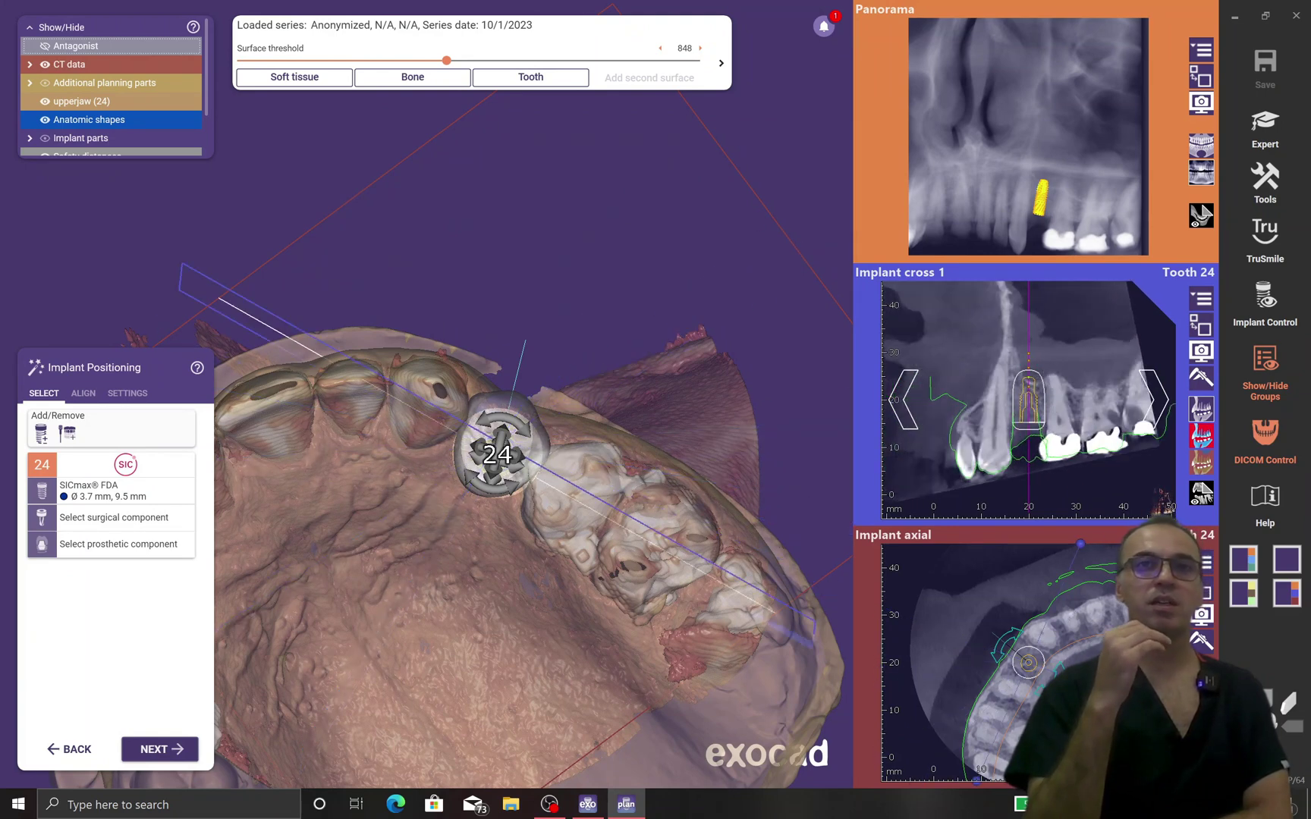
pyautogui.click(1200, 326)
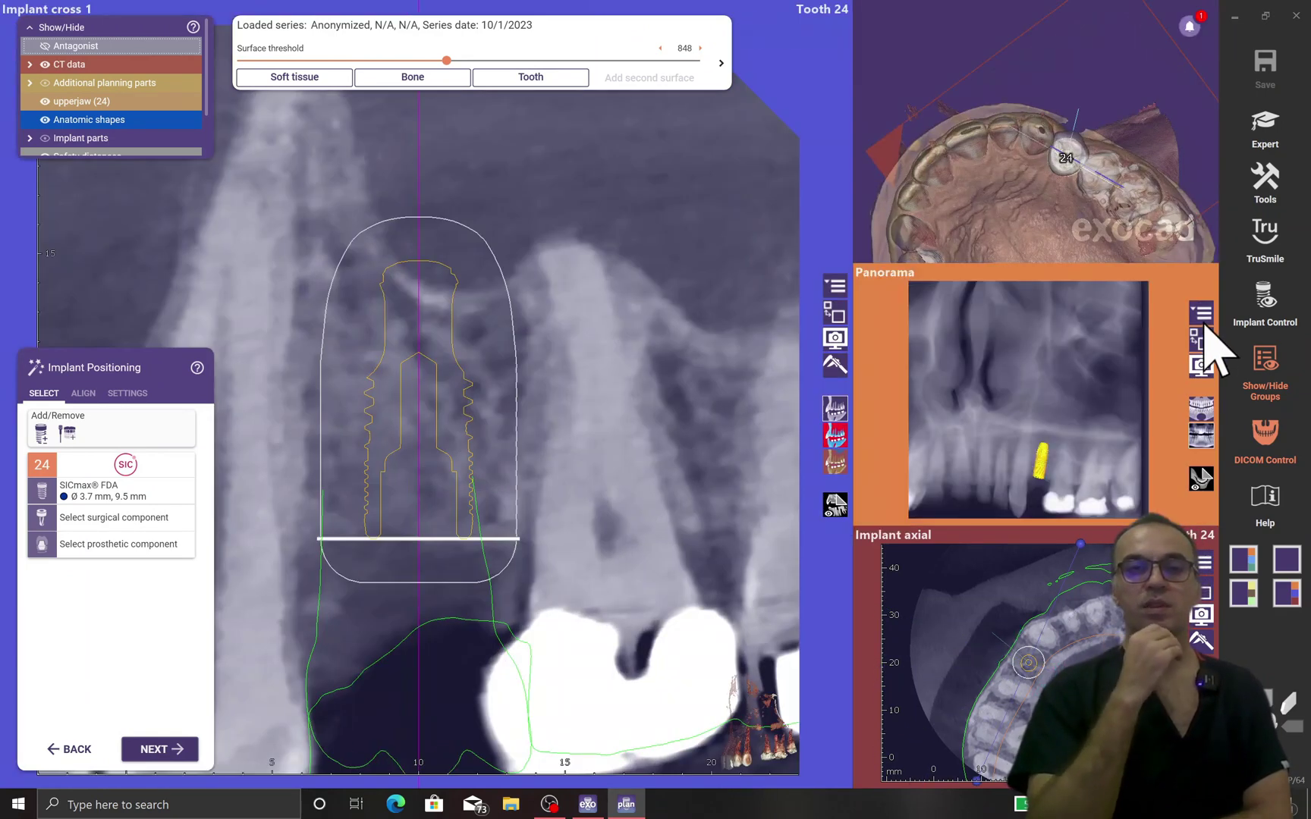
pyautogui.scroll(-3, 631, 476)
pyautogui.moveTo(474, 254); pyautogui.dragTo(486, 260)
# Fine-tune the implant's position in the buccopalatal section and its tilt and position in the mesiodistal section
pyautogui.moveTo(486, 469); pyautogui.dragTo(371, 442, button='right')
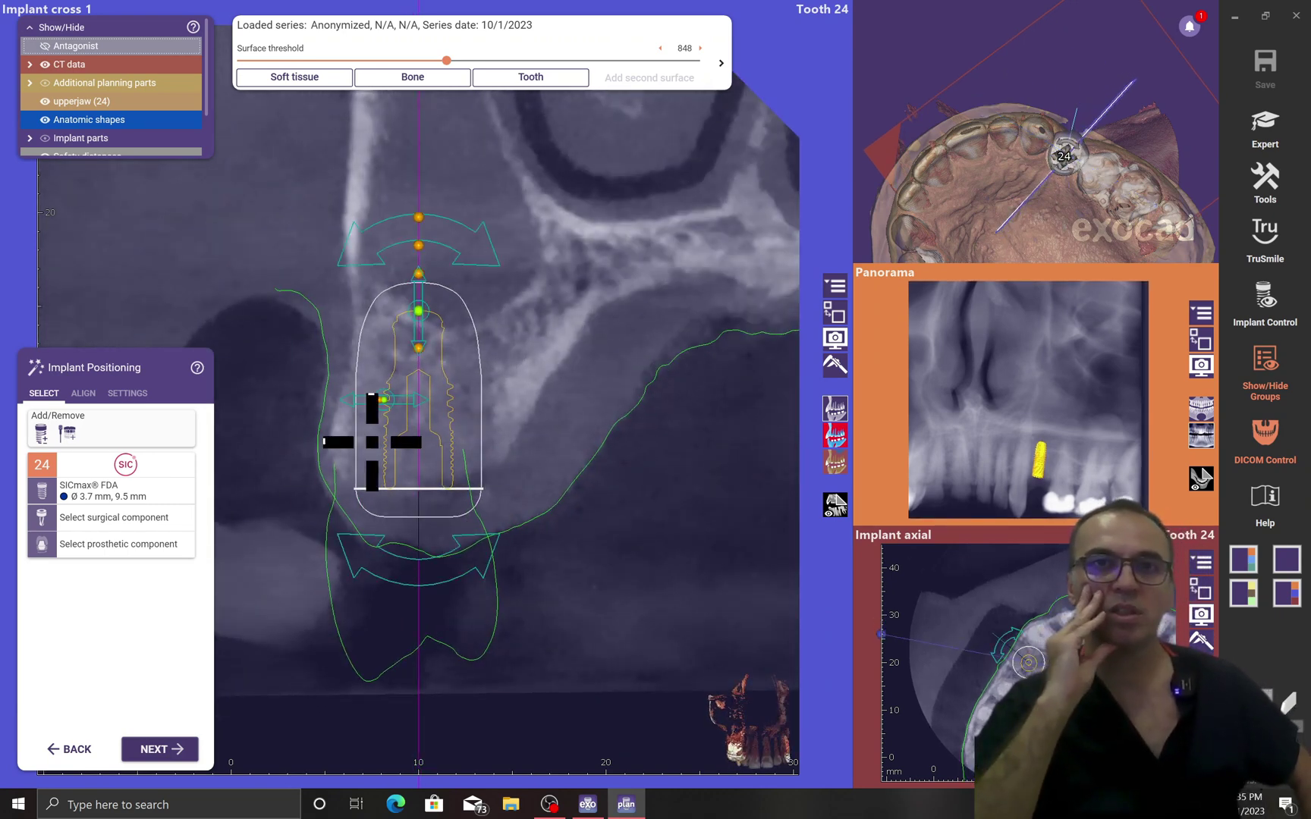
pyautogui.moveTo(431, 431); pyautogui.dragTo(429, 432)
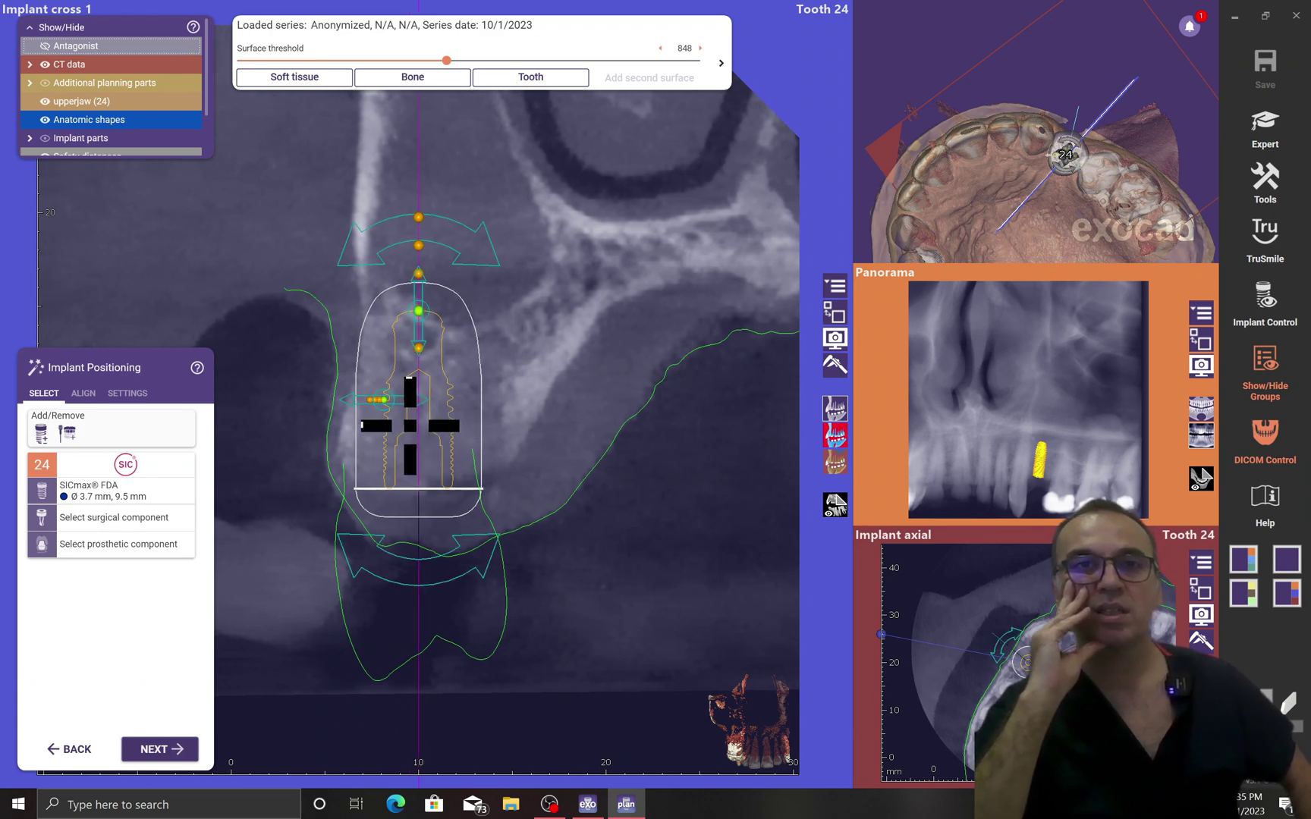
pyautogui.moveTo(409, 425); pyautogui.dragTo(513, 430, button='right')
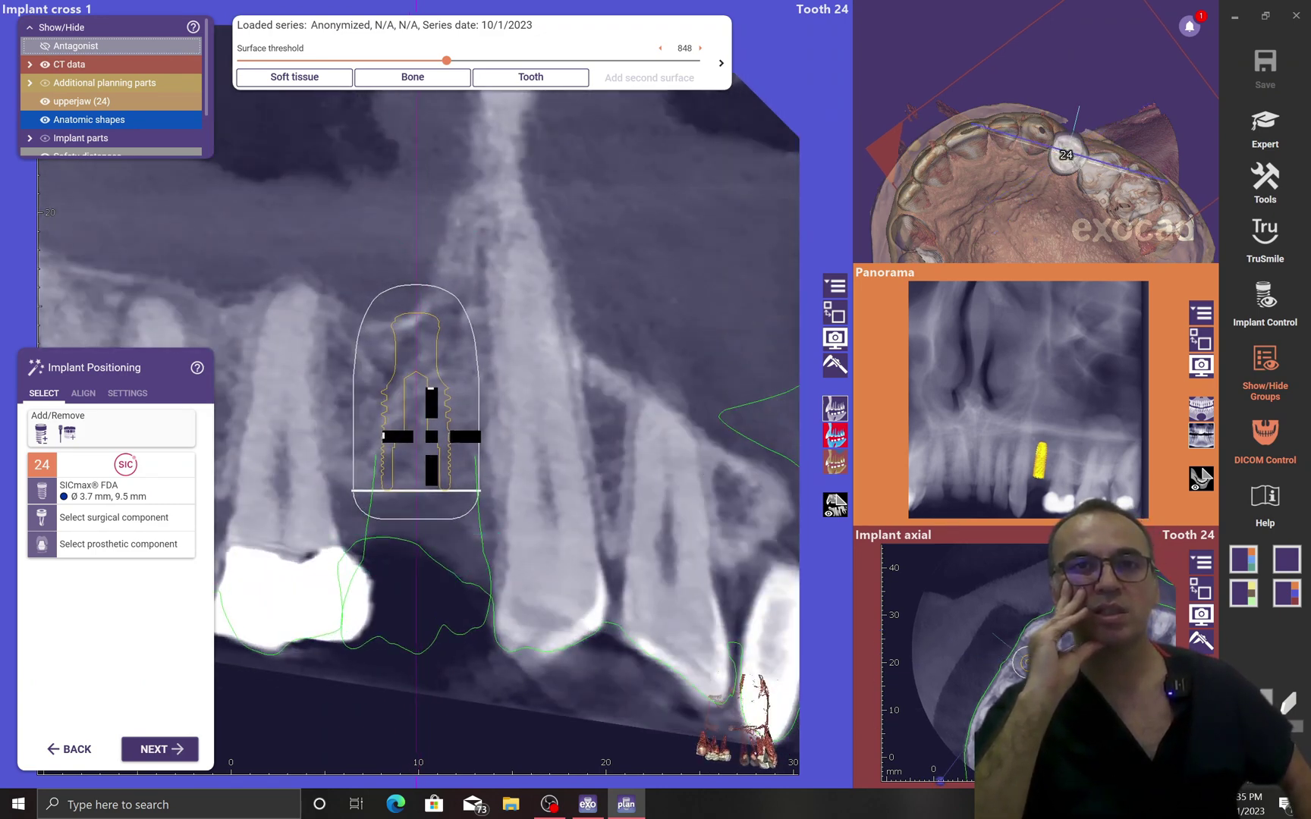
pyautogui.moveTo(433, 269); pyautogui.dragTo(455, 249)
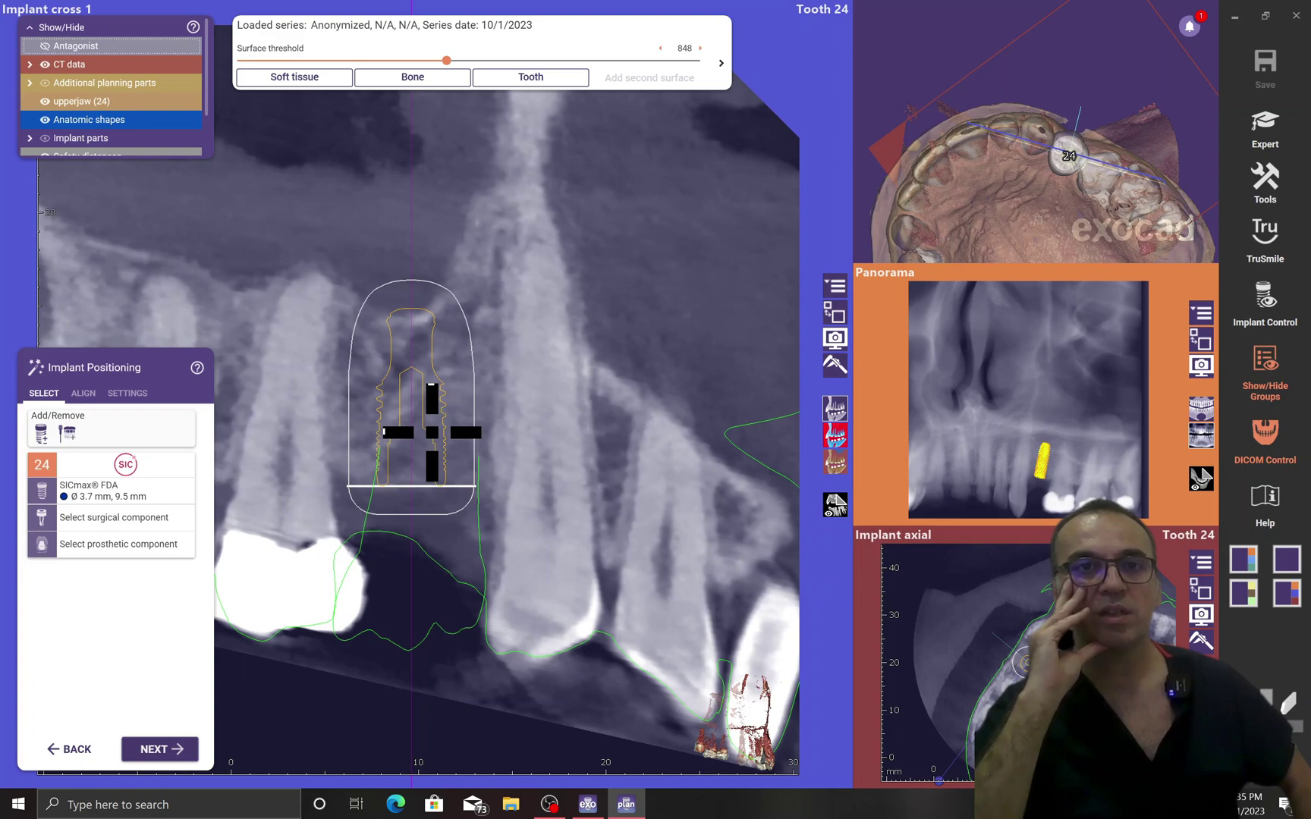
pyautogui.moveTo(438, 435); pyautogui.dragTo(431, 433)
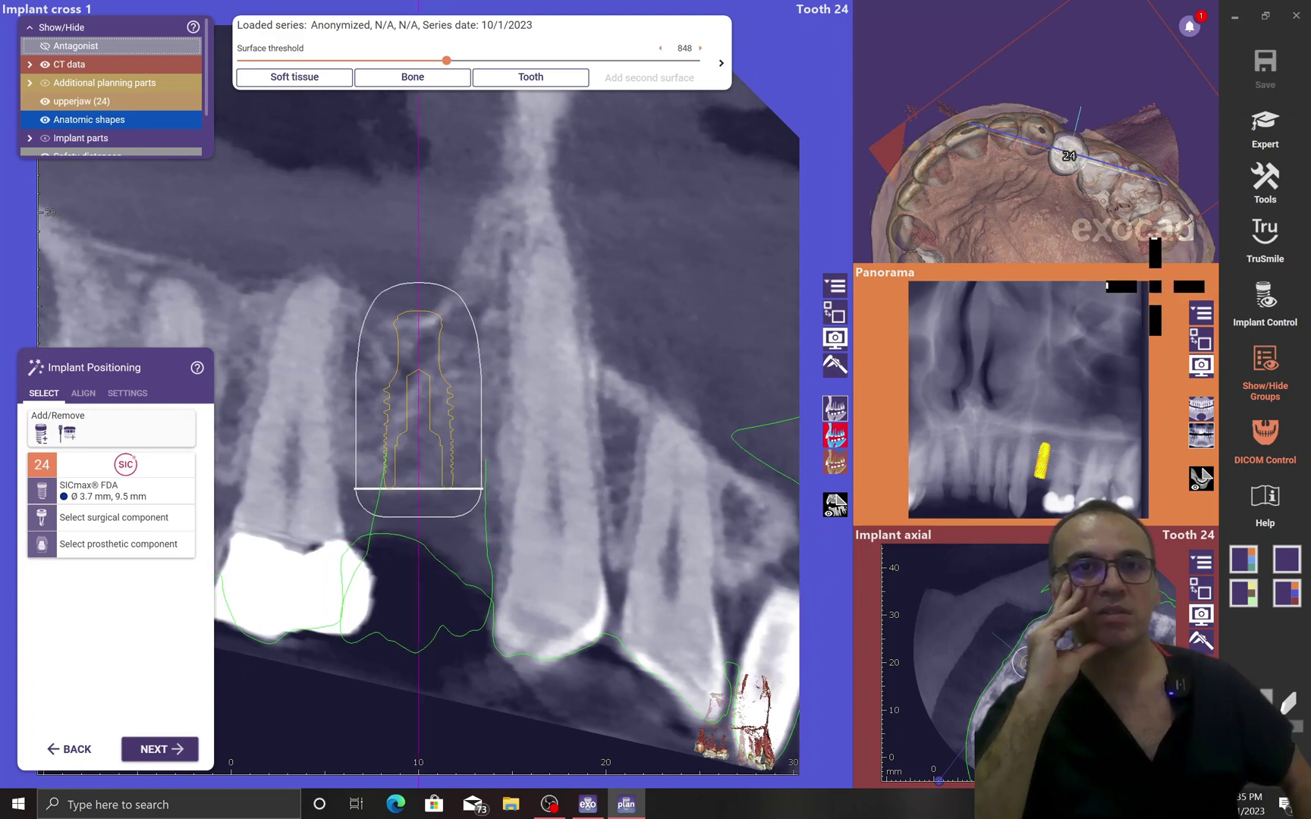
# Restore the 3D scene as the main view and show tooth 24 from the occlusal side
pyautogui.click(836, 314)
pyautogui.moveTo(840, 316); pyautogui.dragTo(580, 498, button='right')
pyautogui.scroll(5, 609, 488)
pyautogui.middleClick(741, 439)
pyautogui.moveTo(518, 451); pyautogui.dragTo(514, 449, button='right')
# Add the SIC GS Guided Sleeves Master UNI Sleeve, d 5.2 mm, D 6.0 mm, h 4.0 mm, with the SIC Short Guided Drill Kit
pyautogui.click(133, 518)
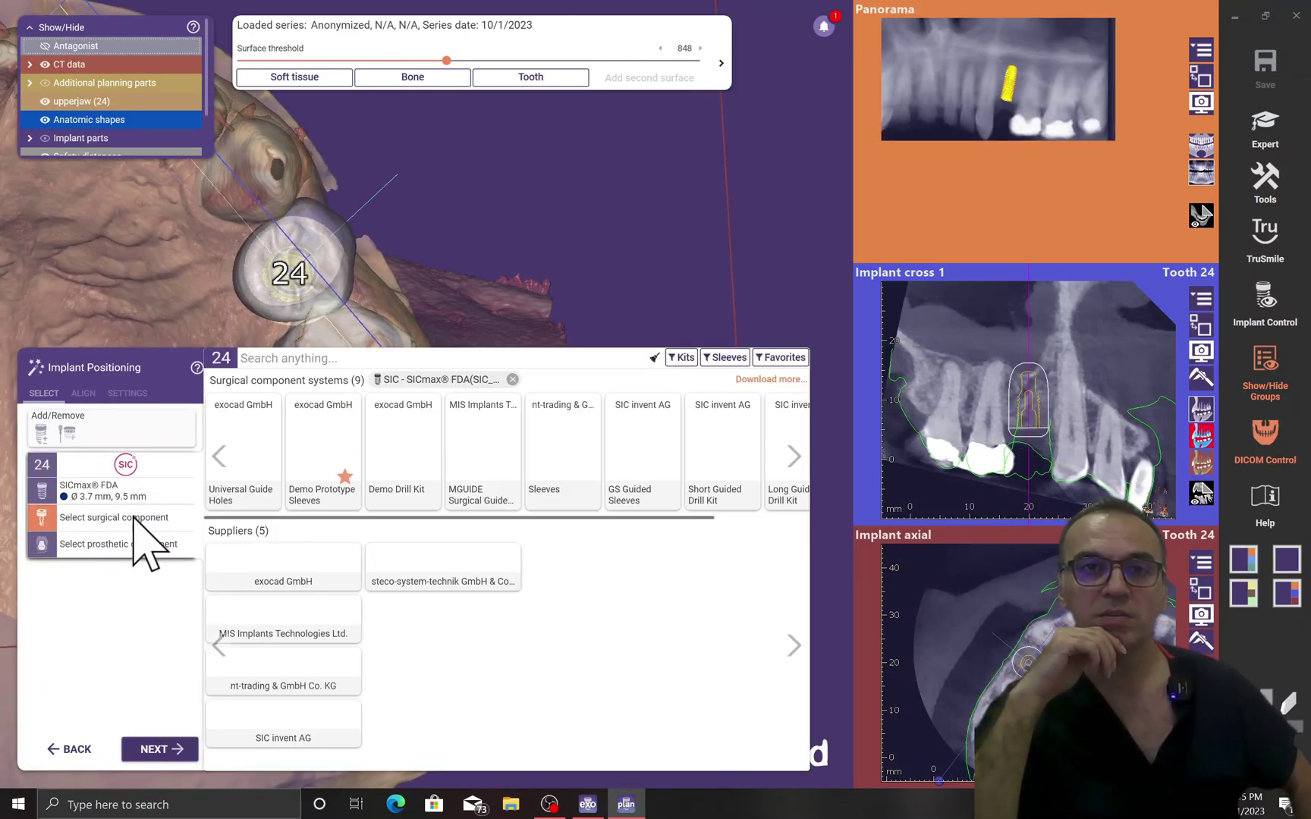
pyautogui.click(641, 455)
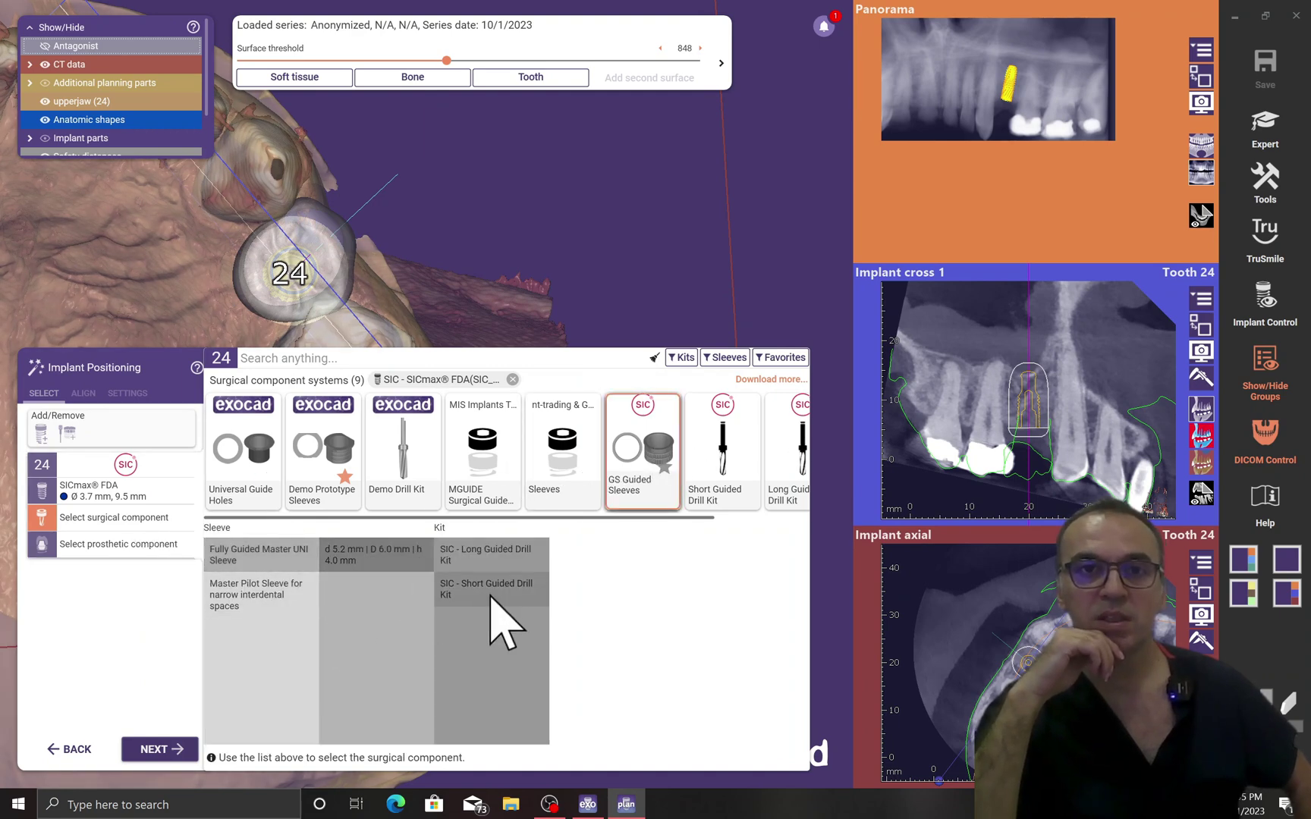
pyautogui.click(504, 584)
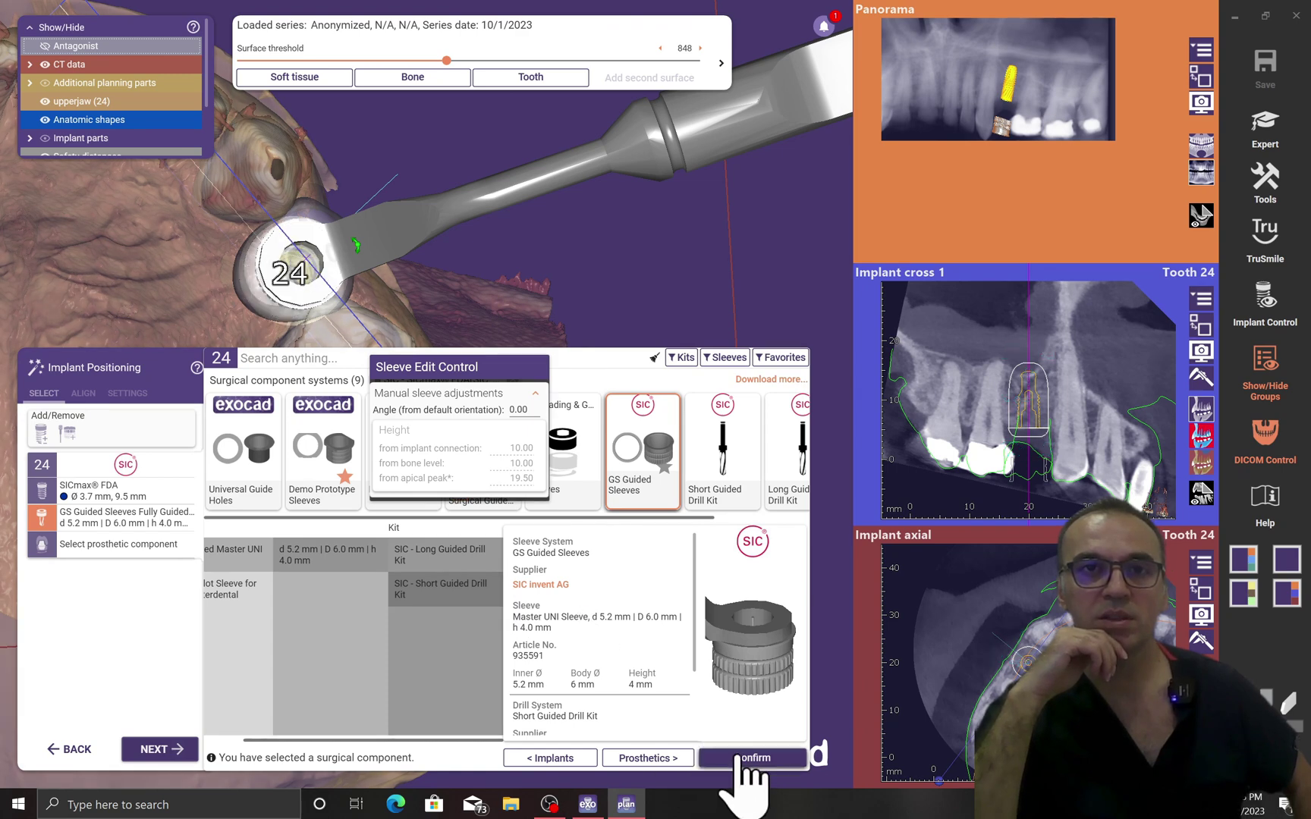
pyautogui.click(460, 552)
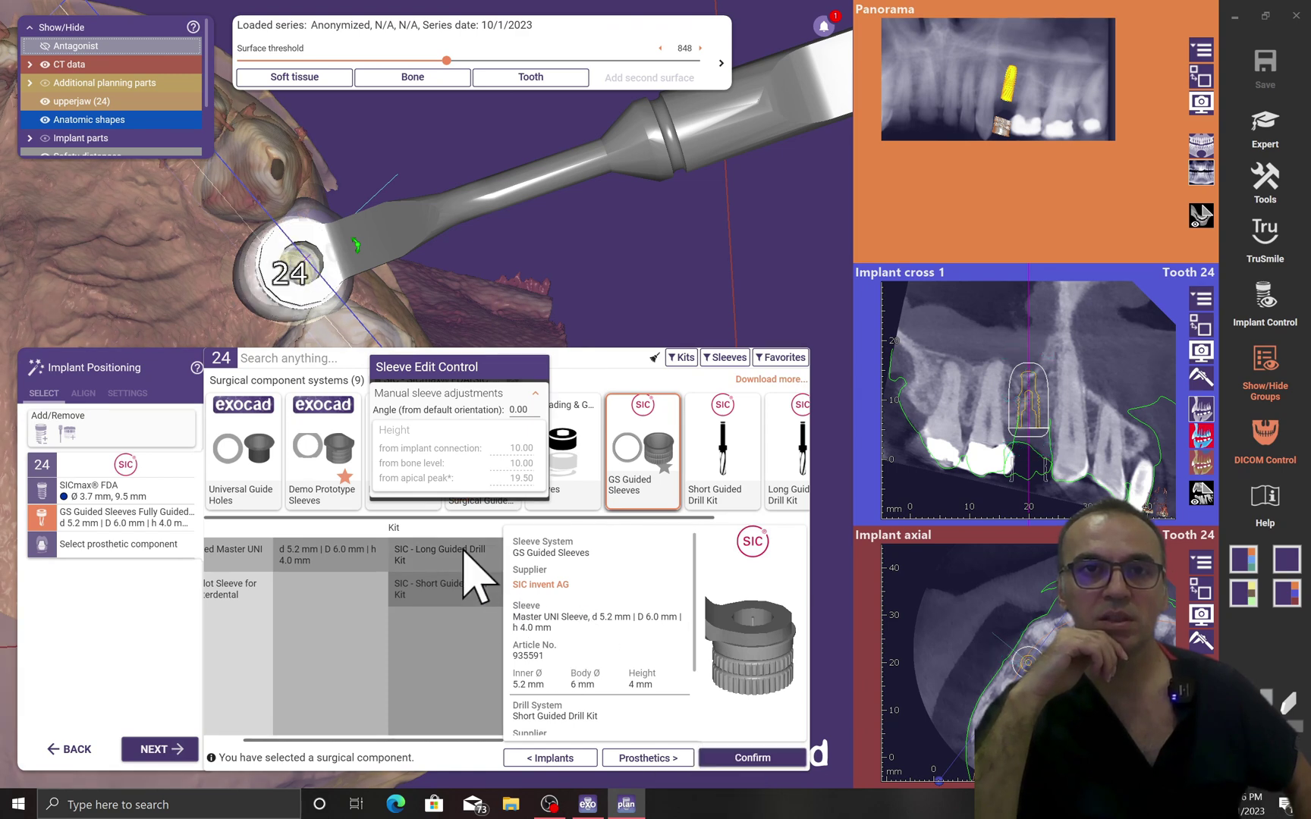
pyautogui.click(455, 614)
pyautogui.click(751, 757)
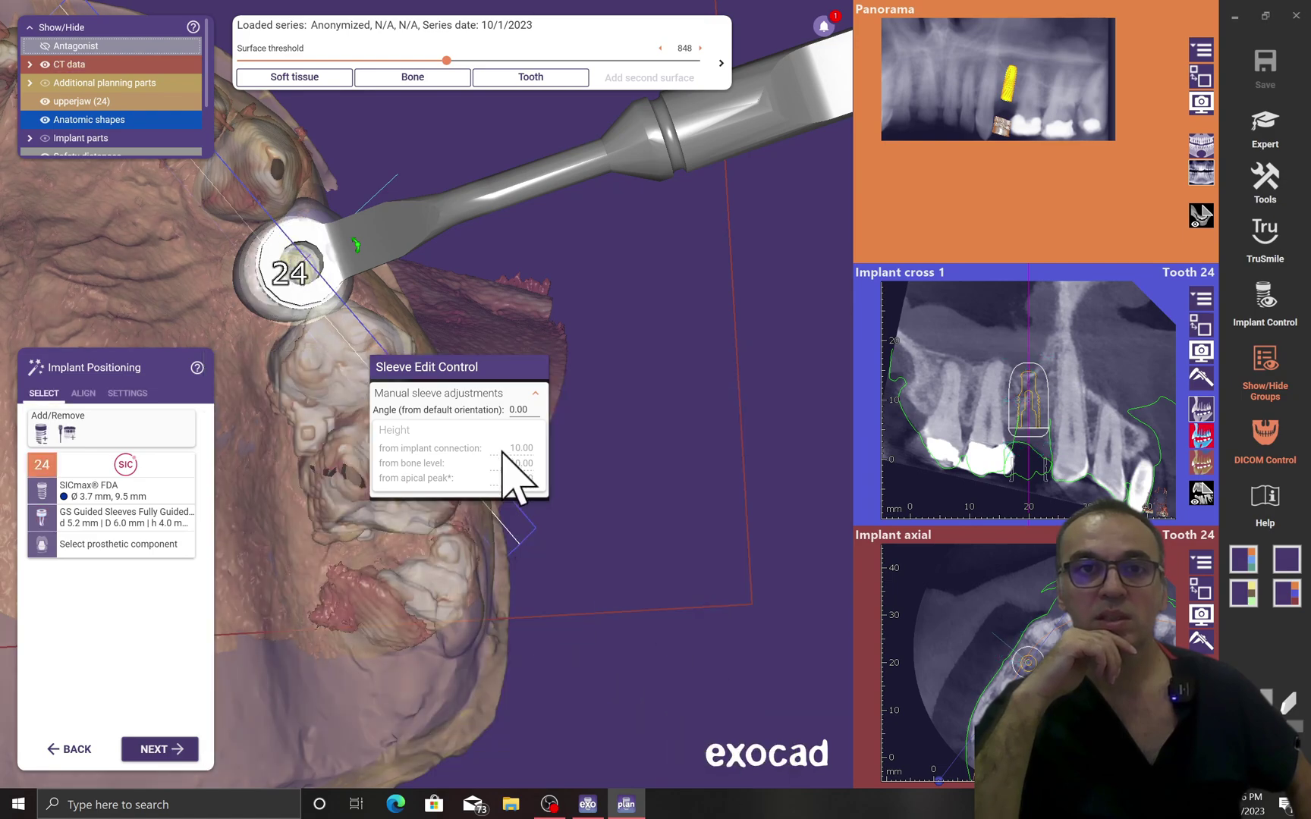
pyautogui.moveTo(455, 366); pyautogui.dragTo(113, 192)
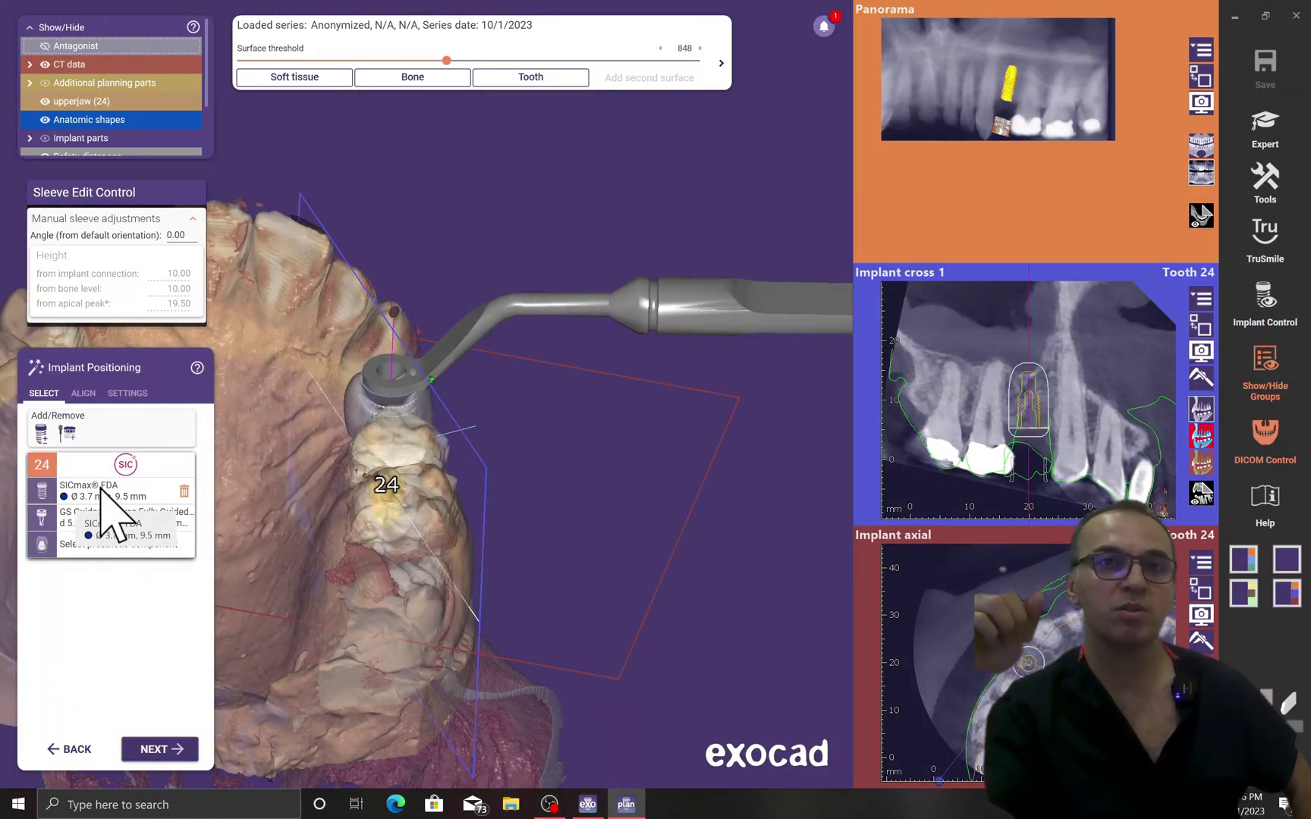
# Change the SICmax FDA implant to Ø 4.2 mm, 9.5 mm long, and reconfirm its GS guided sleeve
pyautogui.click(99, 494)
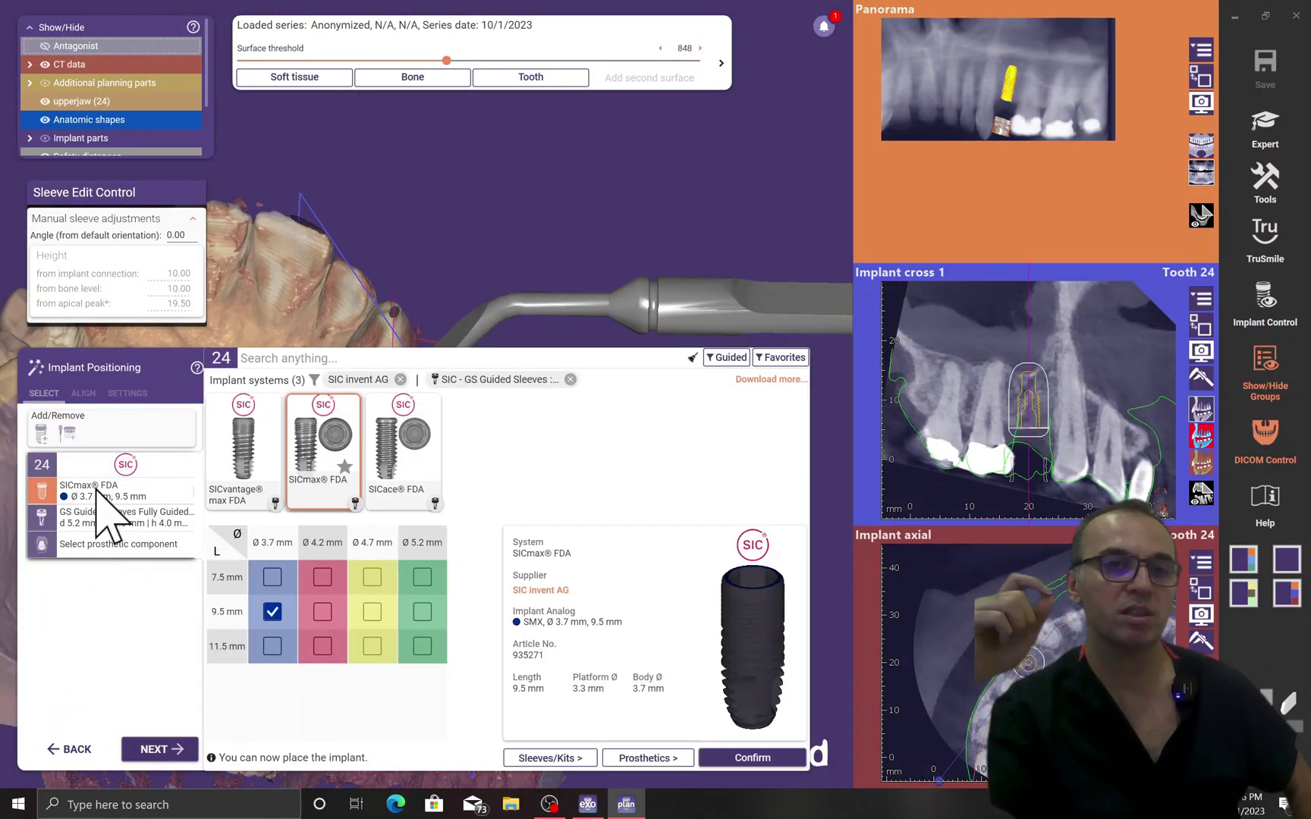
pyautogui.click(322, 611)
pyautogui.click(771, 755)
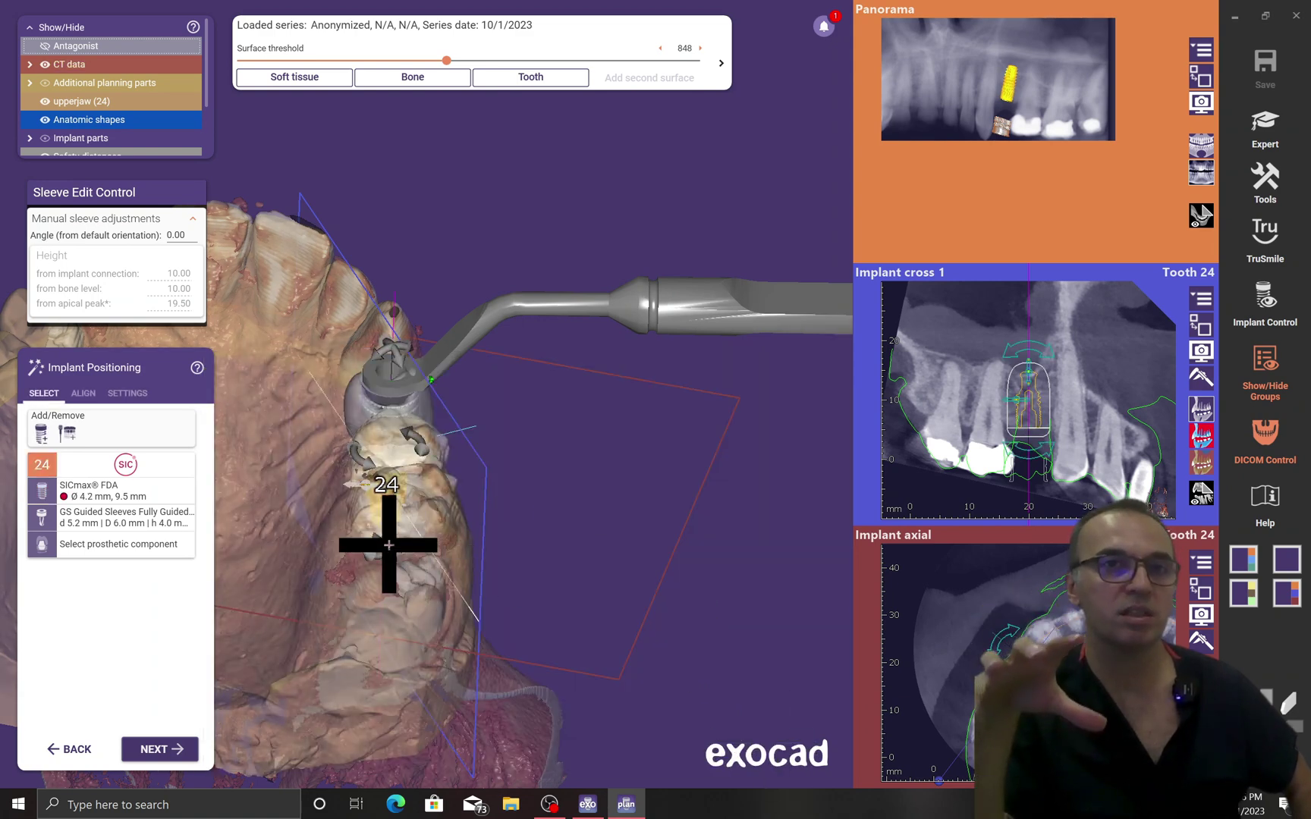
pyautogui.click(76, 520)
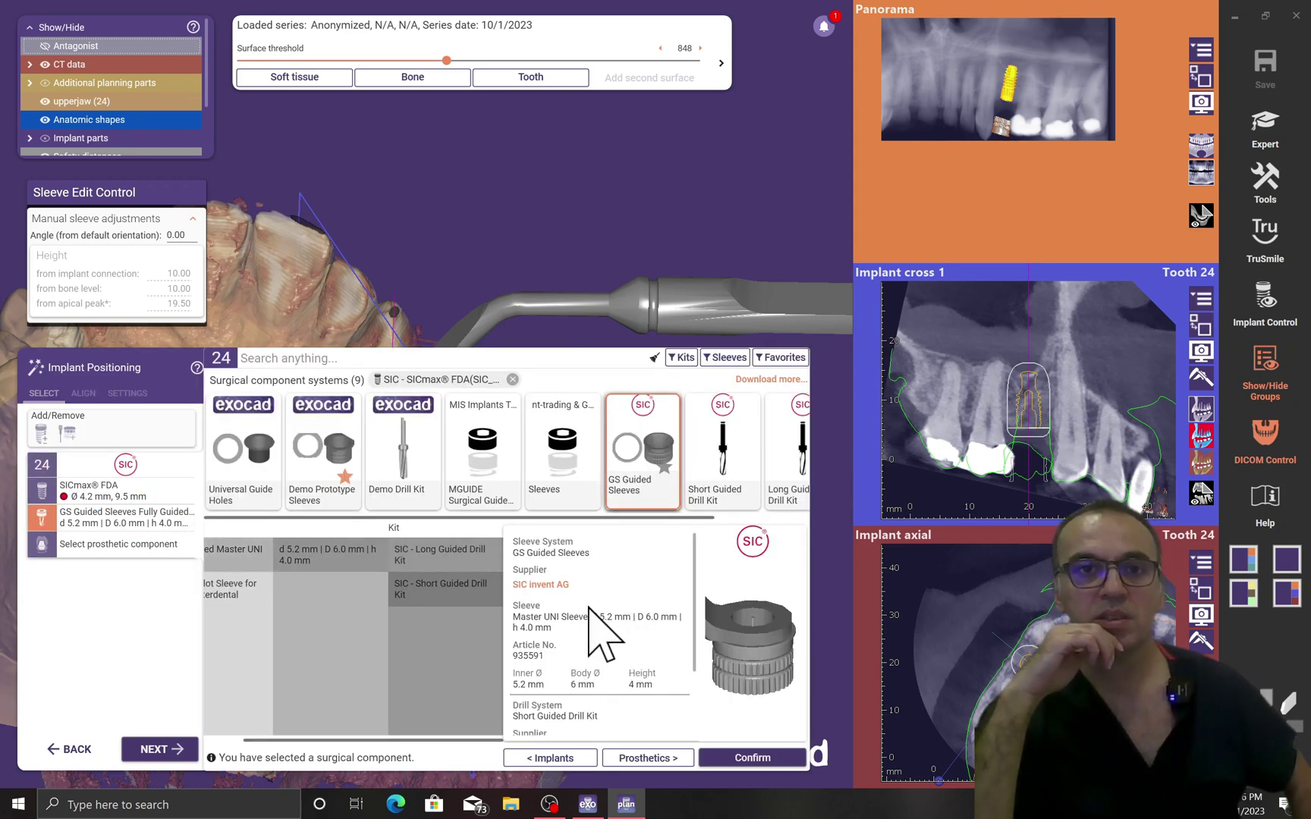
pyautogui.click(751, 758)
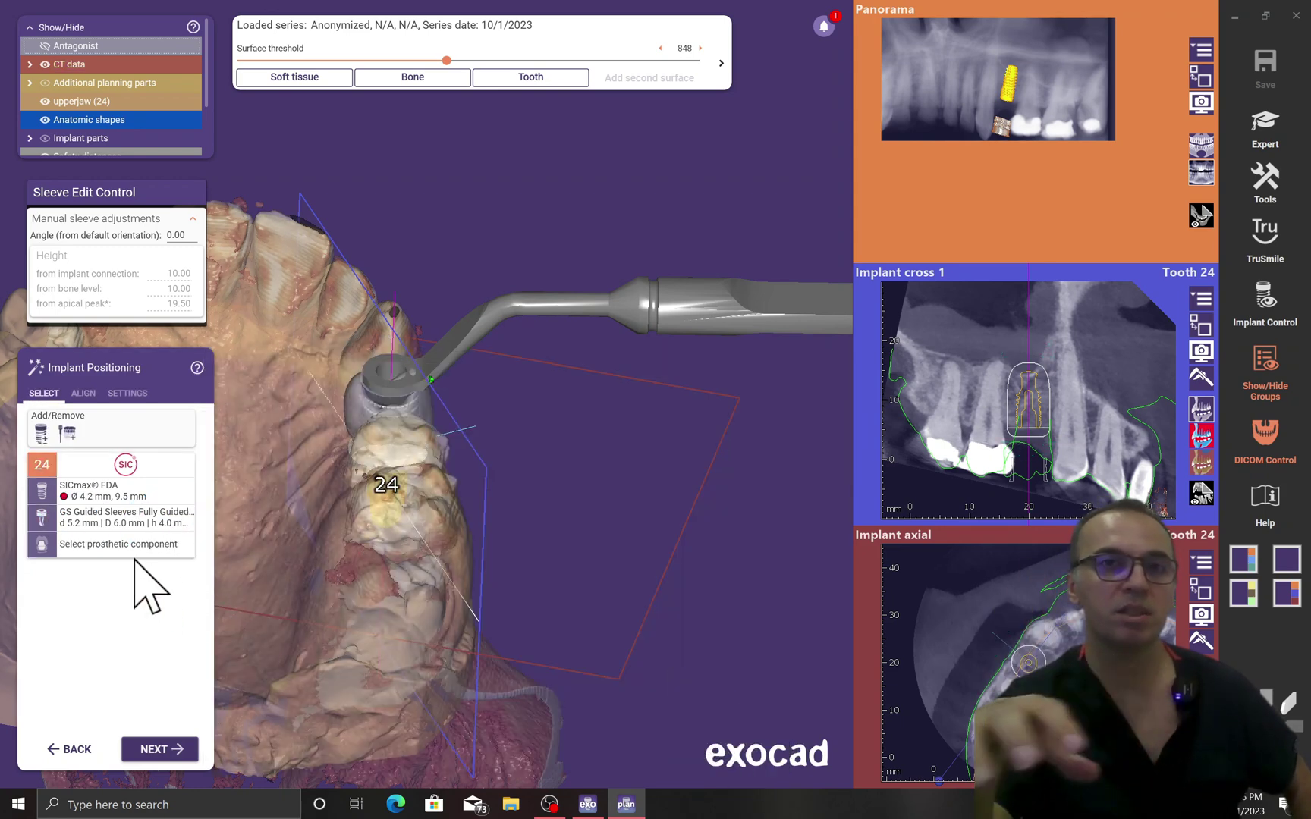
# Finish implant positioning without a prosthetic component and approve the planning by confirming the listed statements
pyautogui.click(118, 544)
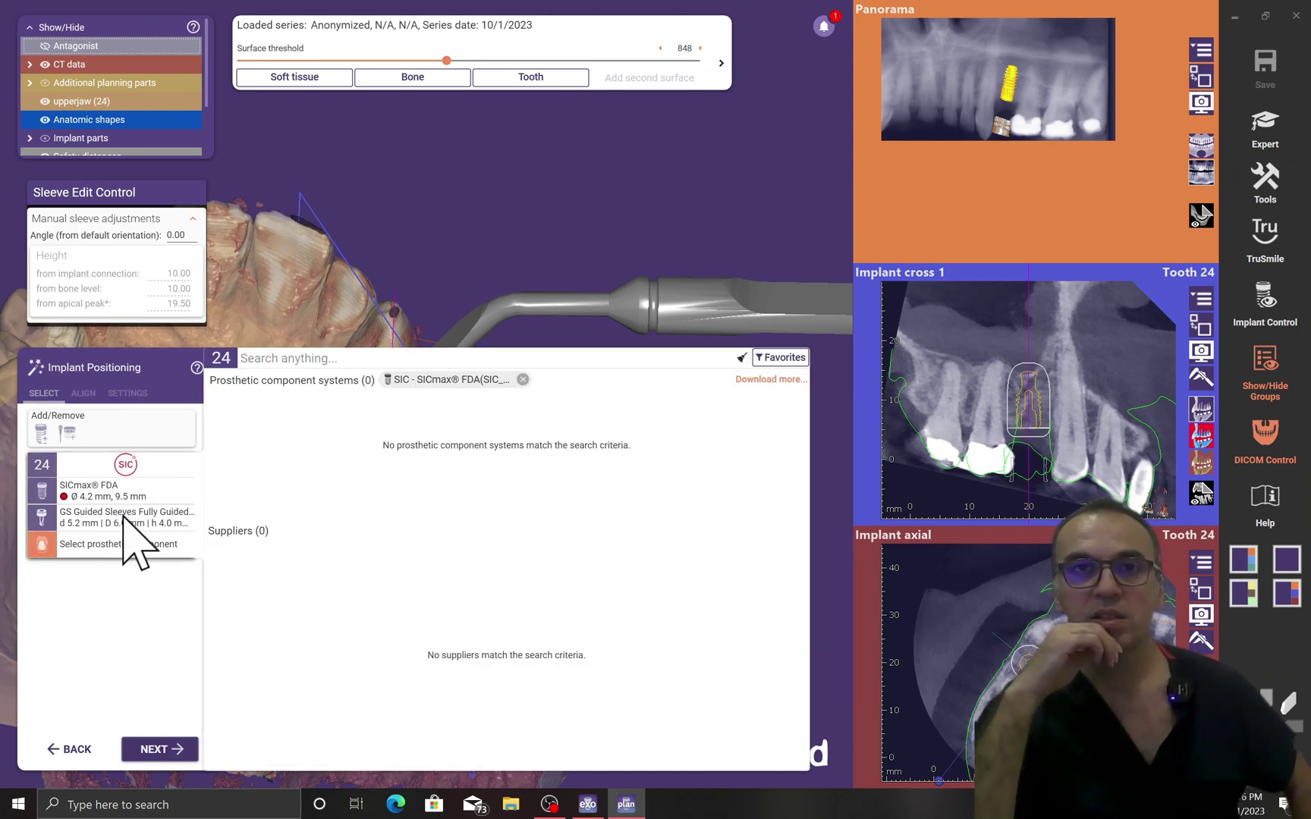
pyautogui.click(156, 748)
pyautogui.click(416, 611)
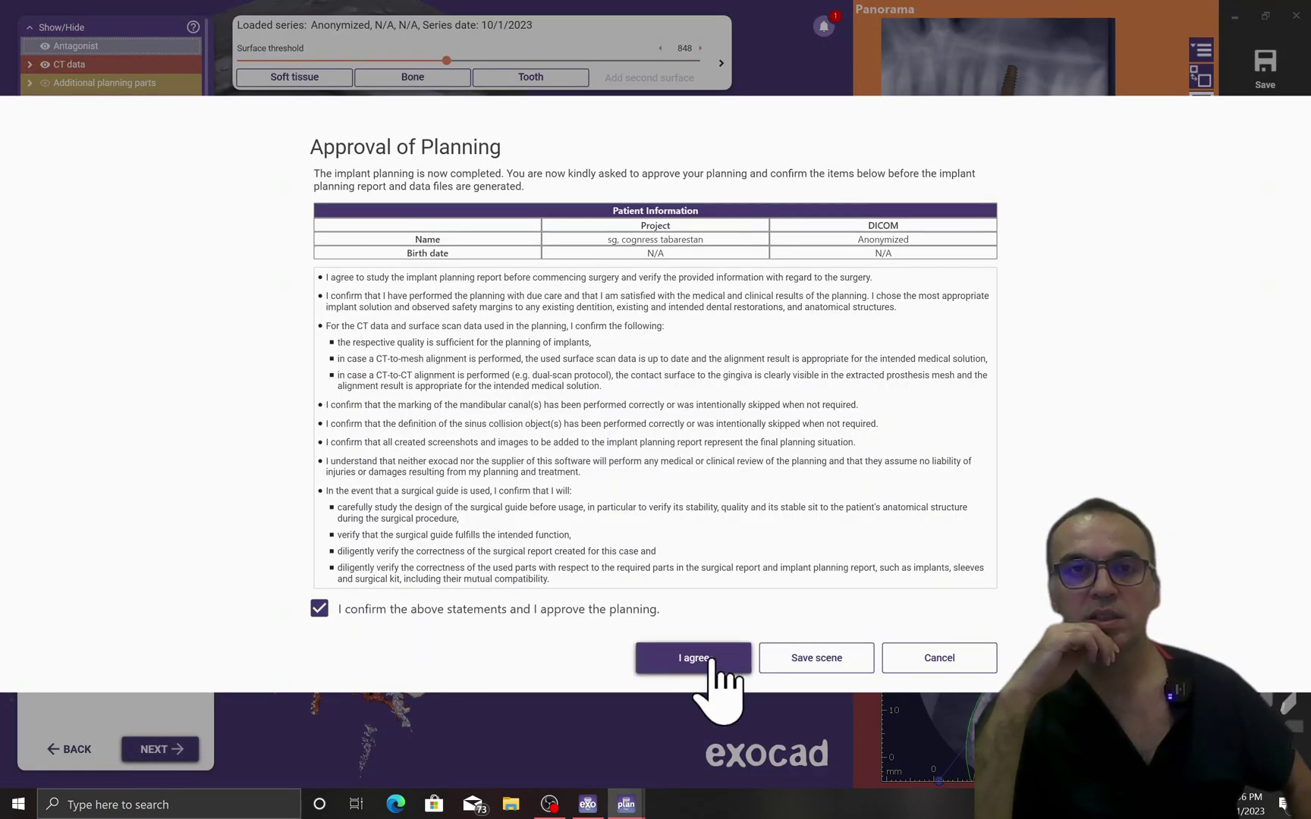
pyautogui.click(694, 658)
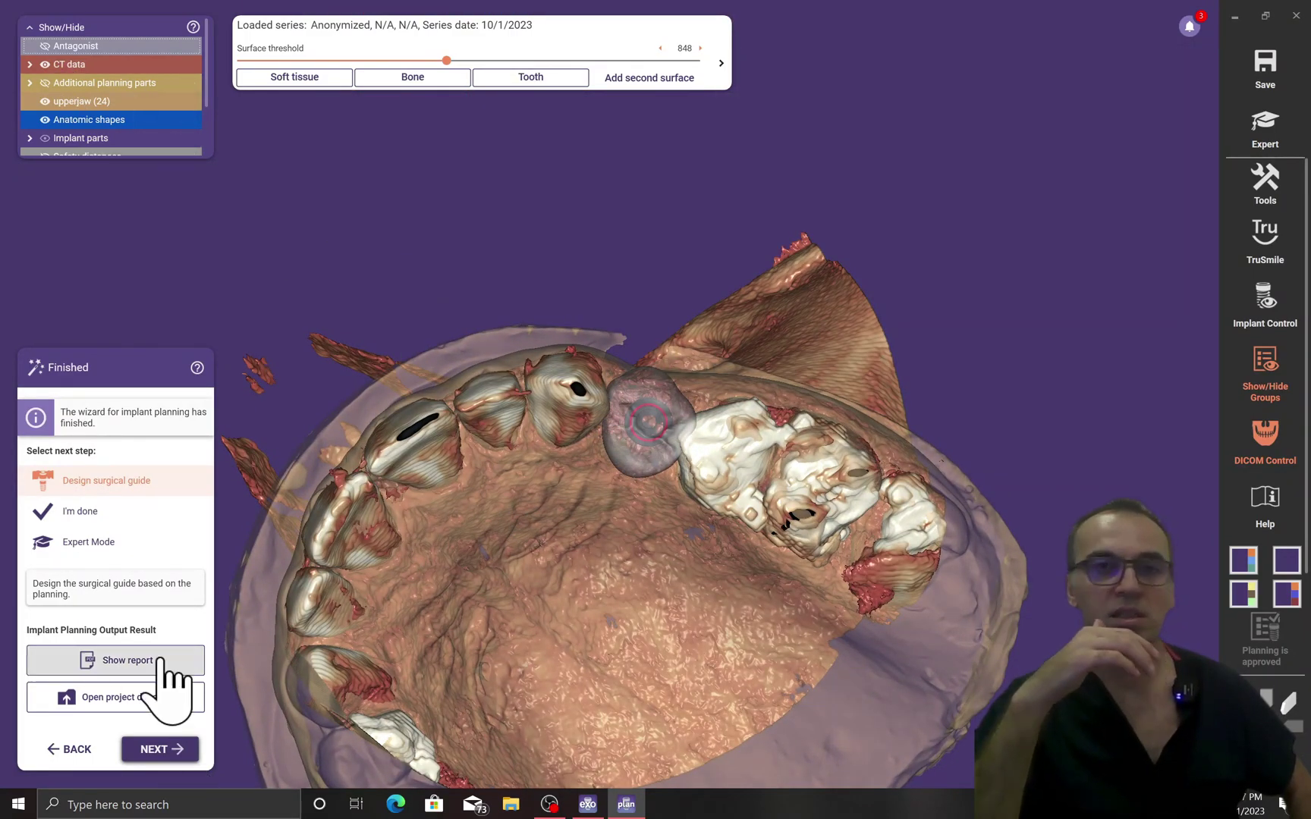
# Start the surgical guide design, accepting the tooth 24 upper jaw scan as base mesh and the default sleeve mount settings
pyautogui.click(159, 749)
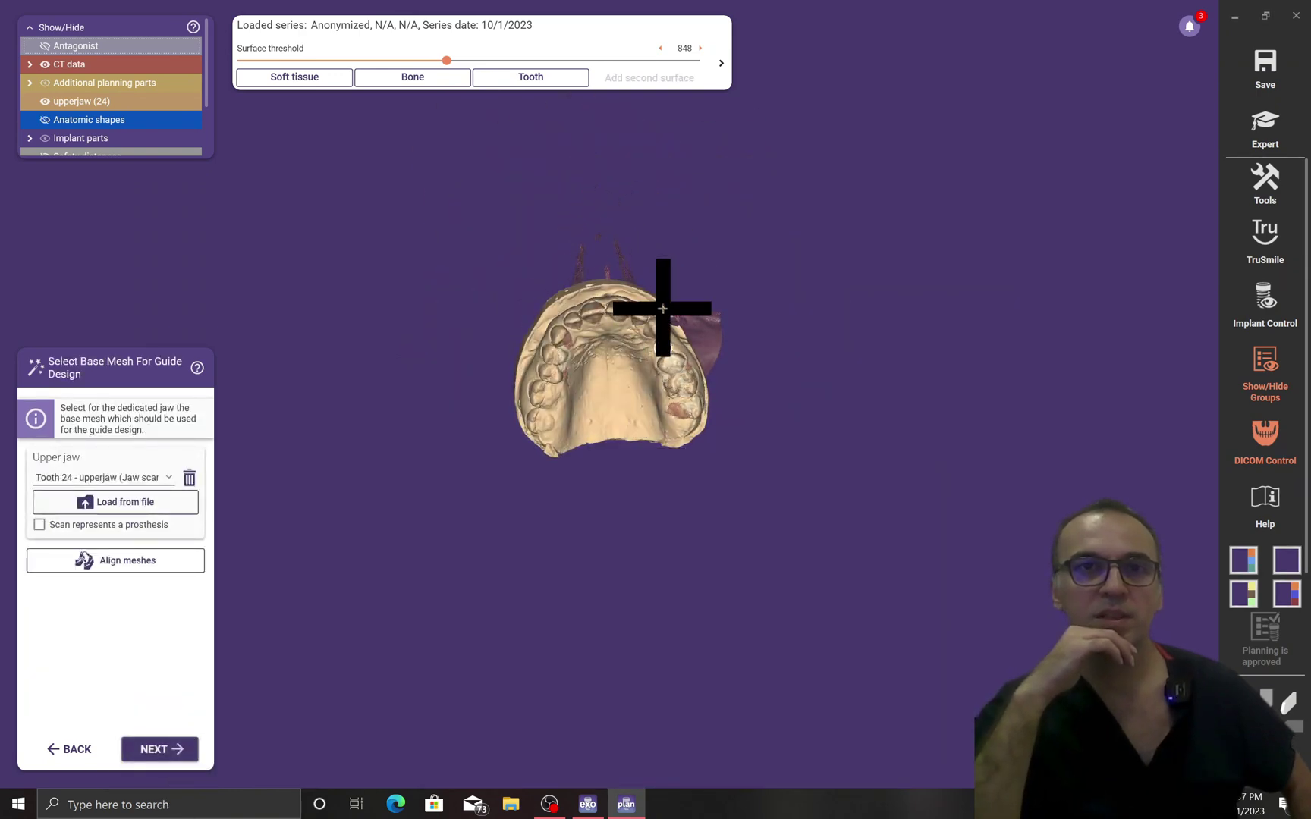
pyautogui.click(161, 749)
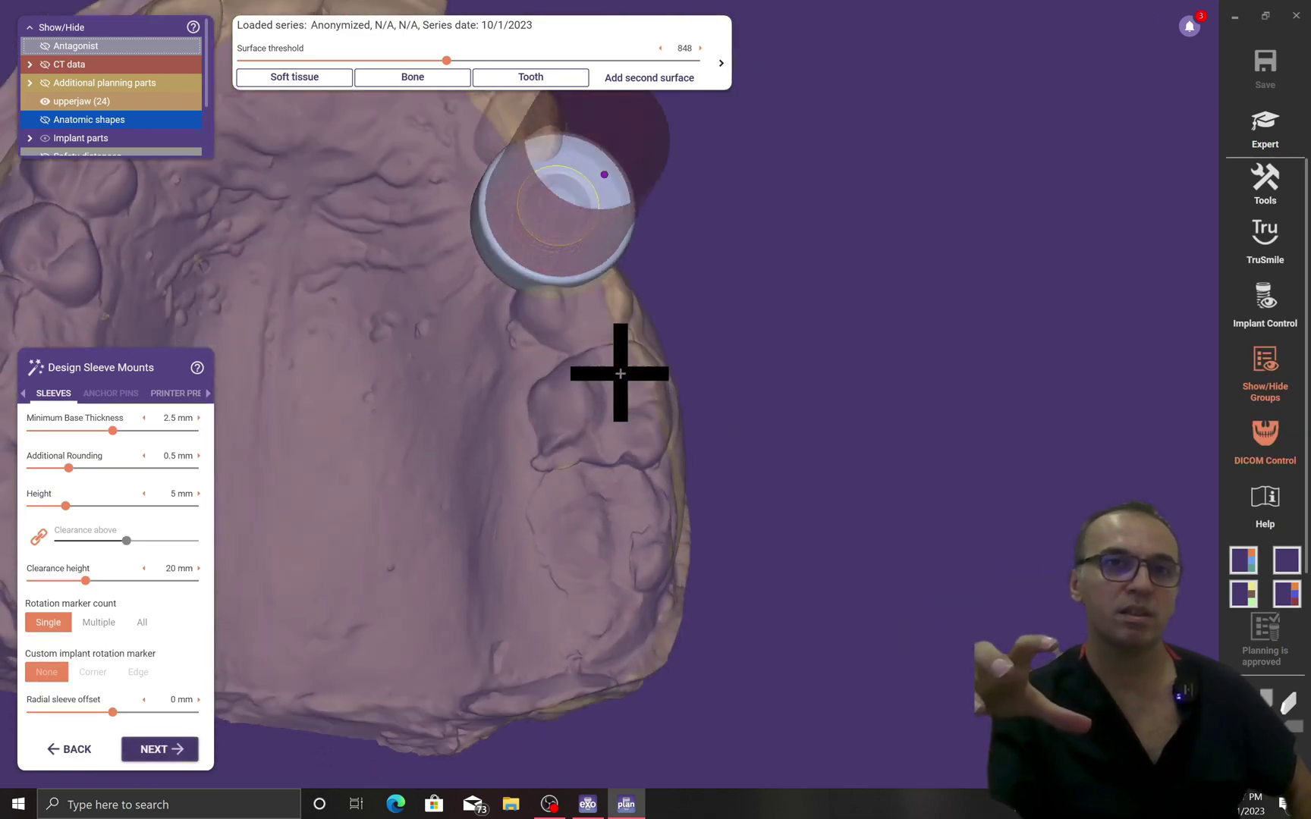
pyautogui.click(169, 751)
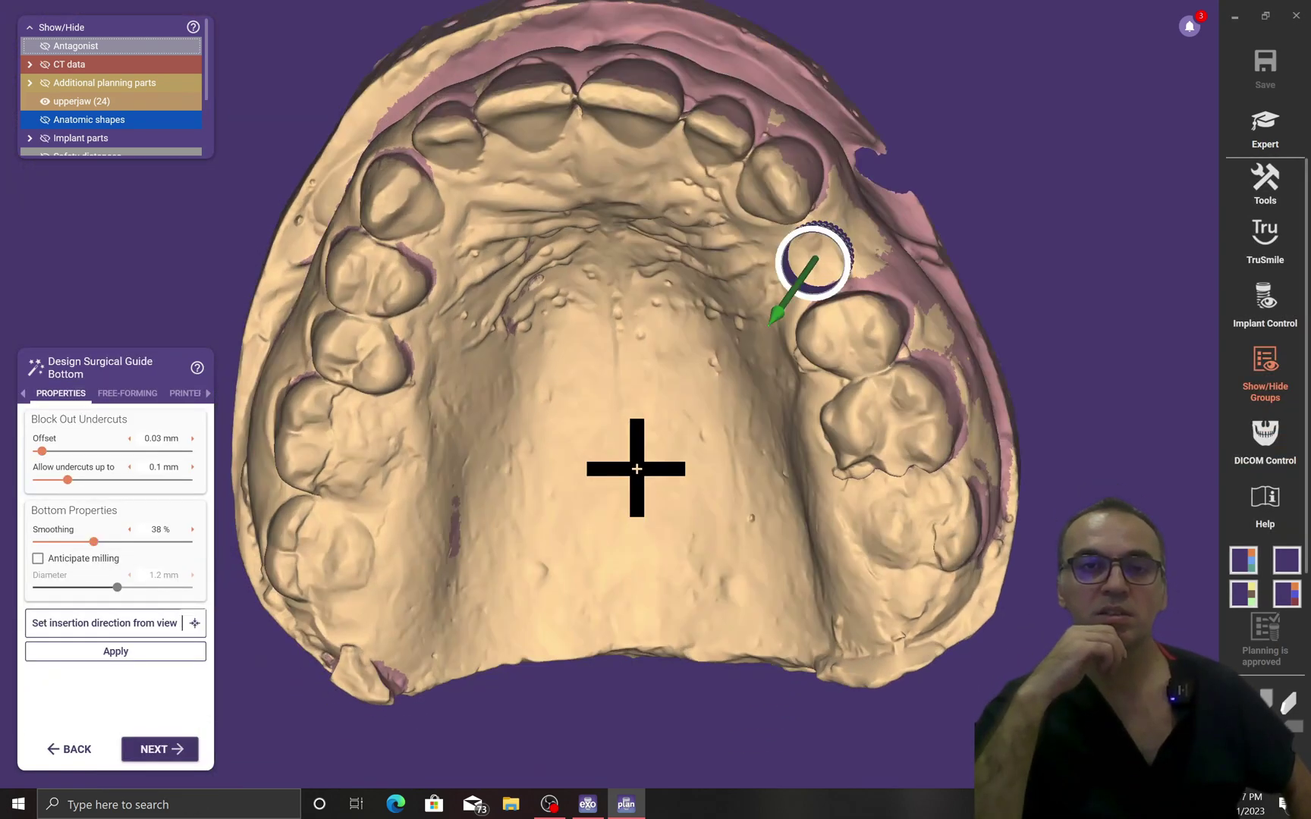
# Compute the guide bottom with the insertion direction taken from the view, a 0.2 mm offset and 0 mm allowed undercuts
pyautogui.moveTo(637, 469); pyautogui.dragTo(636, 469, button='right')
pyautogui.click(130, 627)
pyautogui.click(190, 654)
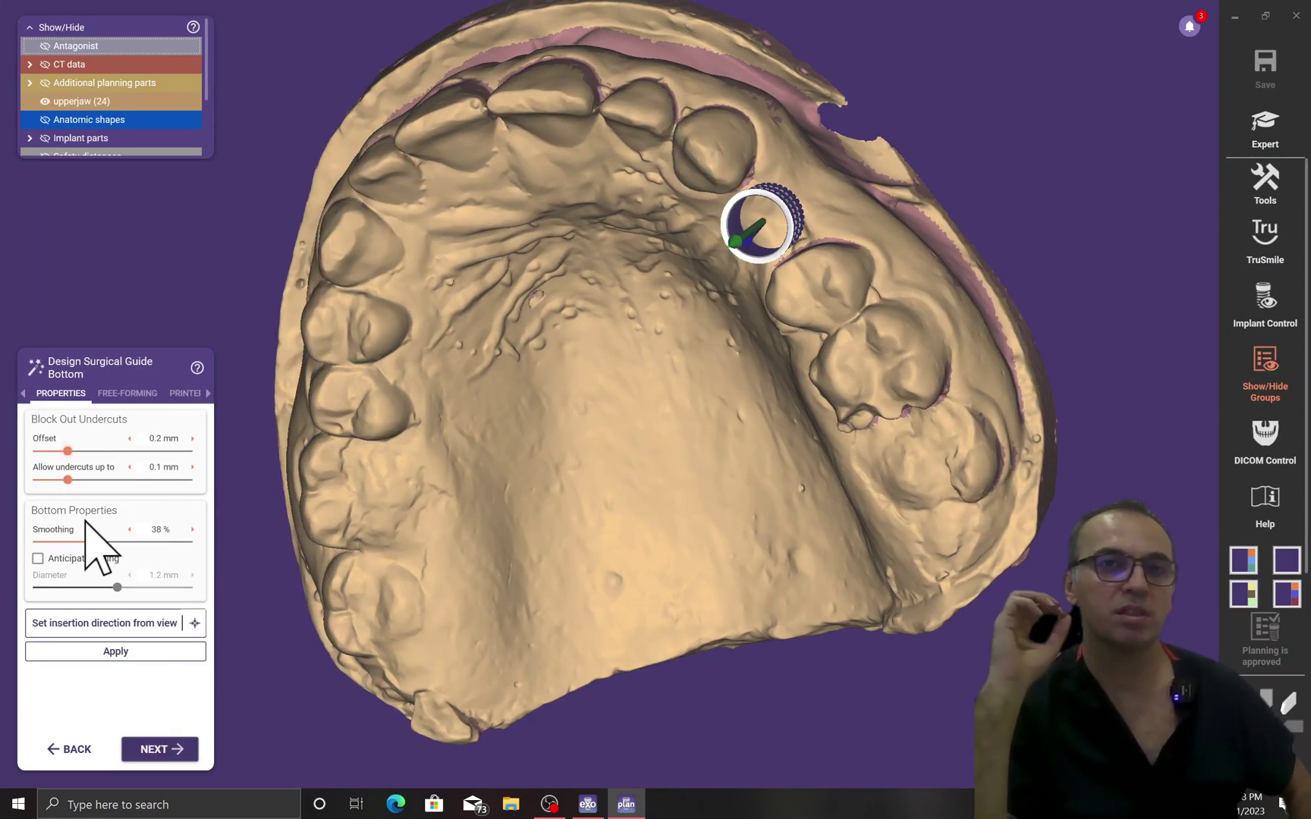
pyautogui.click(106, 657)
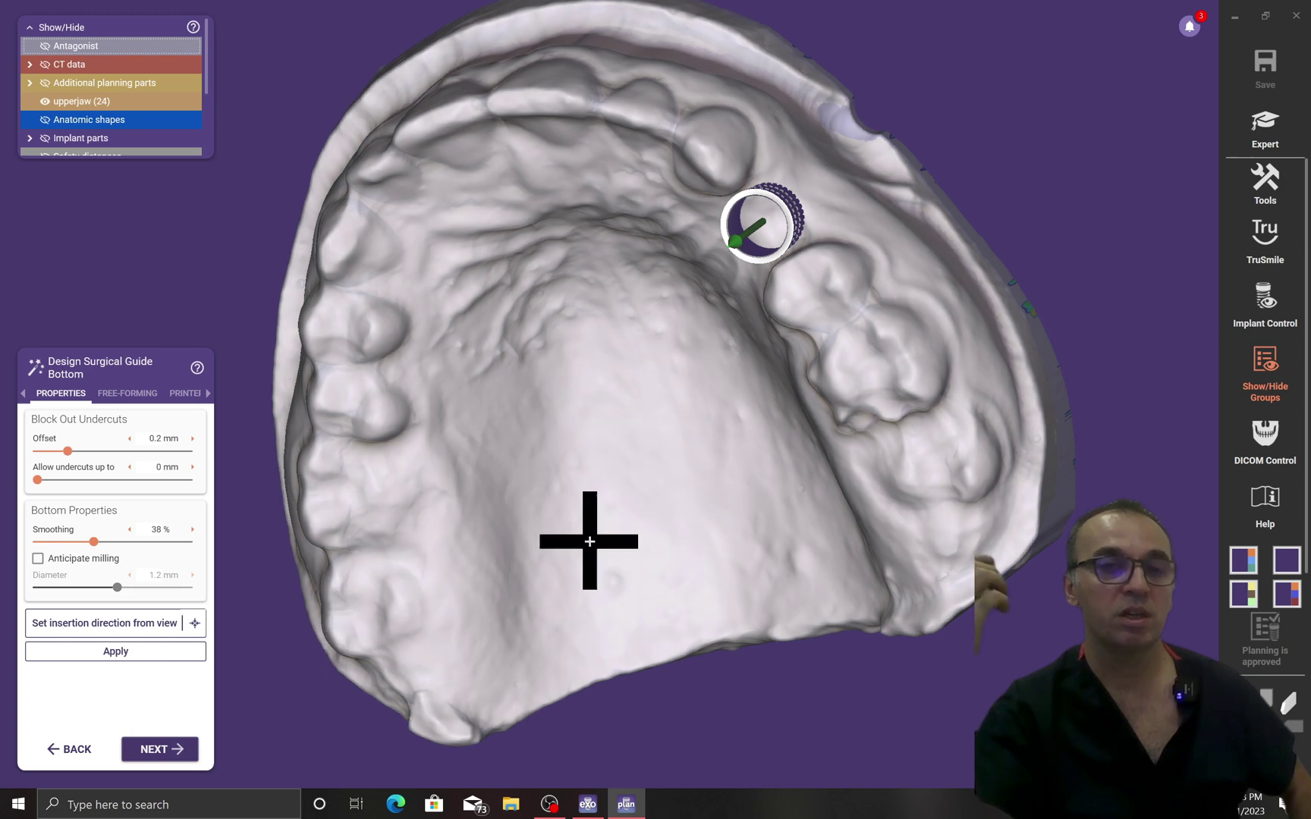
pyautogui.moveTo(588, 542); pyautogui.dragTo(584, 484, button='right')
pyautogui.click(166, 749)
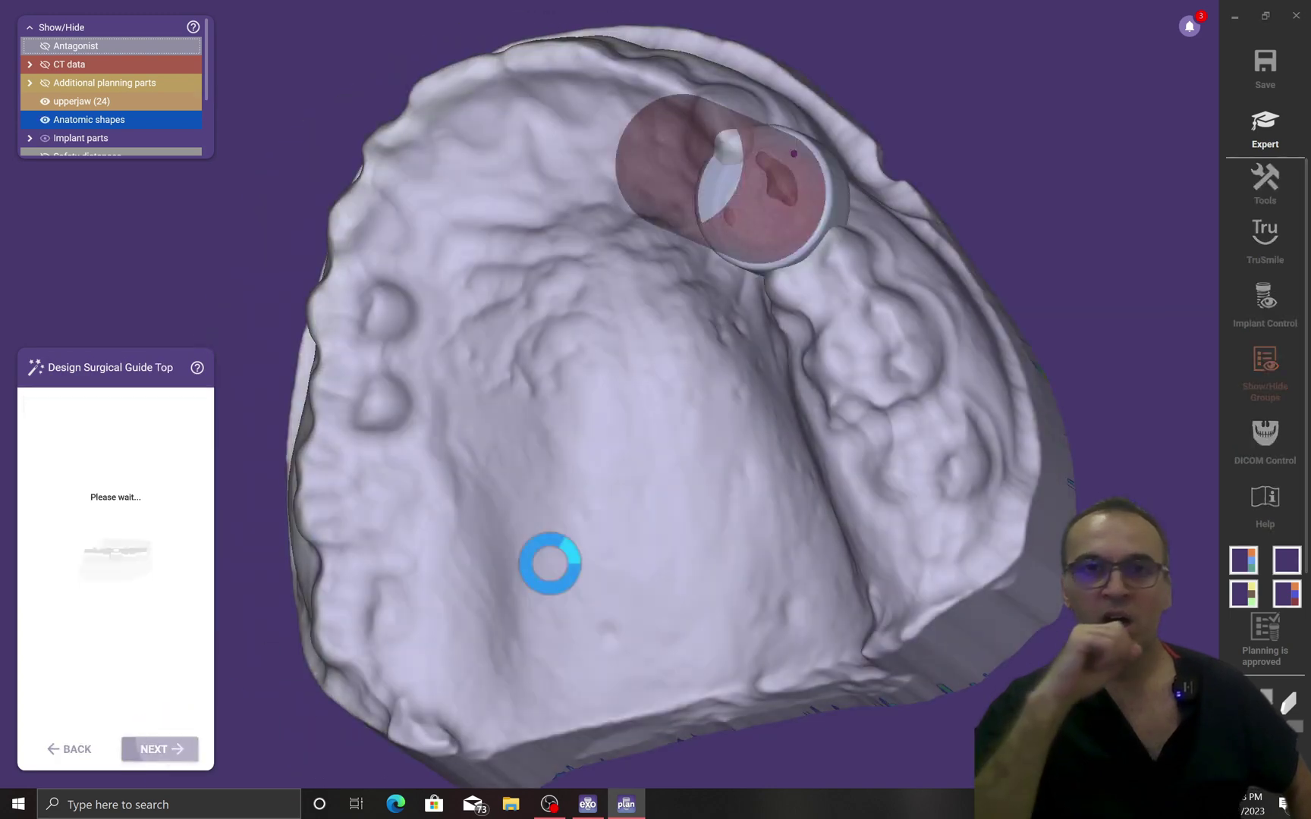
# Start the guide margin line on the first molar, crossing its occlusal surface and running along the palatal gingiva towards the sleeve
pyautogui.scroll(5, 843, 377)
pyautogui.moveTo(767, 378); pyautogui.dragTo(848, 343, button='right')
pyautogui.click(849, 342)
pyautogui.click(777, 372)
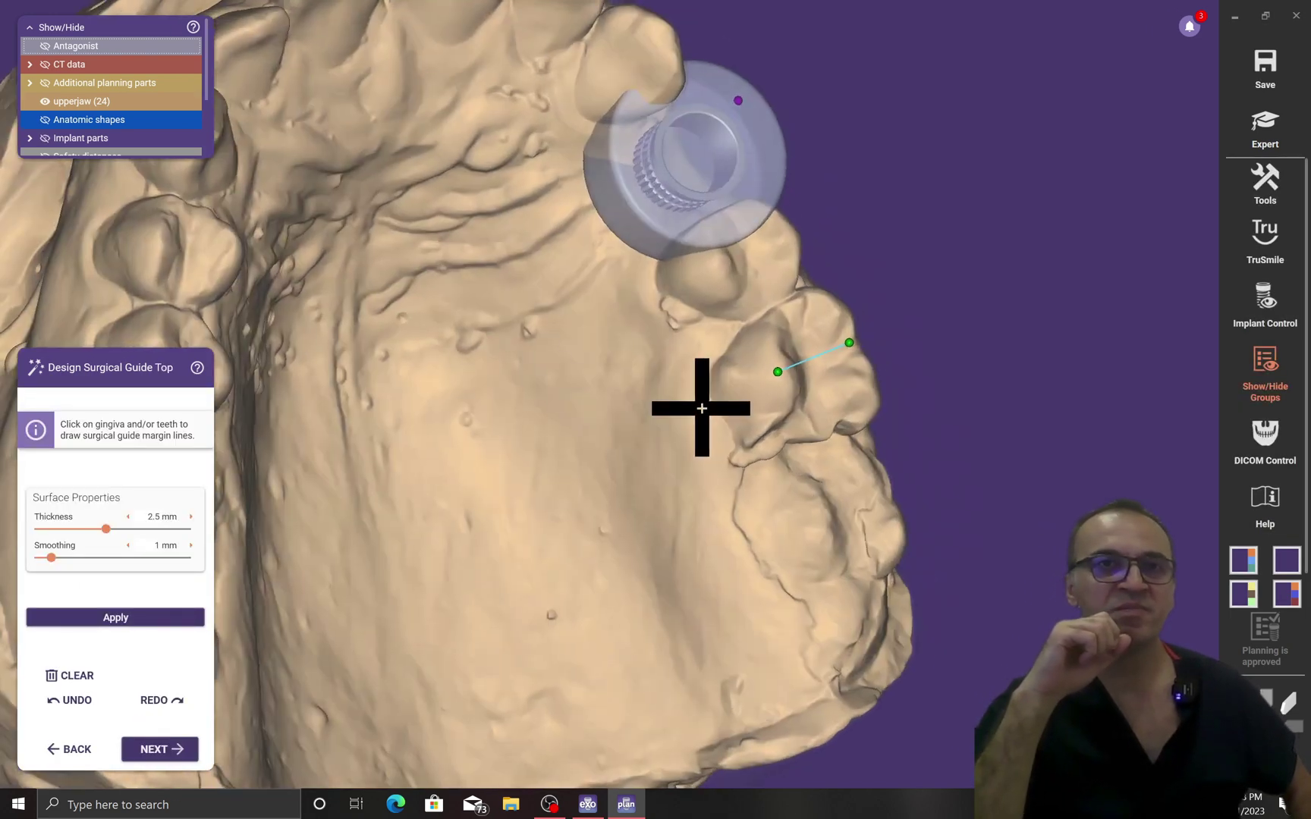
pyautogui.click(702, 408)
pyautogui.click(635, 333)
# Continue the margin line palatally behind the front teeth and over the central incisor onto the labial gingiva
pyautogui.moveTo(948, 181); pyautogui.dragTo(1068, 445, button='right')
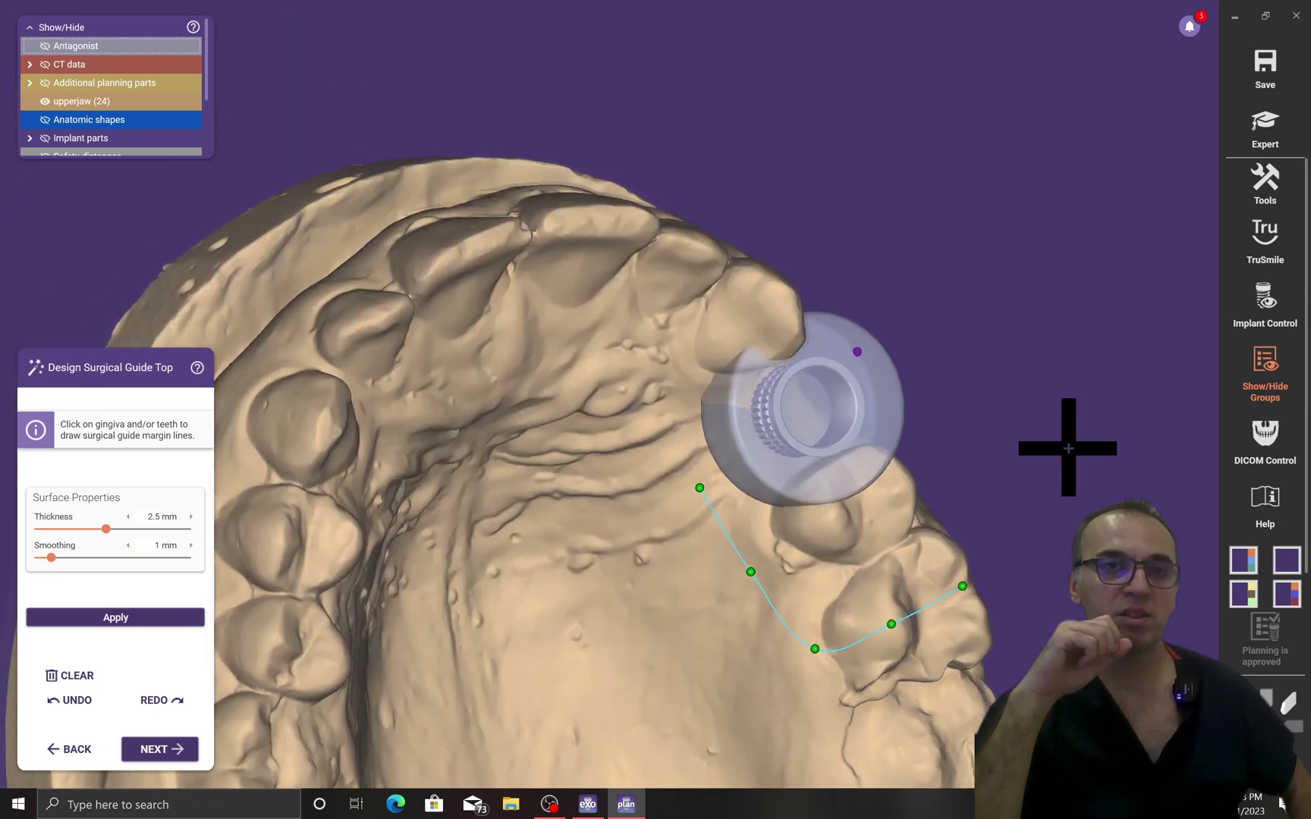
pyautogui.click(649, 388)
pyautogui.click(591, 223)
pyautogui.moveTo(592, 193); pyautogui.dragTo(590, 249, button='right')
pyautogui.click(545, 339)
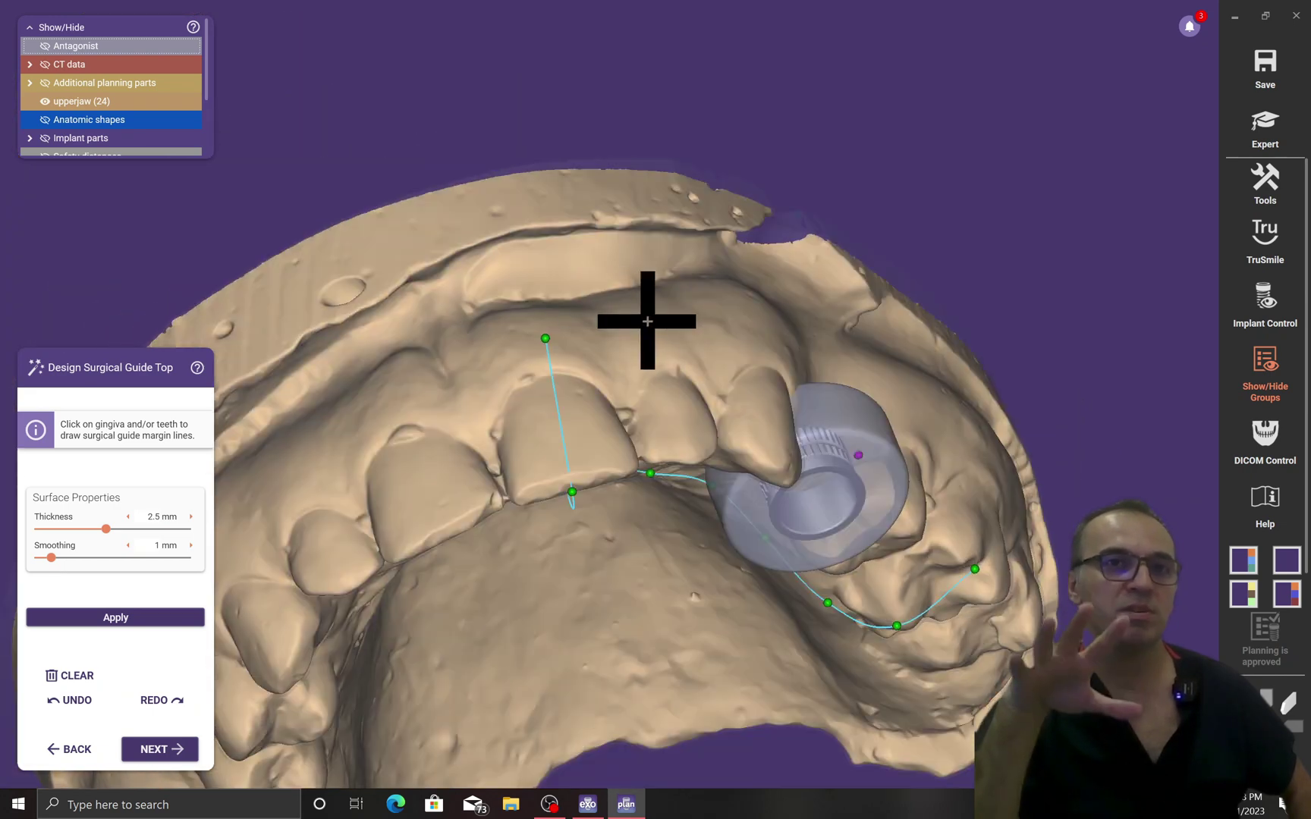
# Run the margin line along the labial and buccal gingiva past the sleeve and back to the first molar
pyautogui.click(648, 321)
pyautogui.click(736, 321)
pyautogui.moveTo(895, 360); pyautogui.dragTo(825, 360, button='right')
pyautogui.click(677, 359)
pyautogui.click(784, 386)
pyautogui.click(858, 416)
pyautogui.click(895, 443)
pyautogui.click(889, 491)
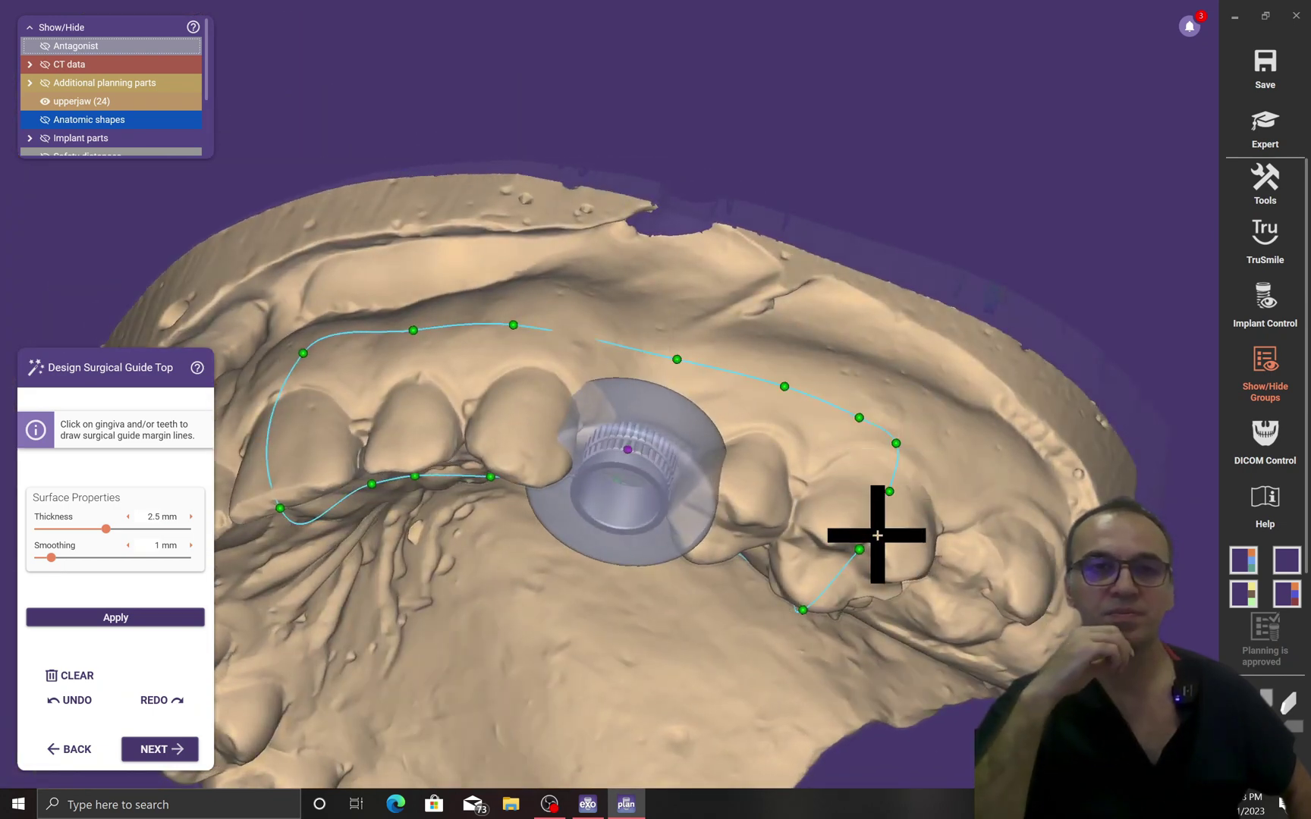
# Close the margin line and generate the guide top with 2.5 mm thickness and 1 mm smoothing
pyautogui.scroll(4, 856, 550)
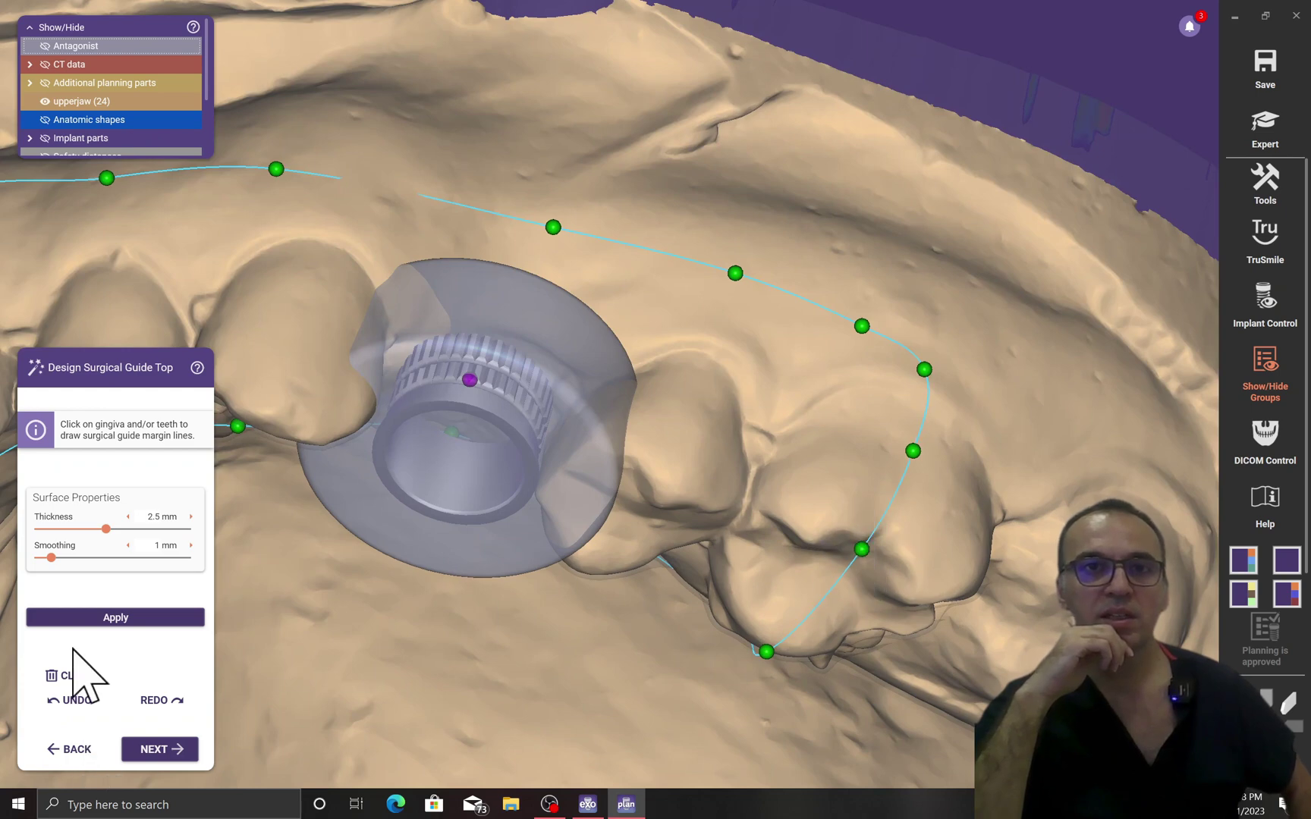
pyautogui.click(131, 616)
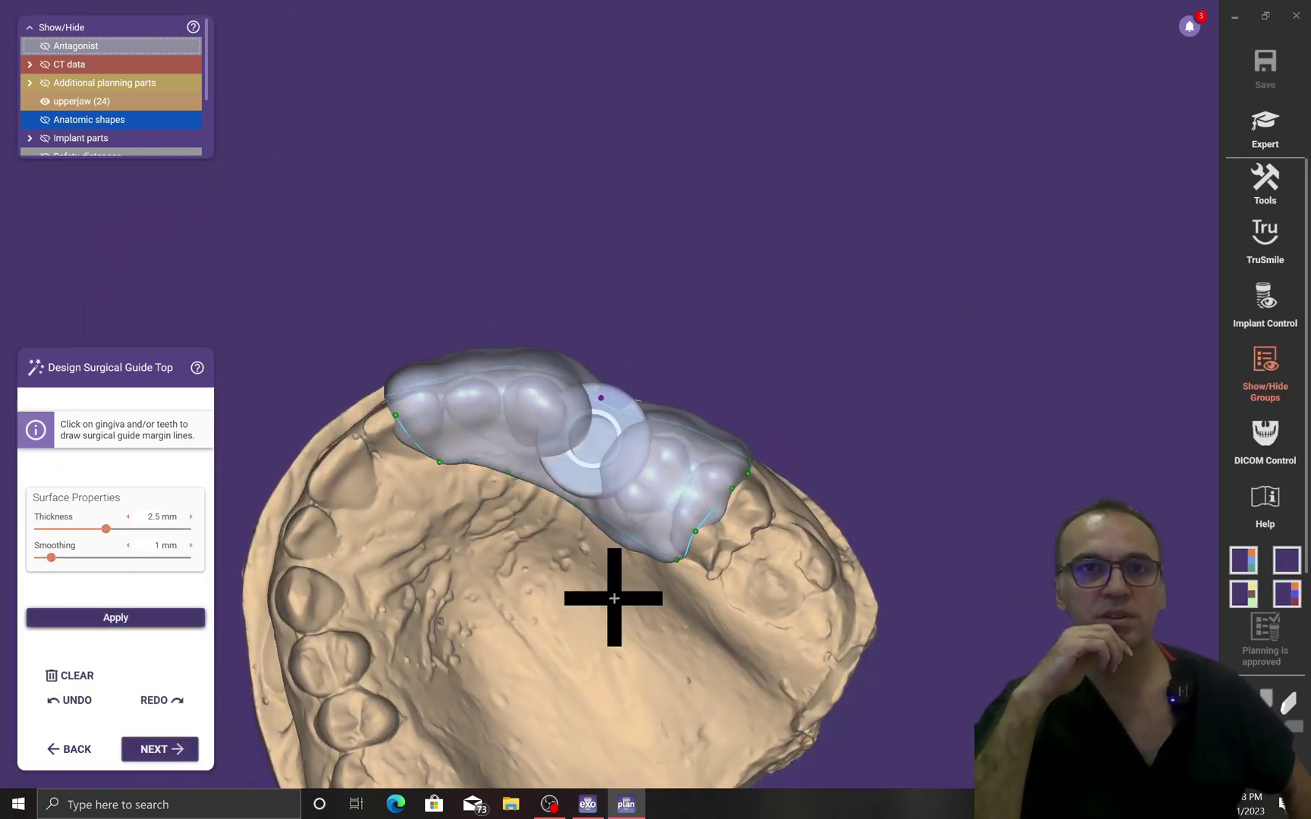
pyautogui.click(173, 749)
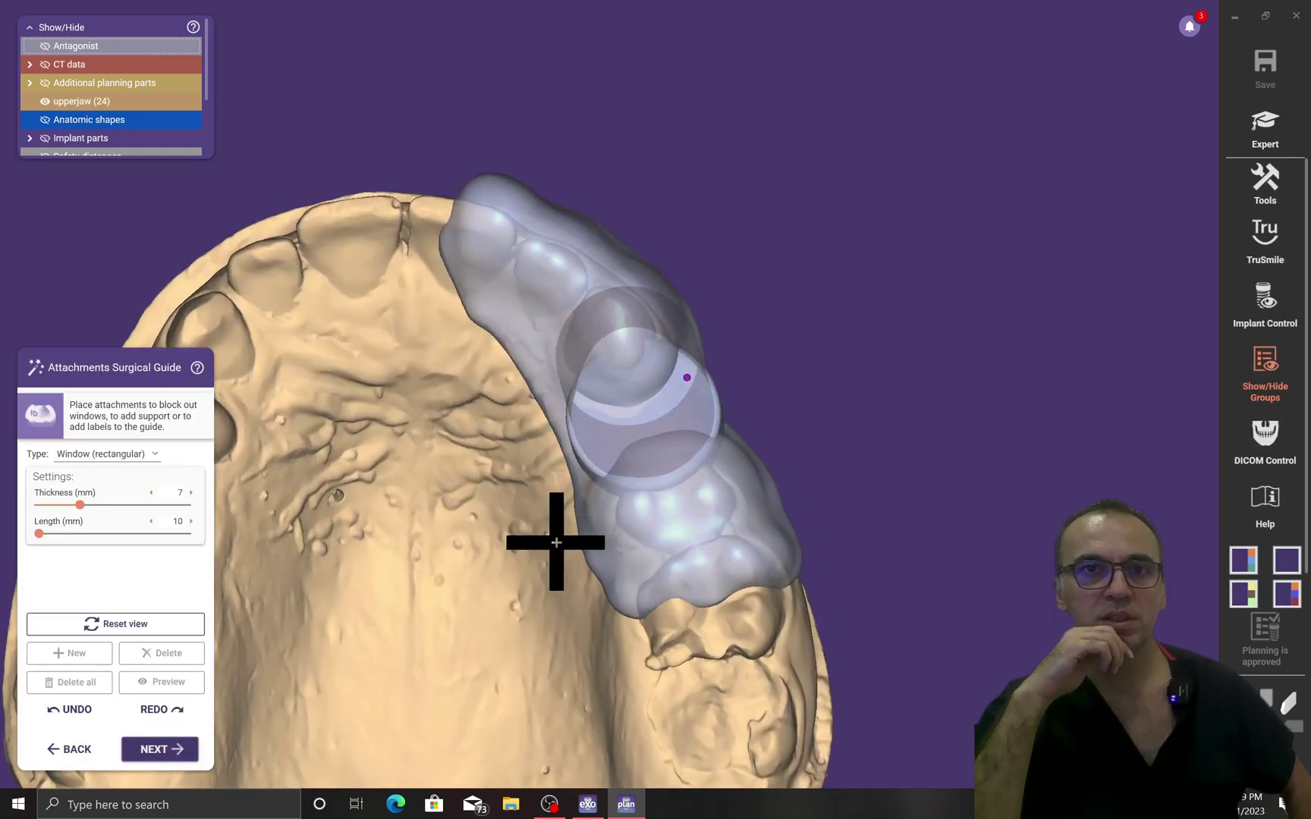
# Place a rectangular window attachment 7 mm thick and about 16.55 mm long across the guide over the teeth mesial to the sleeve
pyautogui.click(556, 543)
pyautogui.moveTo(556, 542); pyautogui.dragTo(584, 293, button='right')
pyautogui.moveTo(585, 292); pyautogui.dragTo(543, 328)
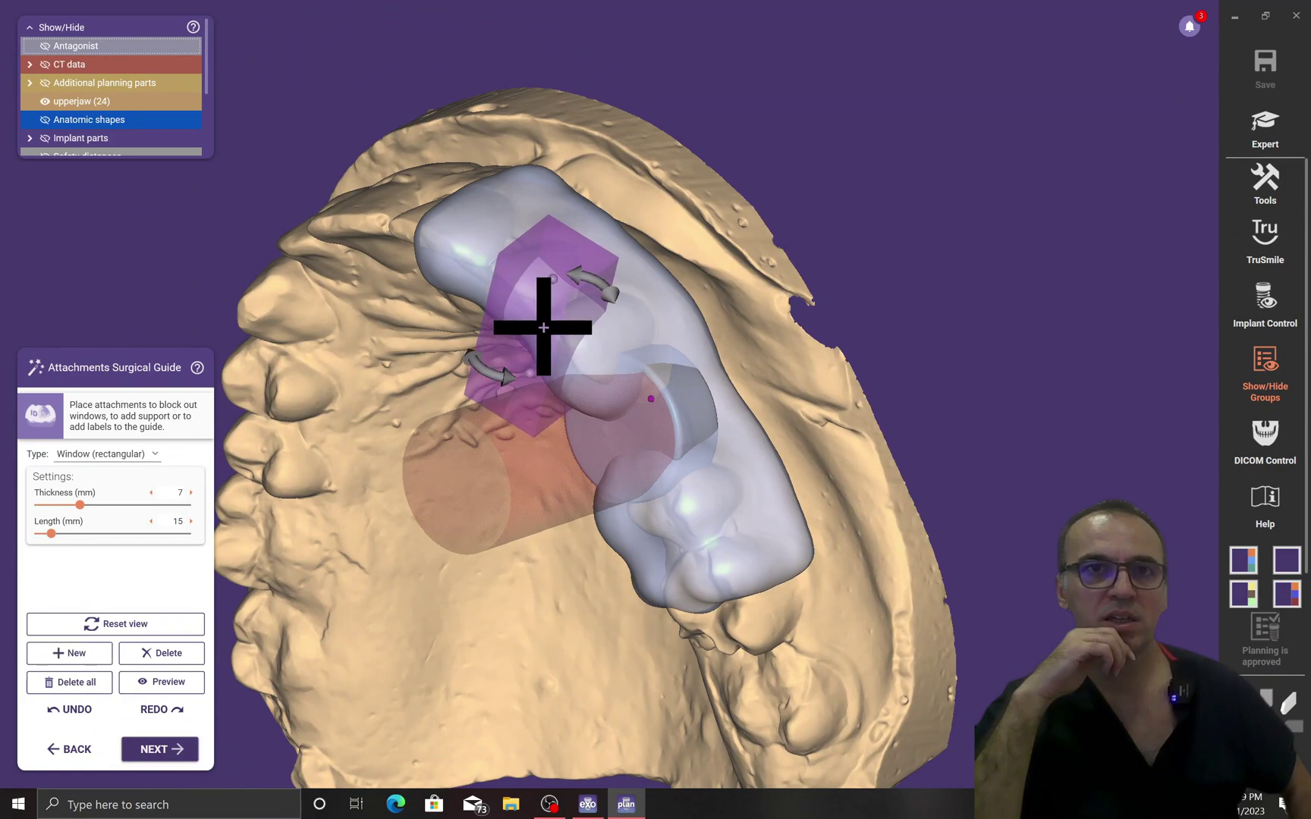
pyautogui.moveTo(543, 328); pyautogui.dragTo(489, 354, button='right')
pyautogui.moveTo(489, 354); pyautogui.dragTo(501, 363)
pyautogui.moveTo(500, 363); pyautogui.dragTo(547, 353, button='right')
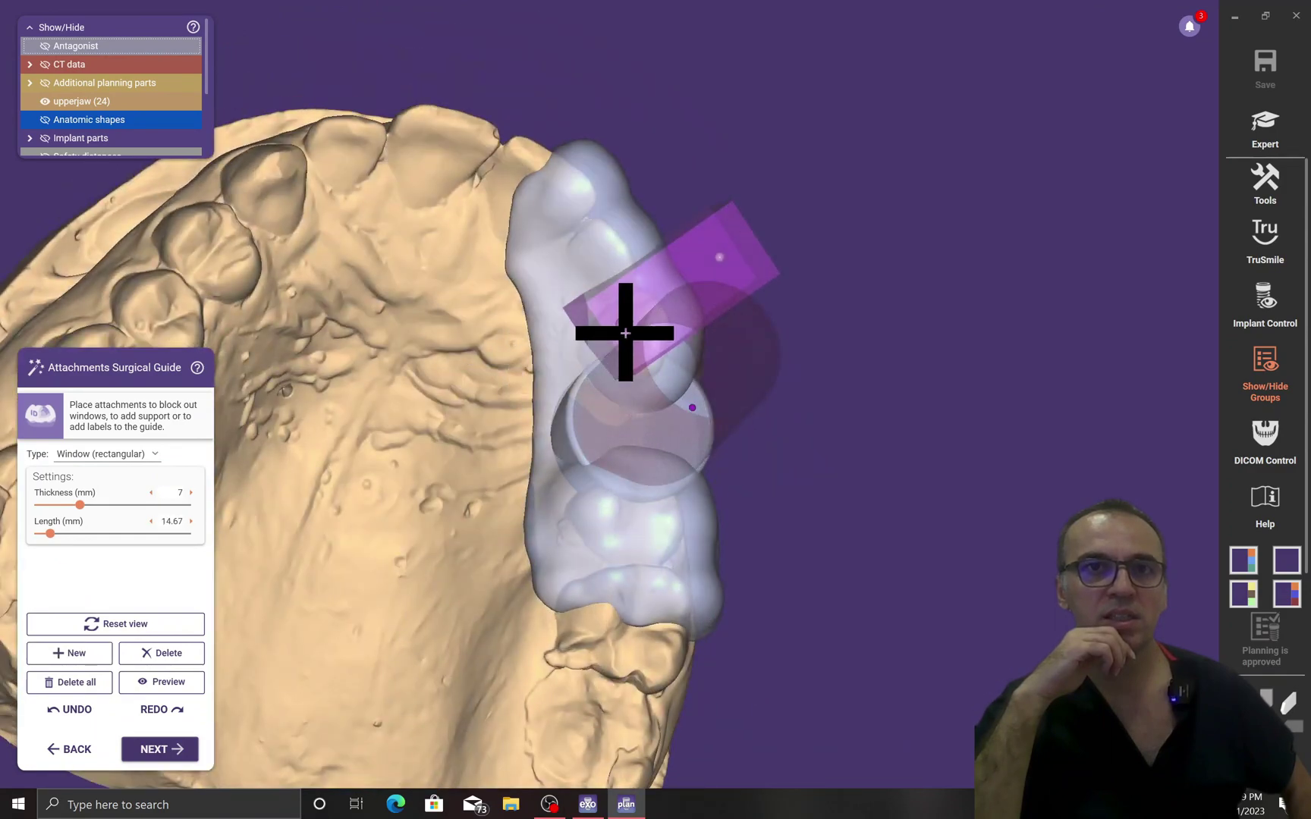
pyautogui.moveTo(625, 333); pyautogui.dragTo(576, 350)
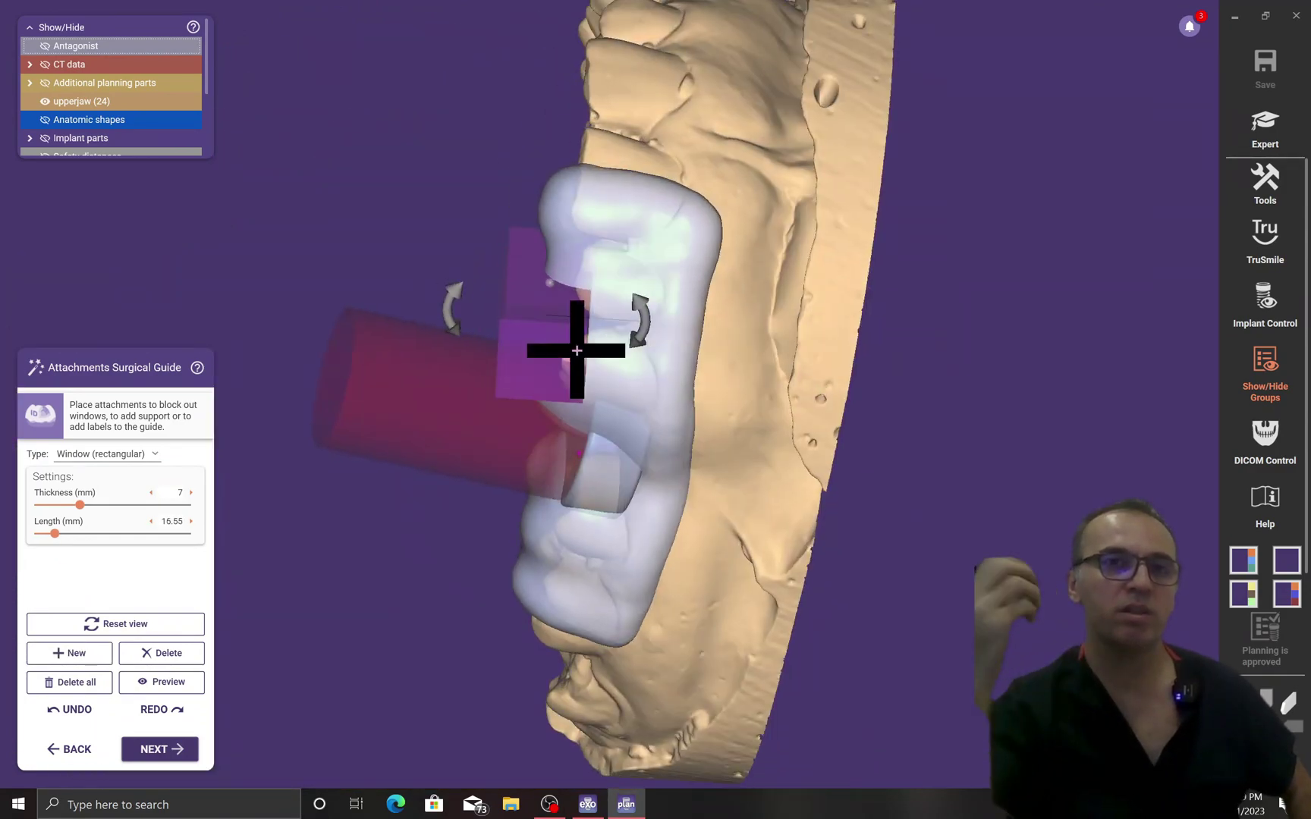
pyautogui.moveTo(577, 351)
pyautogui.mouseDown(button='right')
pyautogui.moveTo(552, 310)
pyautogui.moveTo(584, 341)
pyautogui.mouseUp(button='right')
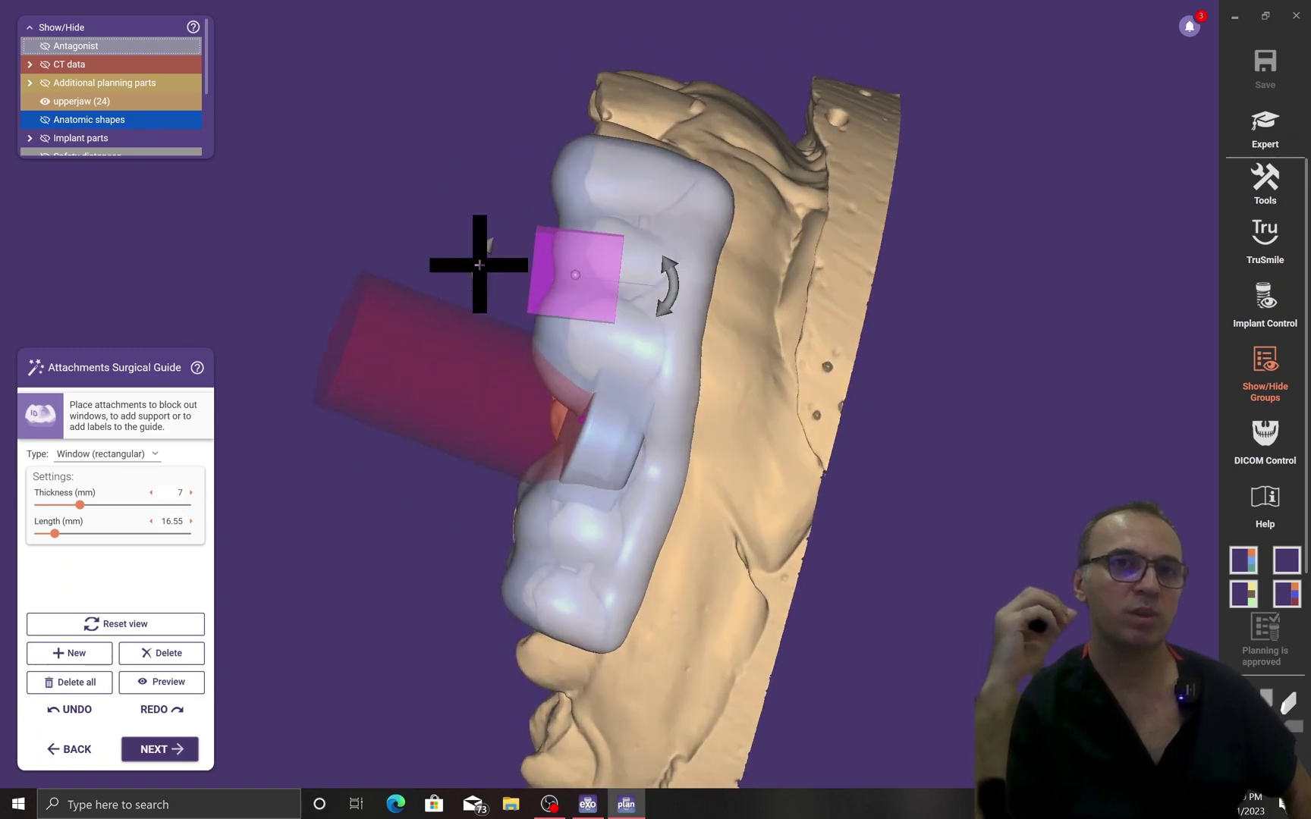
pyautogui.moveTo(479, 265); pyautogui.dragTo(567, 430)
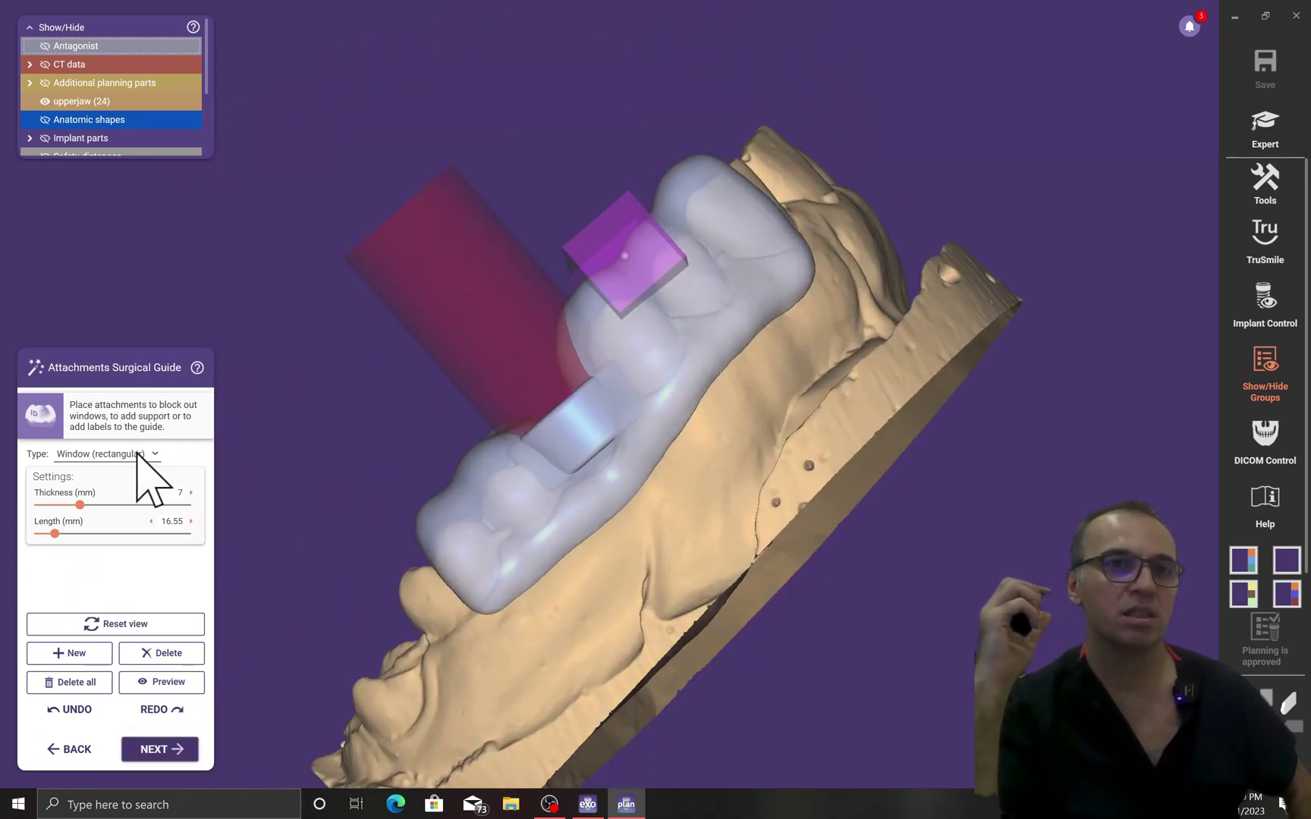
pyautogui.click(171, 681)
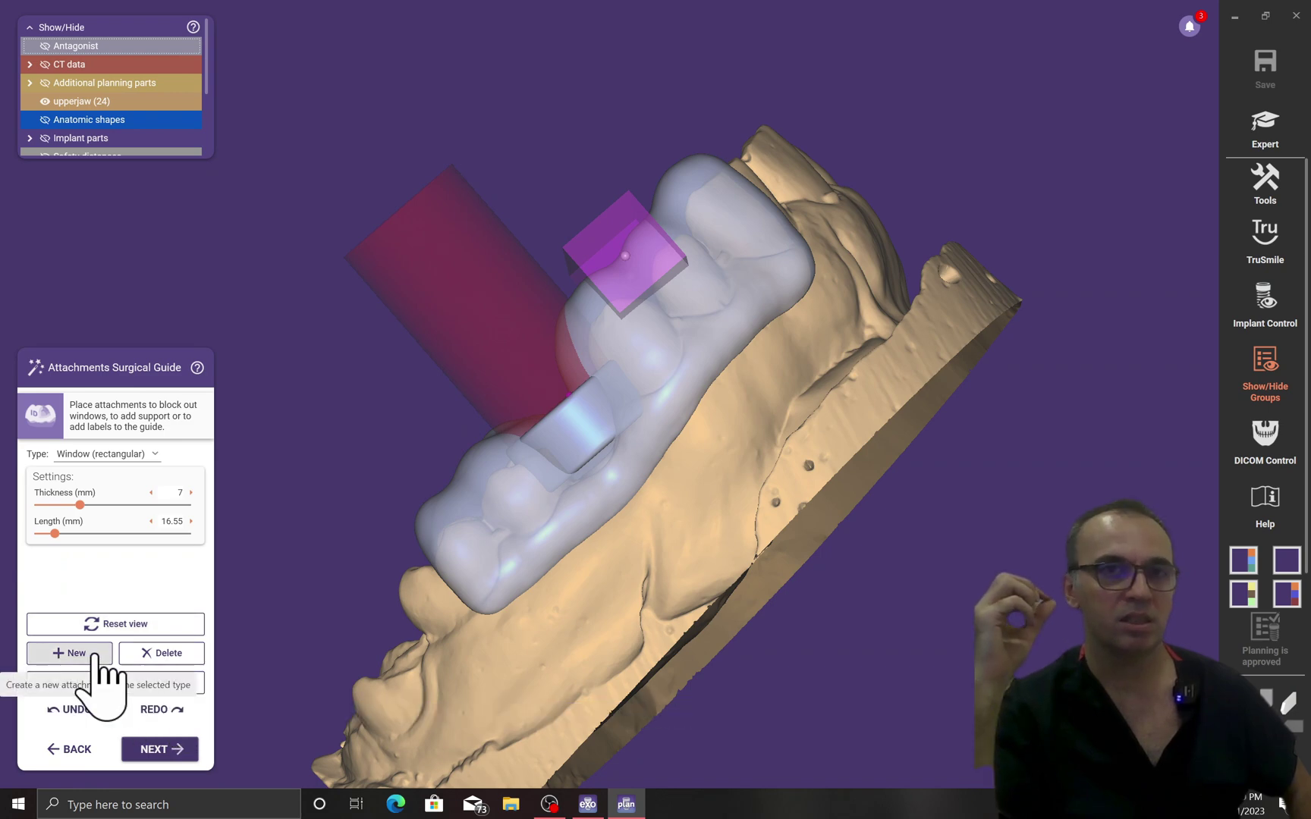
# Add an embossed text attachment on the guide's buccal side with 1 mm thickness and a size of 2.38 mm
pyautogui.click(146, 457)
pyautogui.click(135, 582)
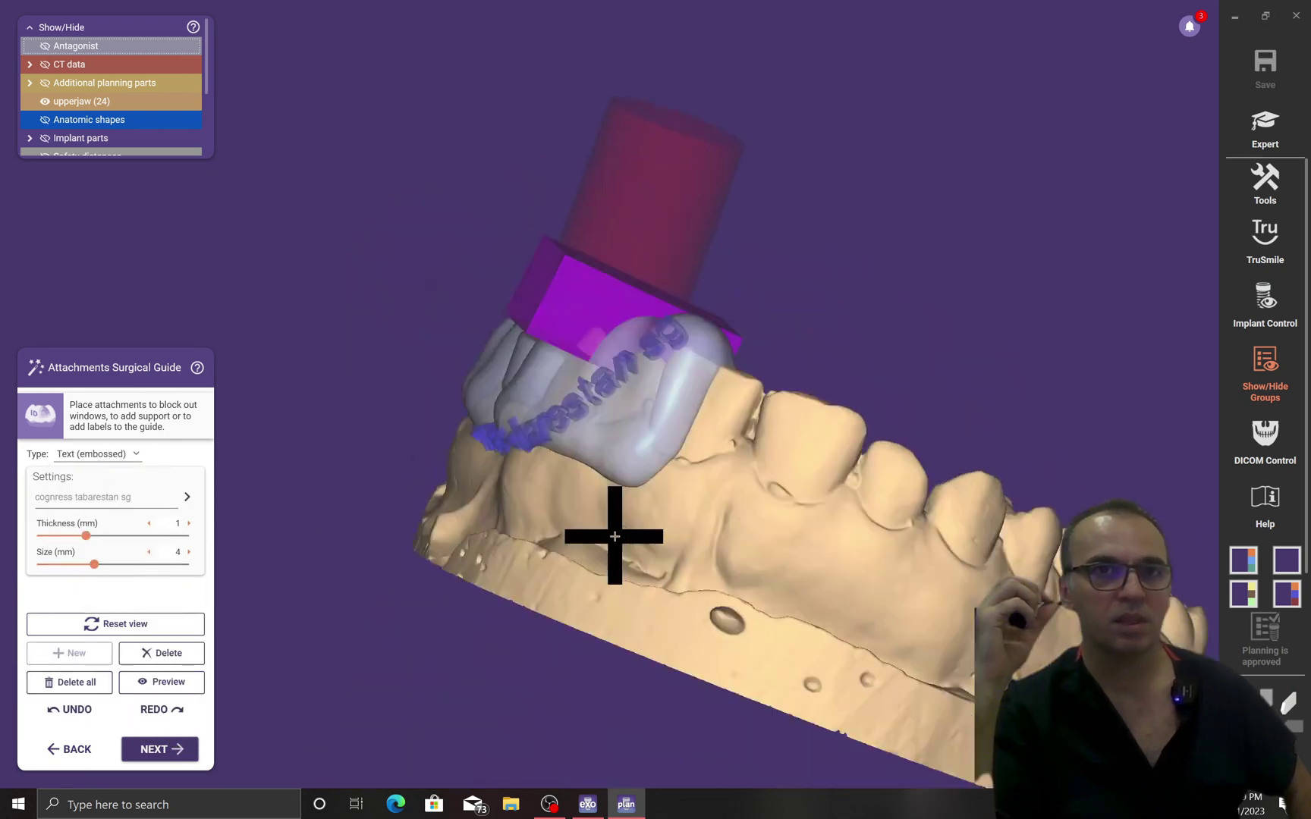
pyautogui.moveTo(615, 536); pyautogui.dragTo(713, 493, button='right')
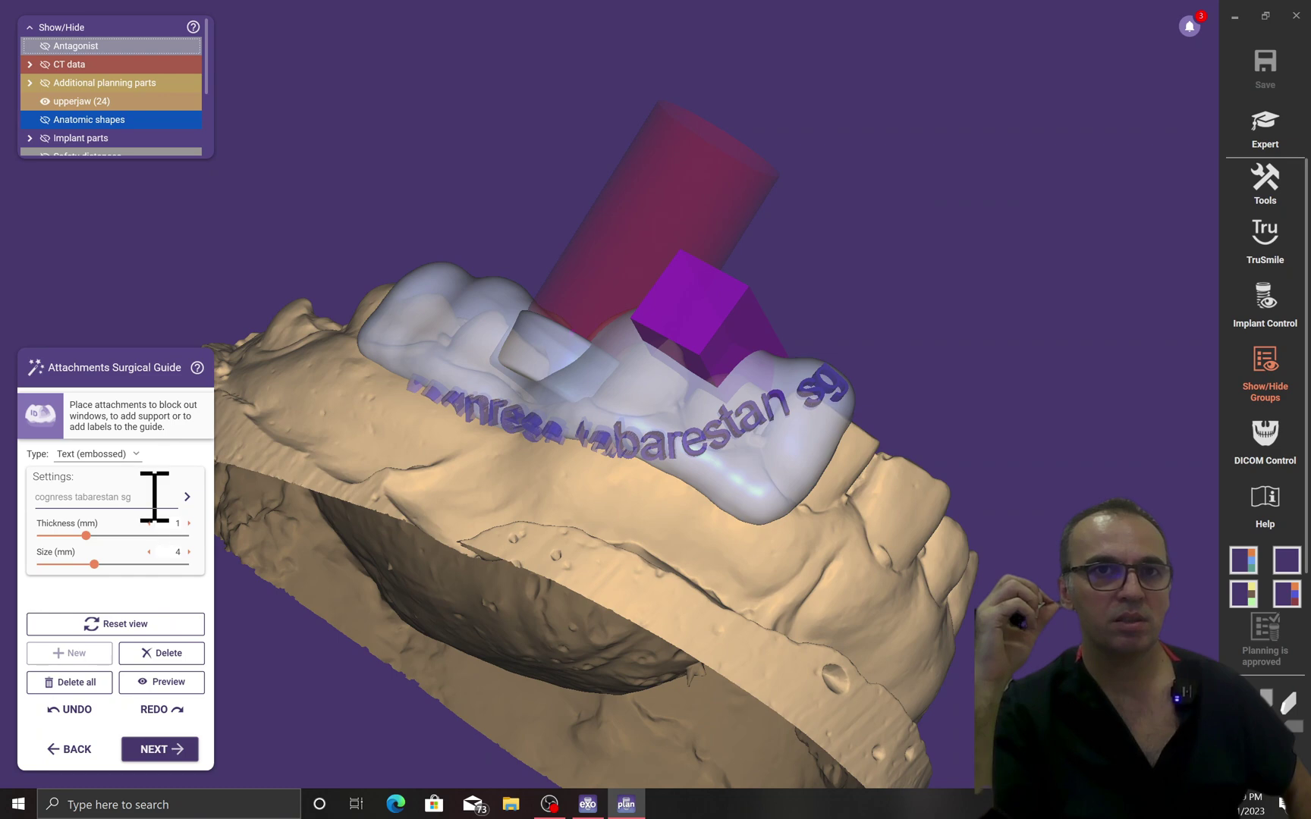
pyautogui.moveTo(379, 349); pyautogui.dragTo(436, 392, button='right')
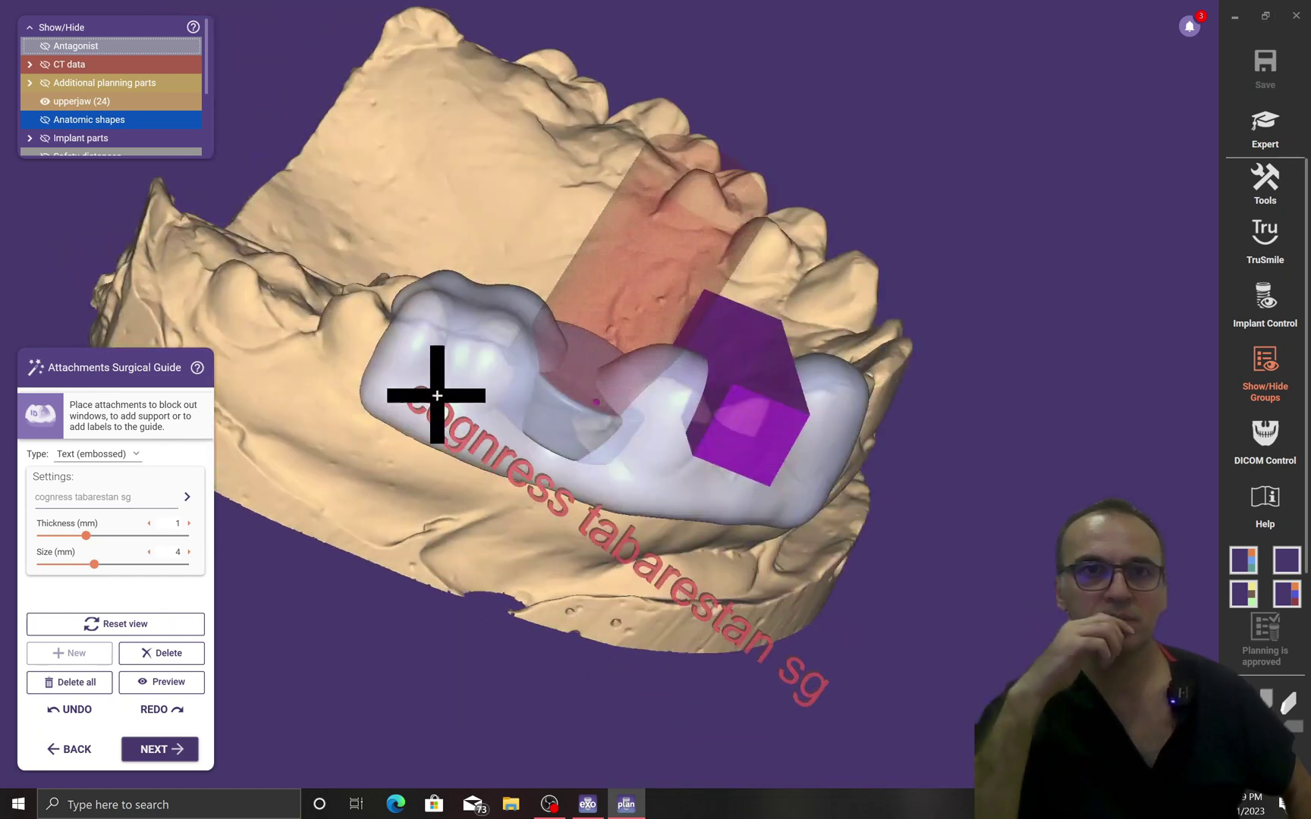
pyautogui.moveTo(278, 518); pyautogui.dragTo(267, 529, button='right')
pyautogui.moveTo(92, 565); pyautogui.dragTo(70, 564)
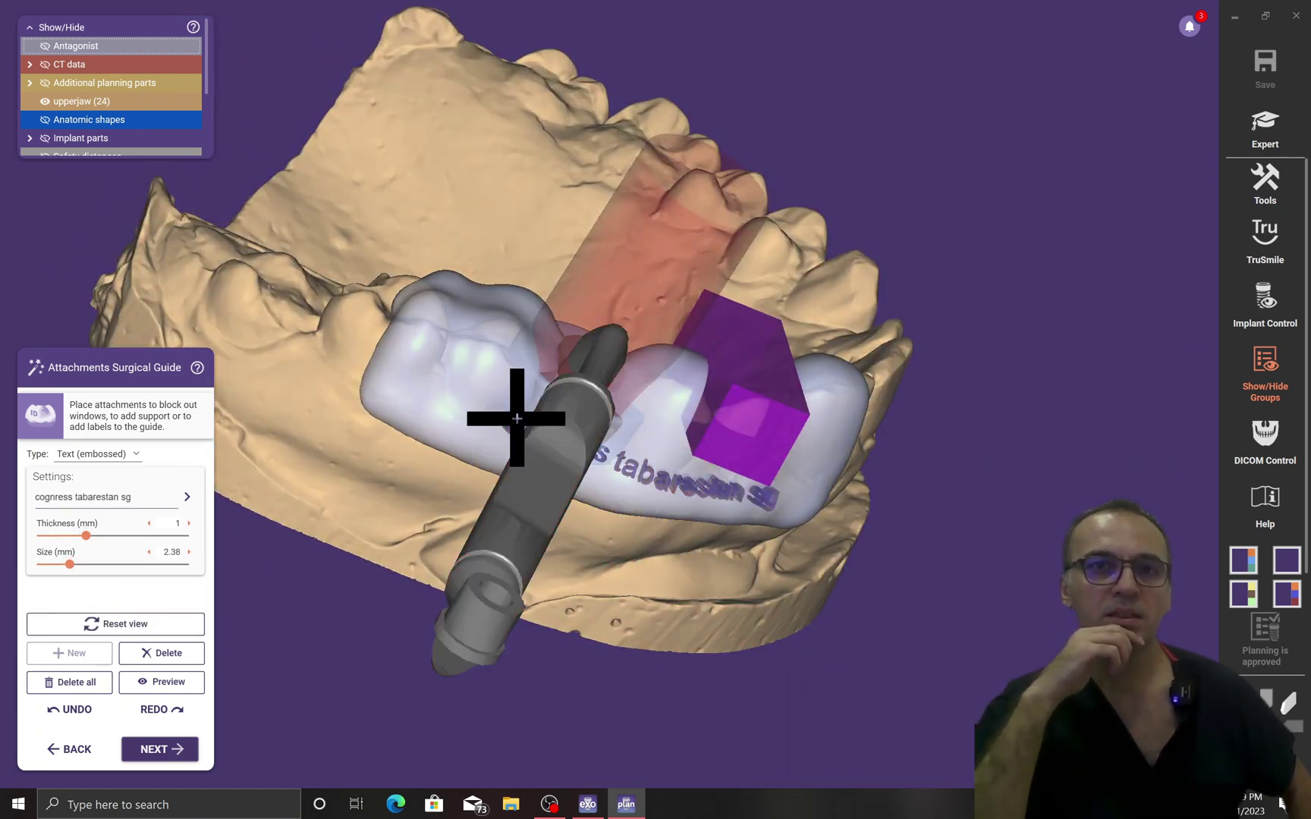
pyautogui.moveTo(515, 419); pyautogui.dragTo(462, 430)
# Change the embossed text to TABARESTAN and place it on the buccal surface below the window
pyautogui.moveTo(144, 498); pyautogui.dragTo(1, 510)
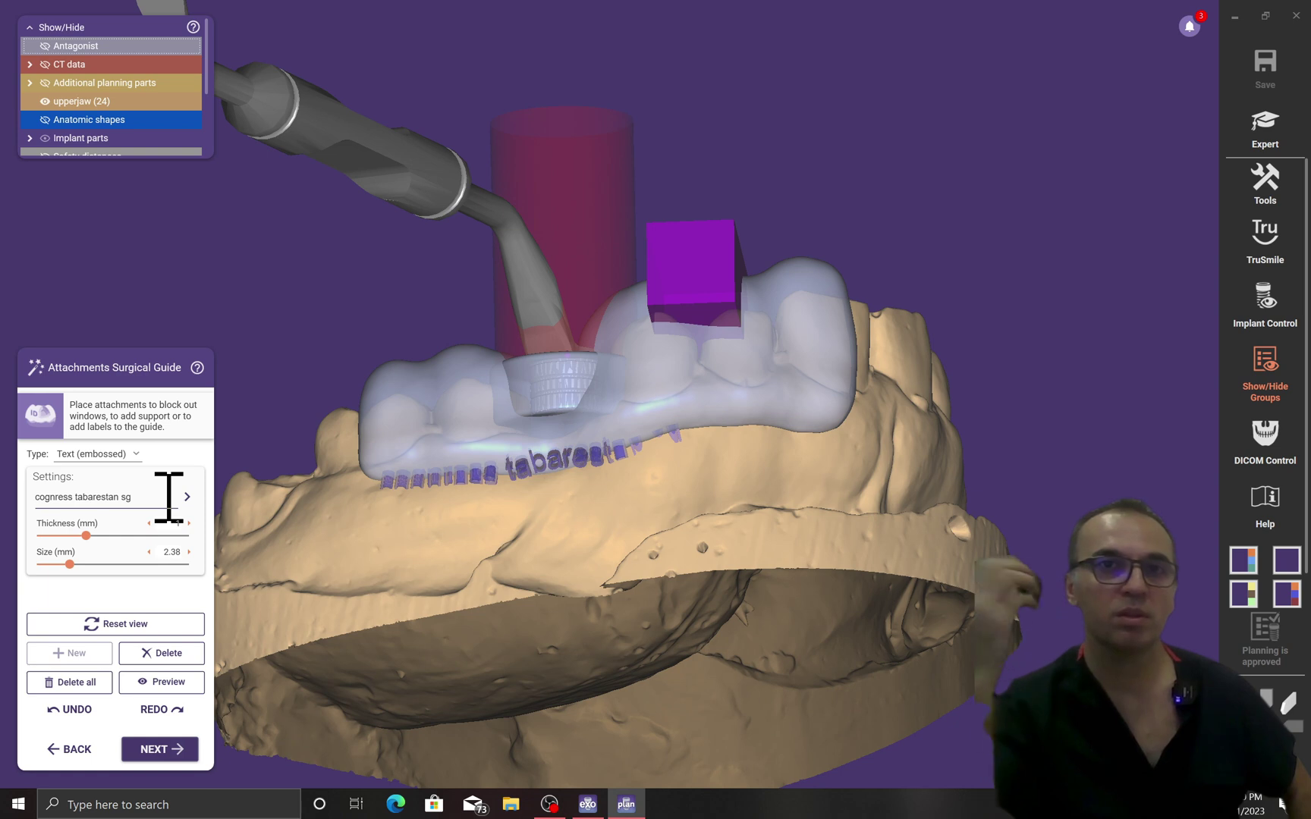
pyautogui.write('BARESTAN')
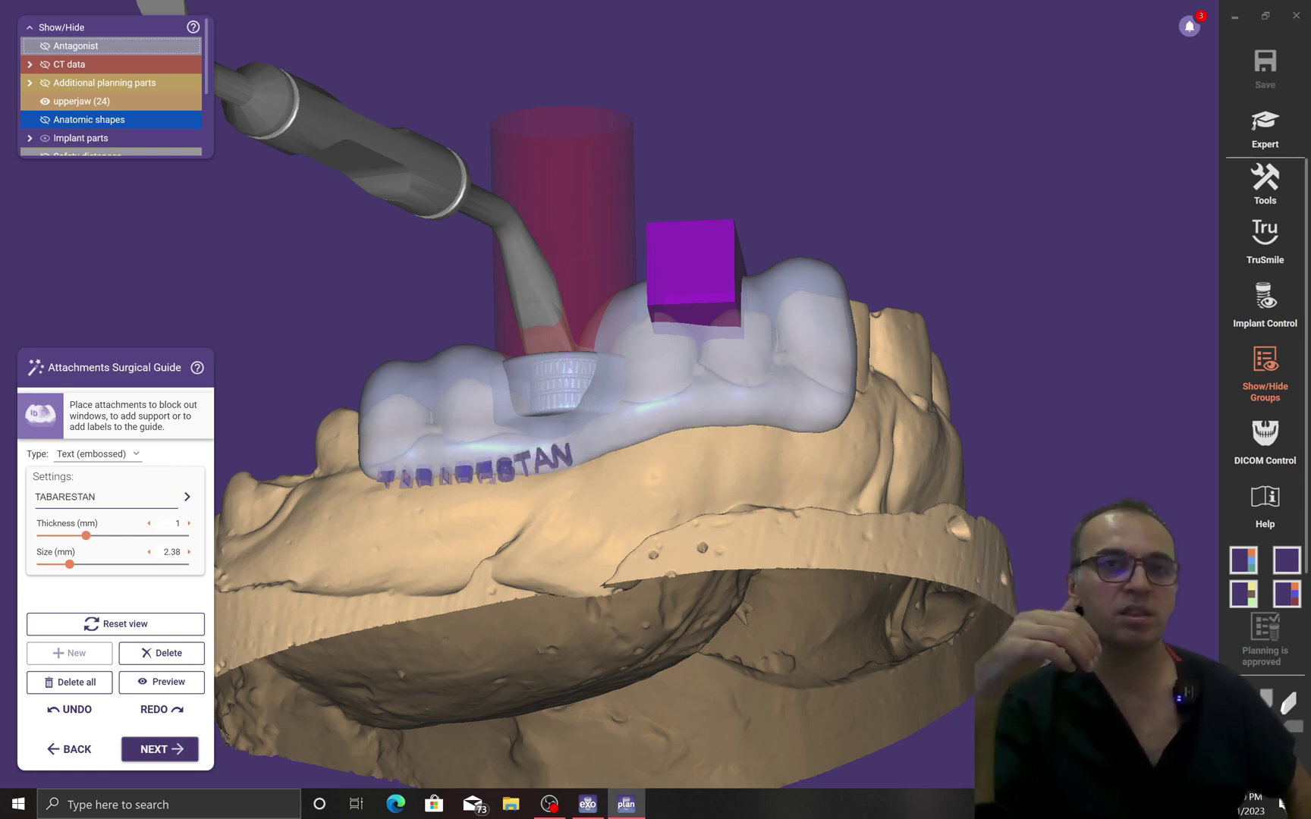
pyautogui.click(621, 410)
pyautogui.moveTo(609, 501); pyautogui.dragTo(597, 533, button='right')
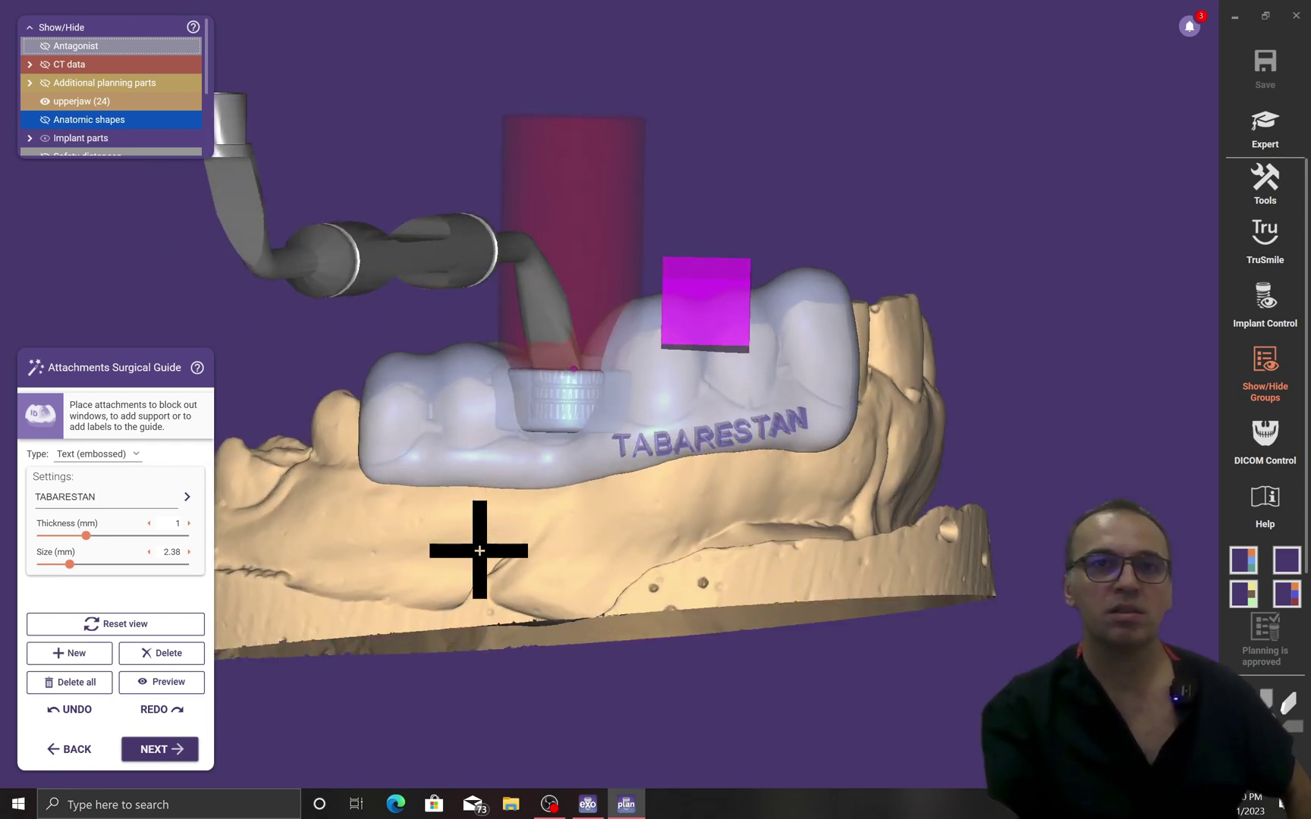
pyautogui.moveTo(480, 551); pyautogui.dragTo(480, 550, button='right')
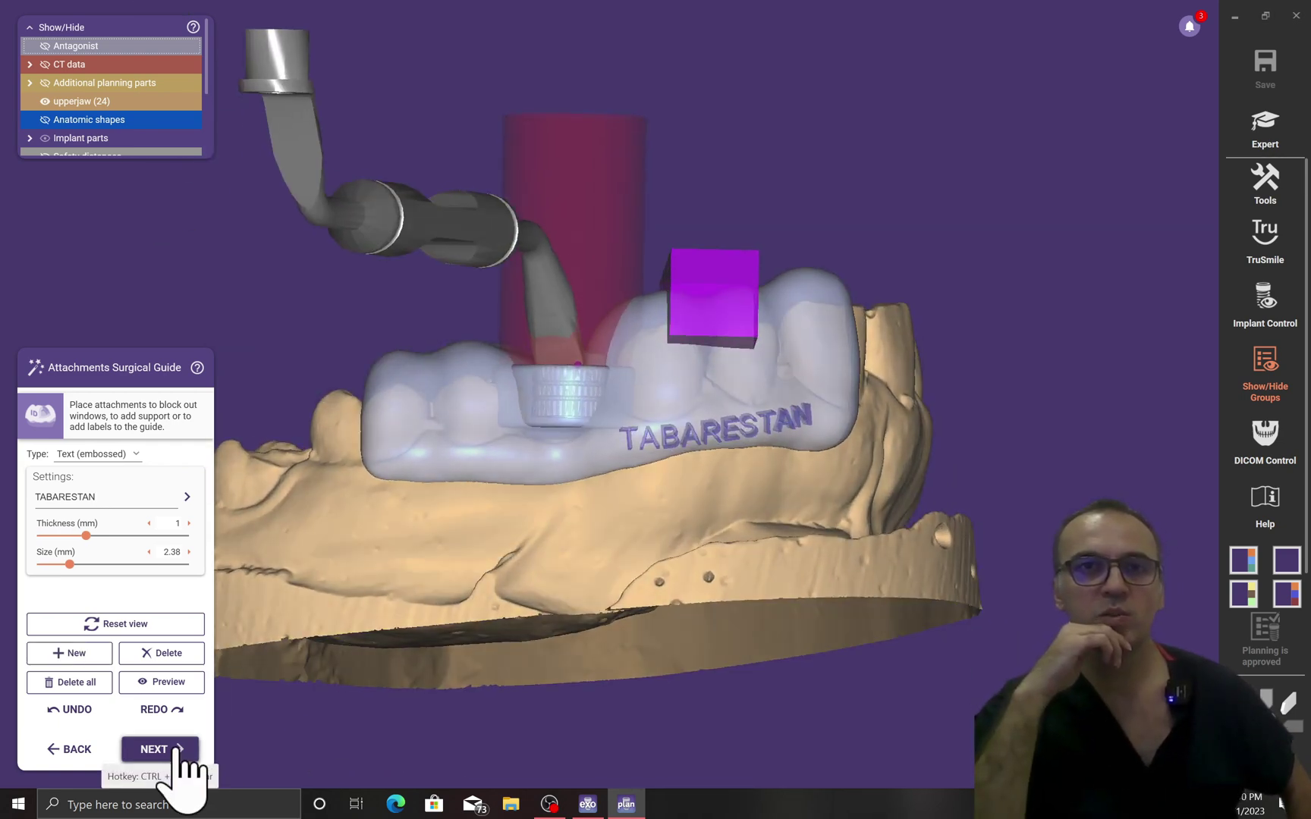
# Merge the attachments into the guide, accept it without free-forming, and finish the wizard to return to the project
pyautogui.click(177, 749)
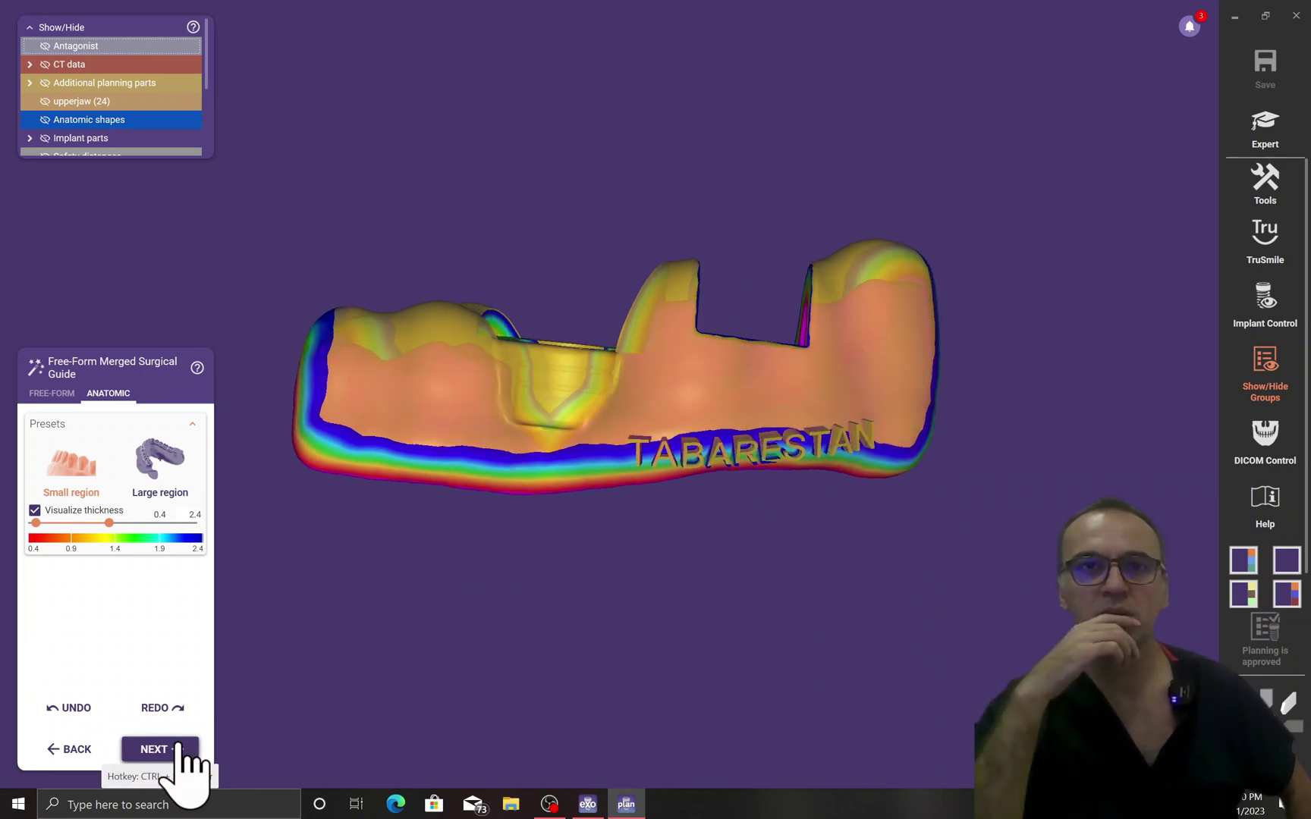
pyautogui.click(177, 749)
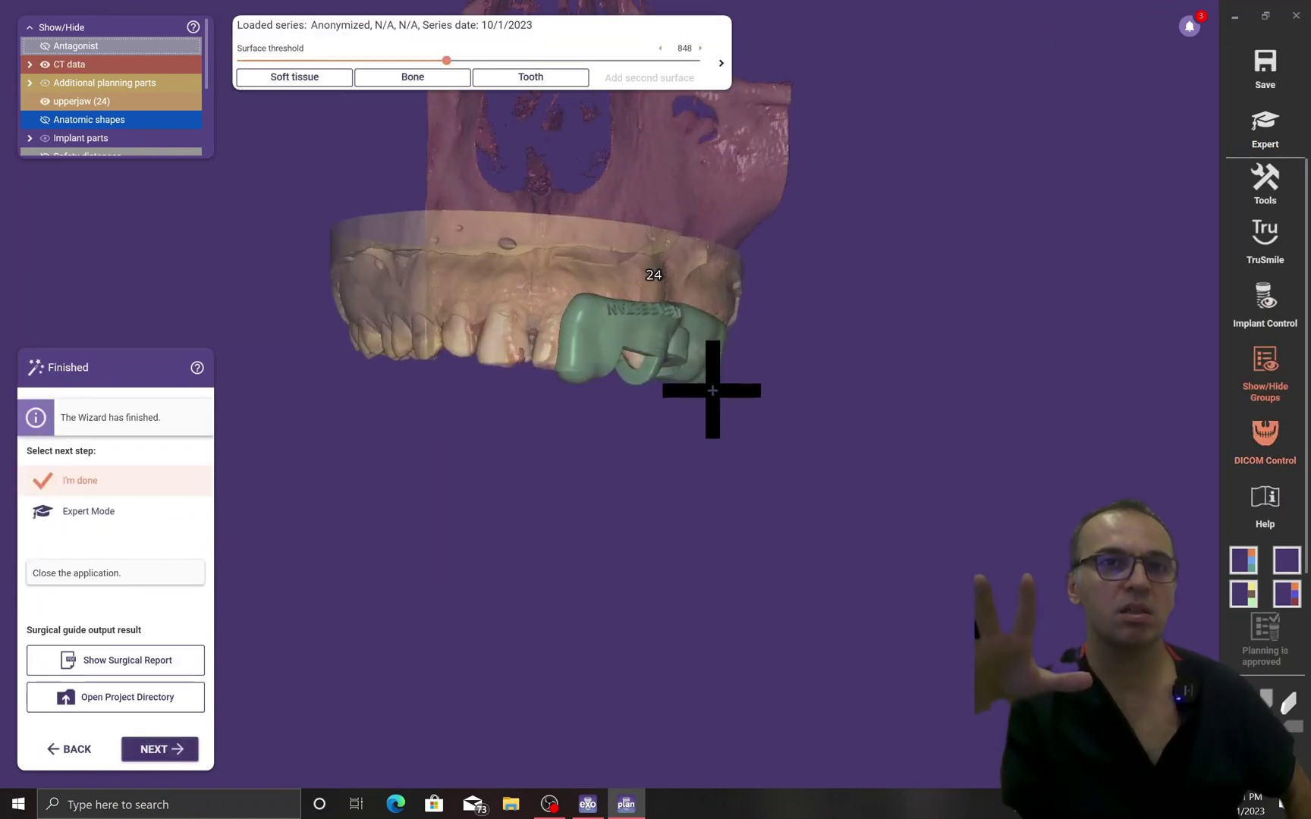
pyautogui.click(177, 751)
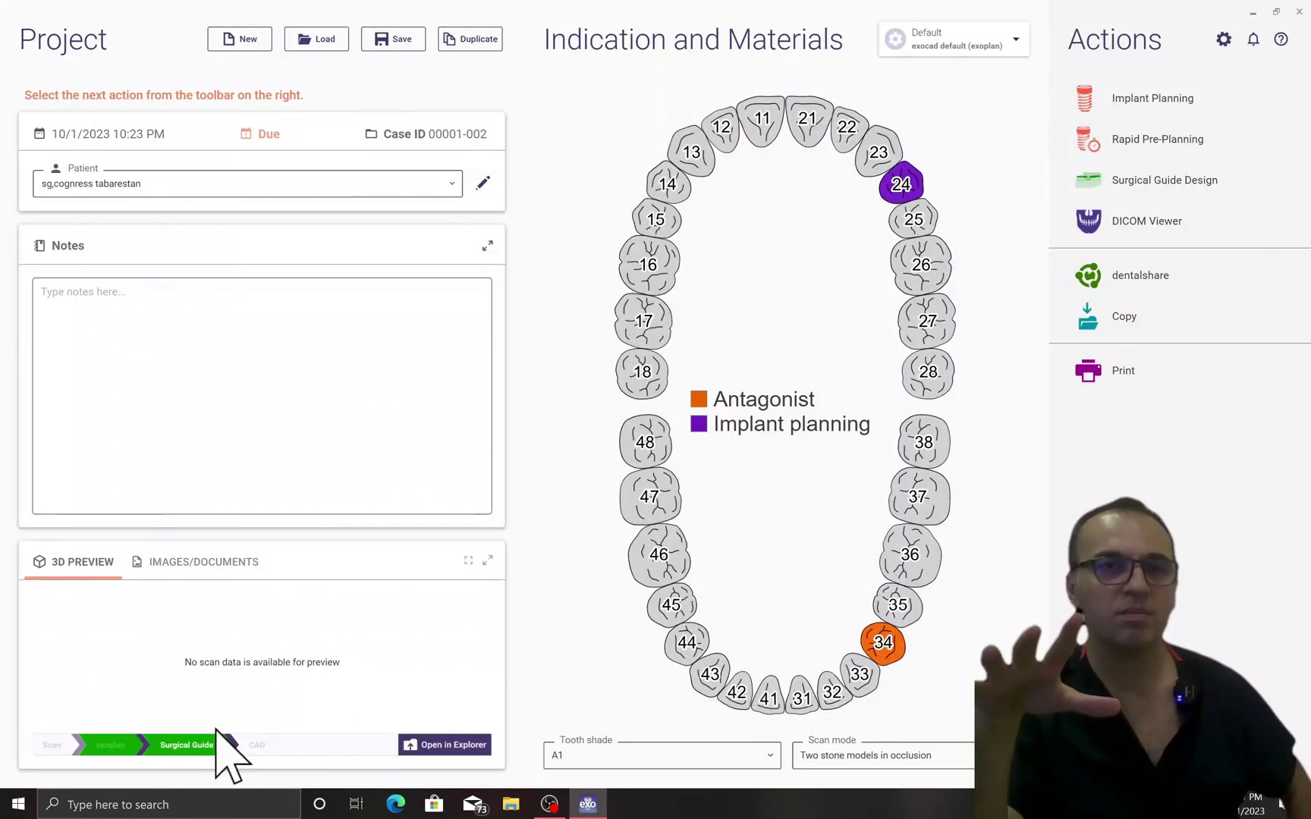